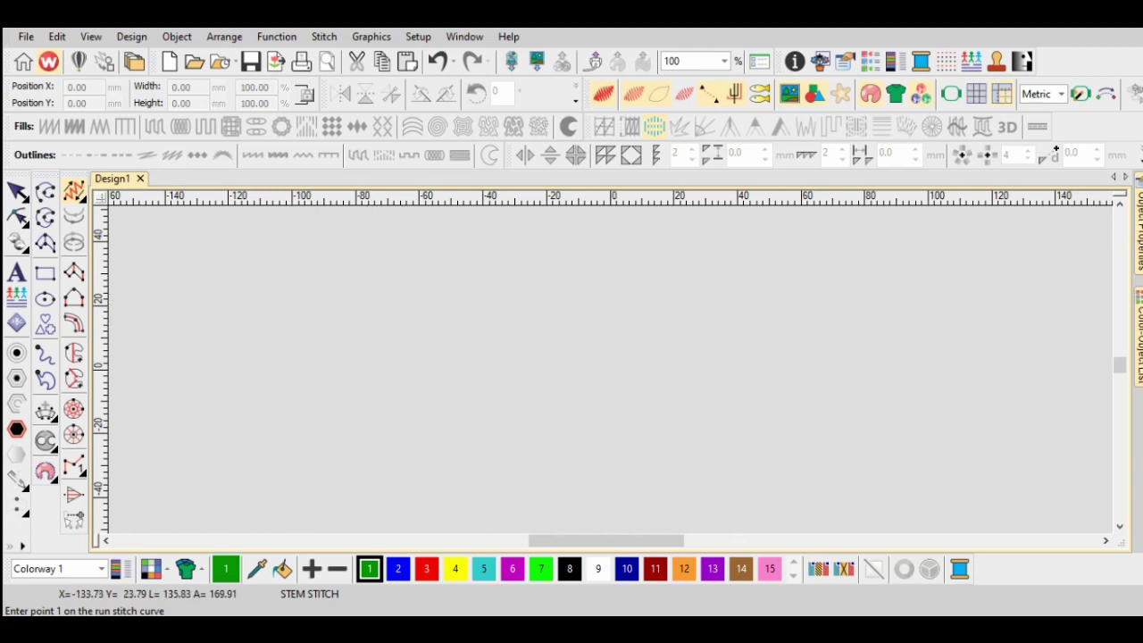
# Digitize a straight vertical satin column about 14 mm wide and 61 mm tall, left of the design centre
pyautogui.click(75, 274)
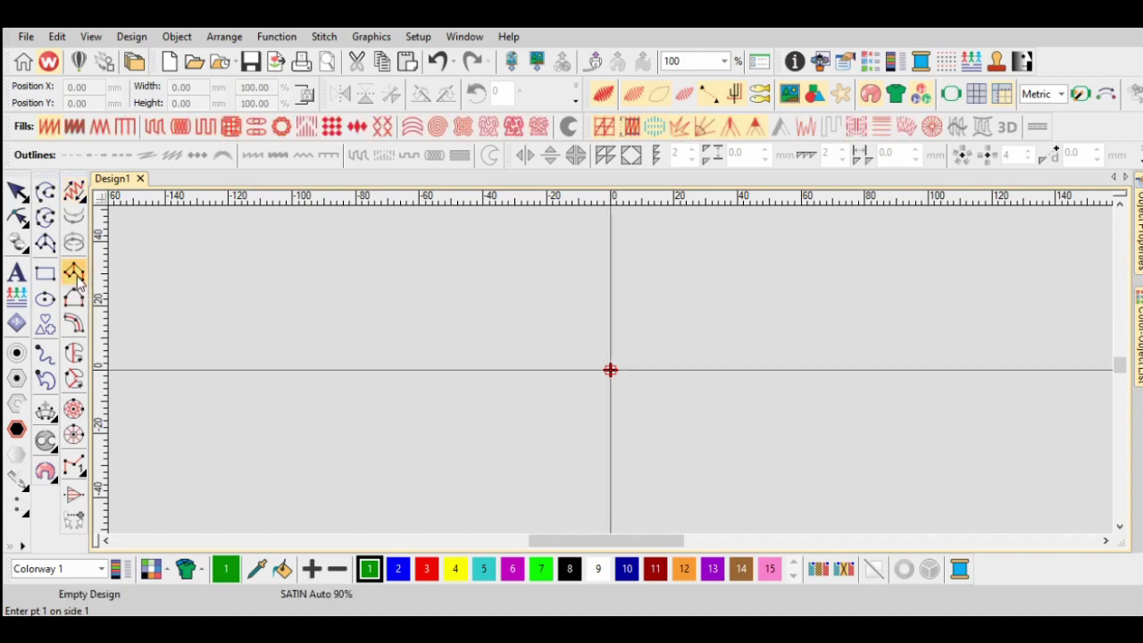
pyautogui.click(432, 260)
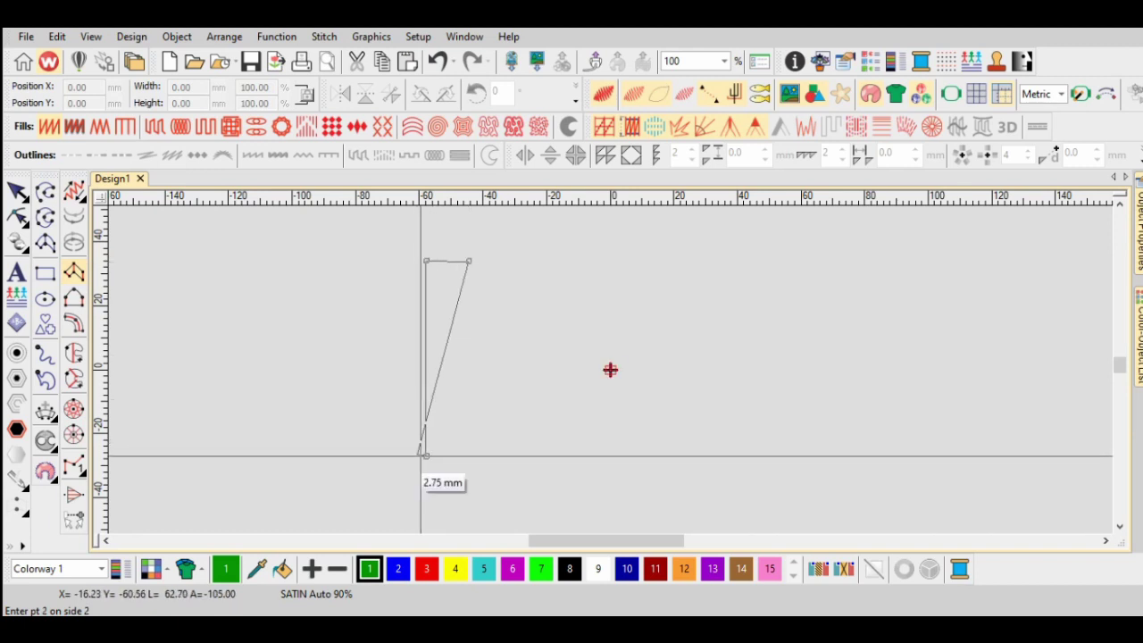
pyautogui.click(469, 457)
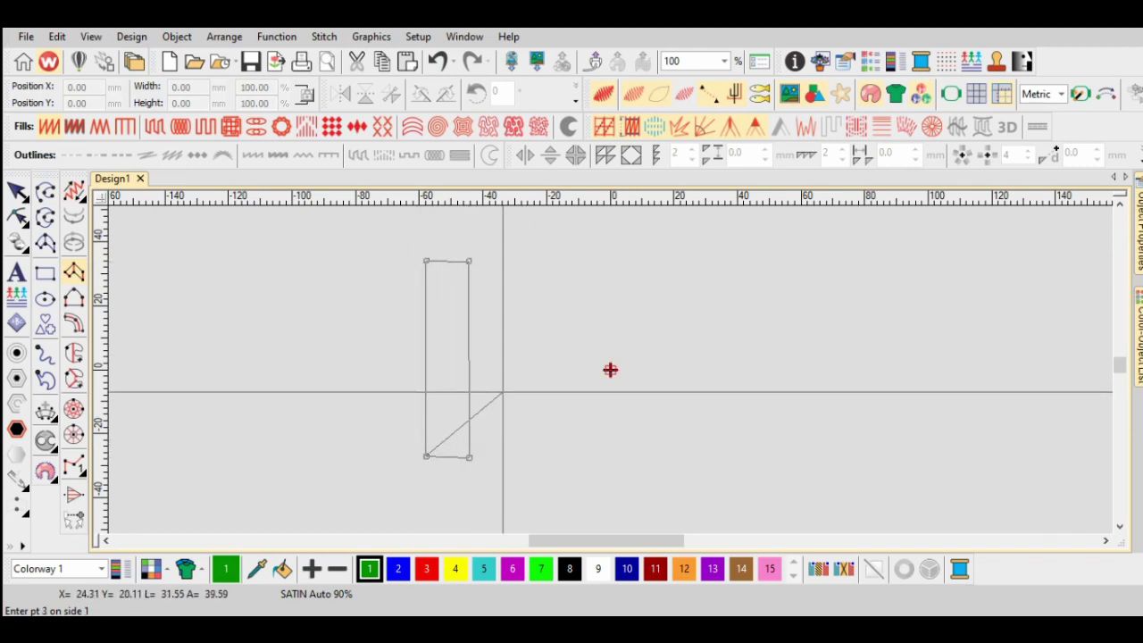
pyautogui.press('Return')
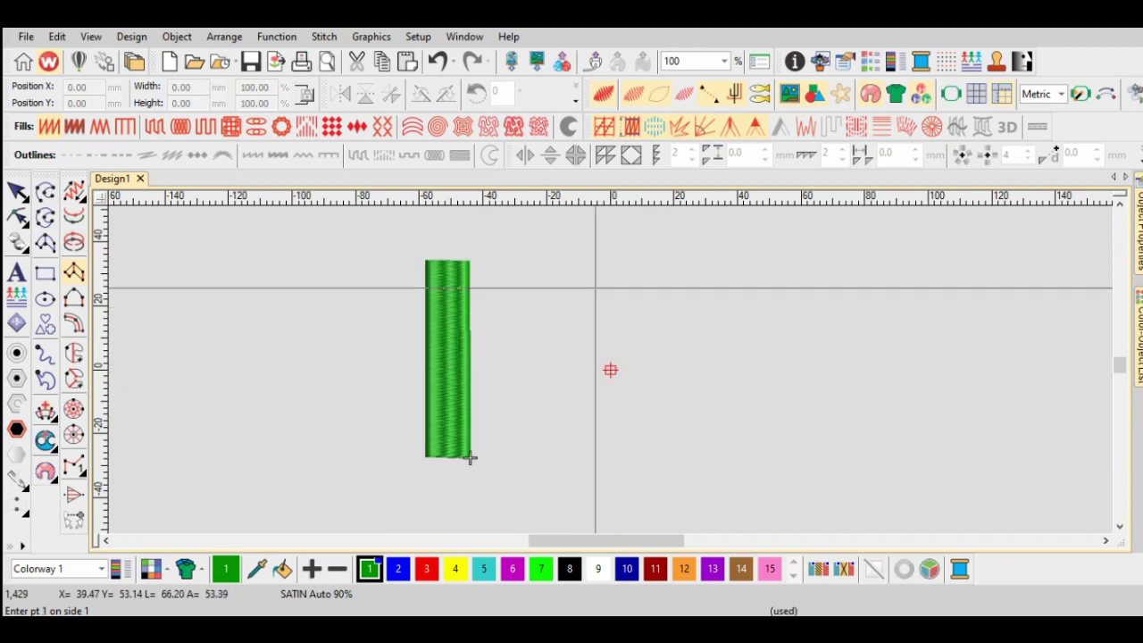
# Digitize a left-pointing chevron satin column through the design centre, about 16 mm wide at its upper end and 18 mm at its lower end
pyautogui.click(600, 250)
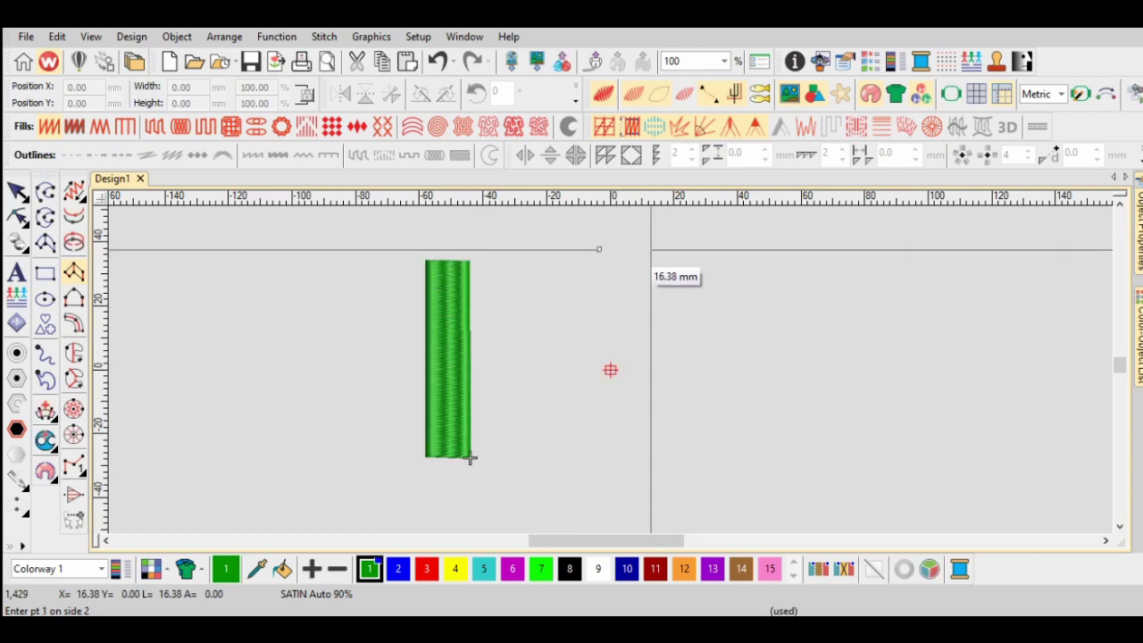
pyautogui.click(651, 250)
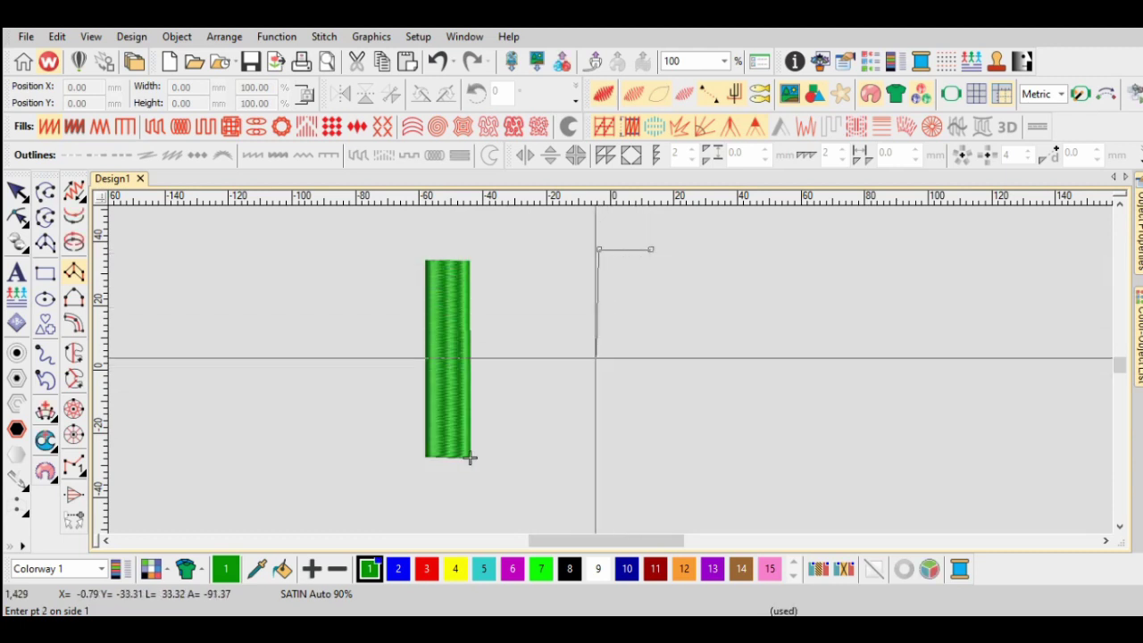
pyautogui.click(599, 363)
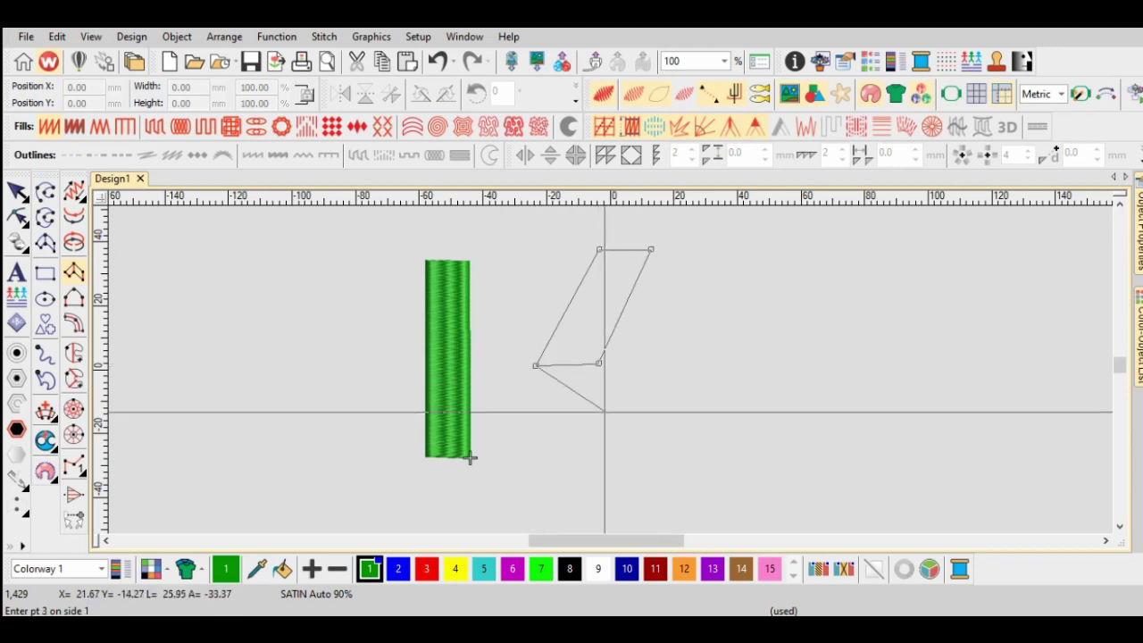
pyautogui.click(604, 466)
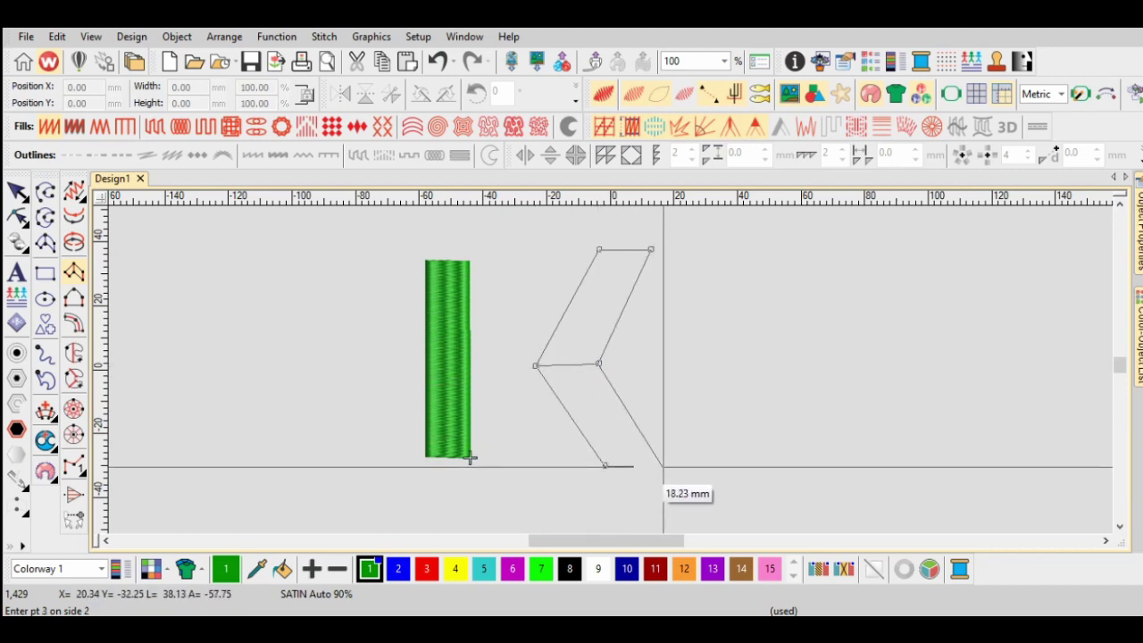
pyautogui.press('Return')
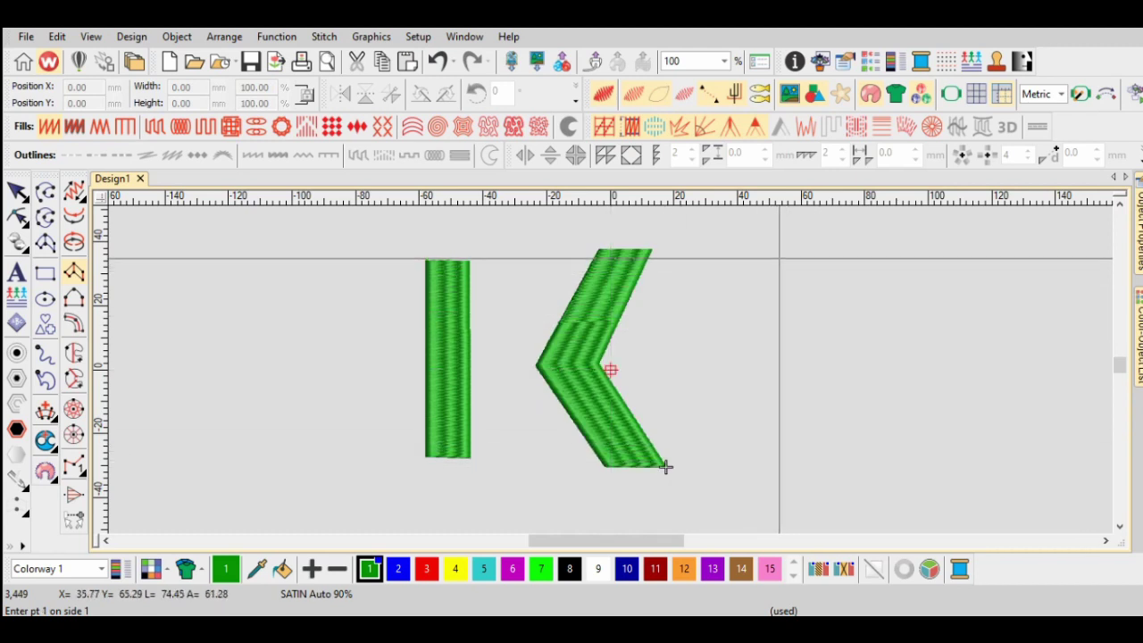
# Digitize a horizontal satin column about 73 mm long and 20 mm high to the upper right of the chevron
pyautogui.click(783, 244)
pyautogui.click(783, 307)
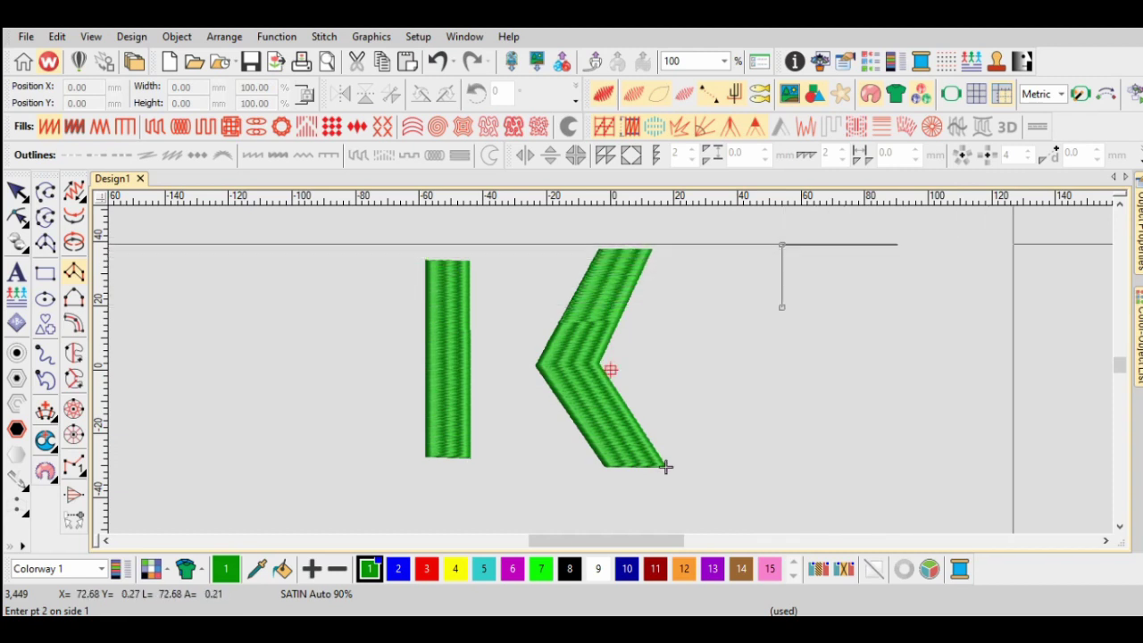
pyautogui.click(1013, 309)
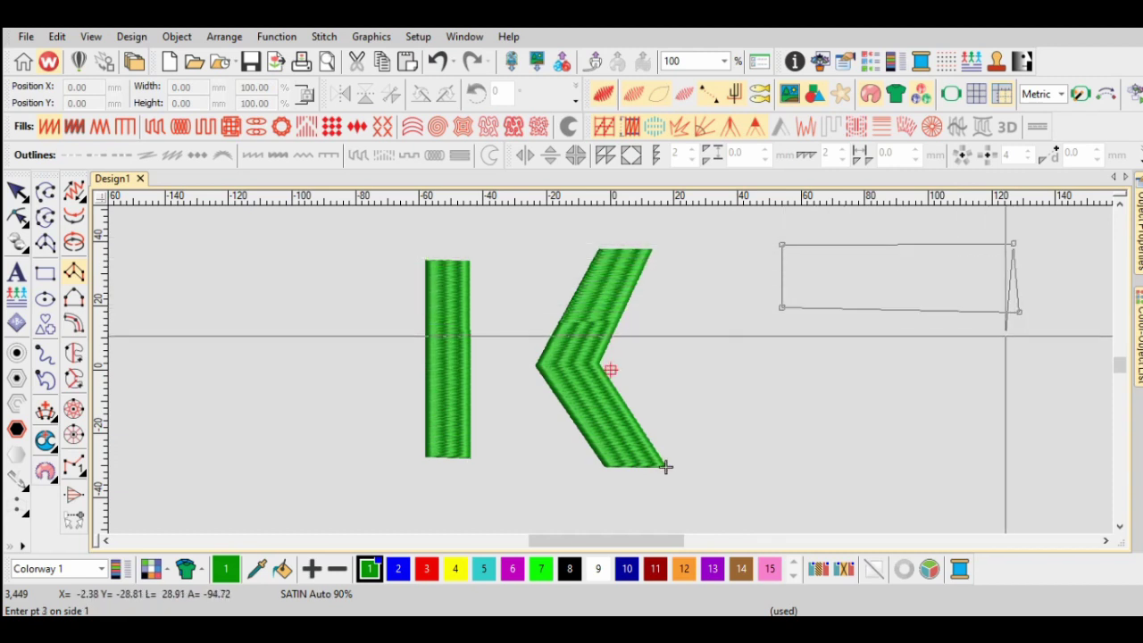
pyautogui.click(1020, 312)
pyautogui.press('Return')
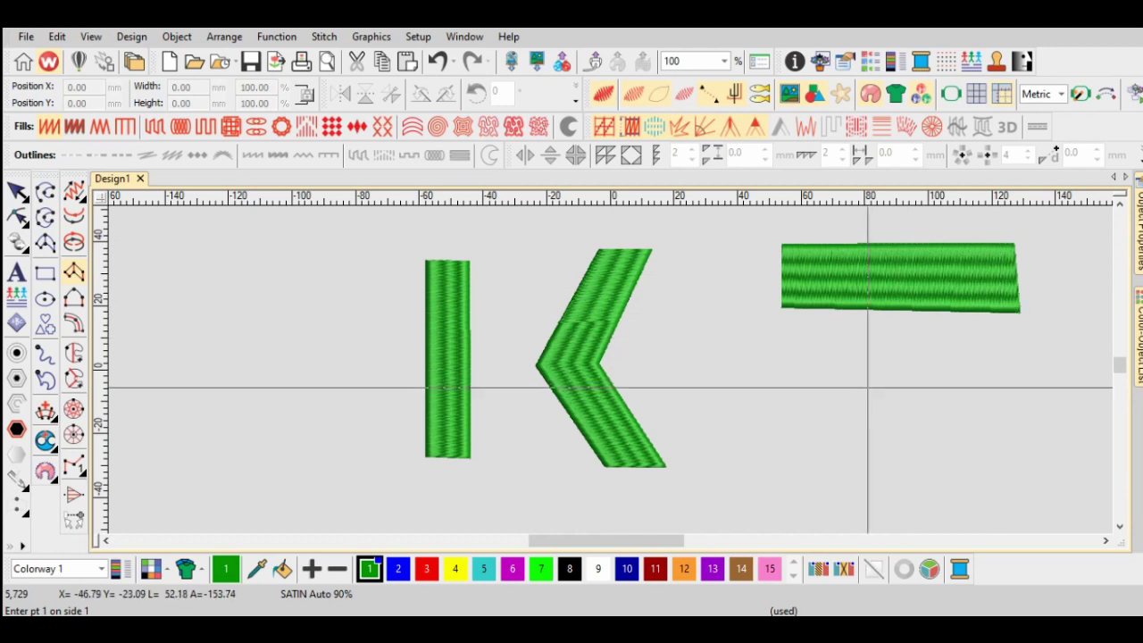
# Digitize a second horizontal satin column about 76 mm long and 19 mm high below the first horizontal one
pyautogui.click(770, 396)
pyautogui.click(1010, 460)
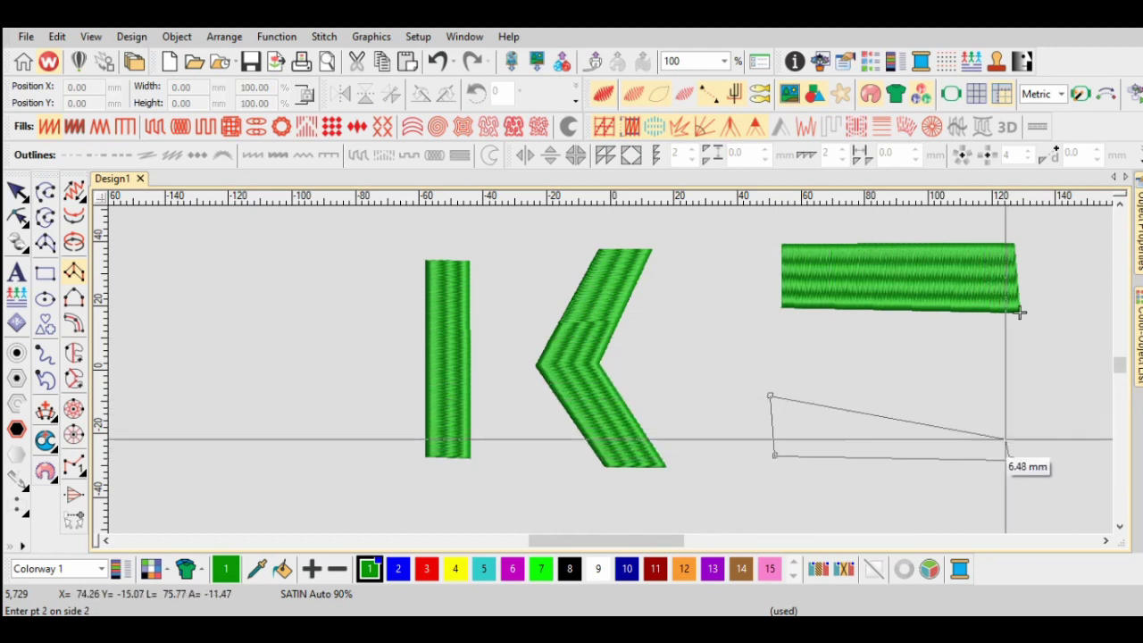
pyautogui.click(1014, 395)
pyautogui.press('Return')
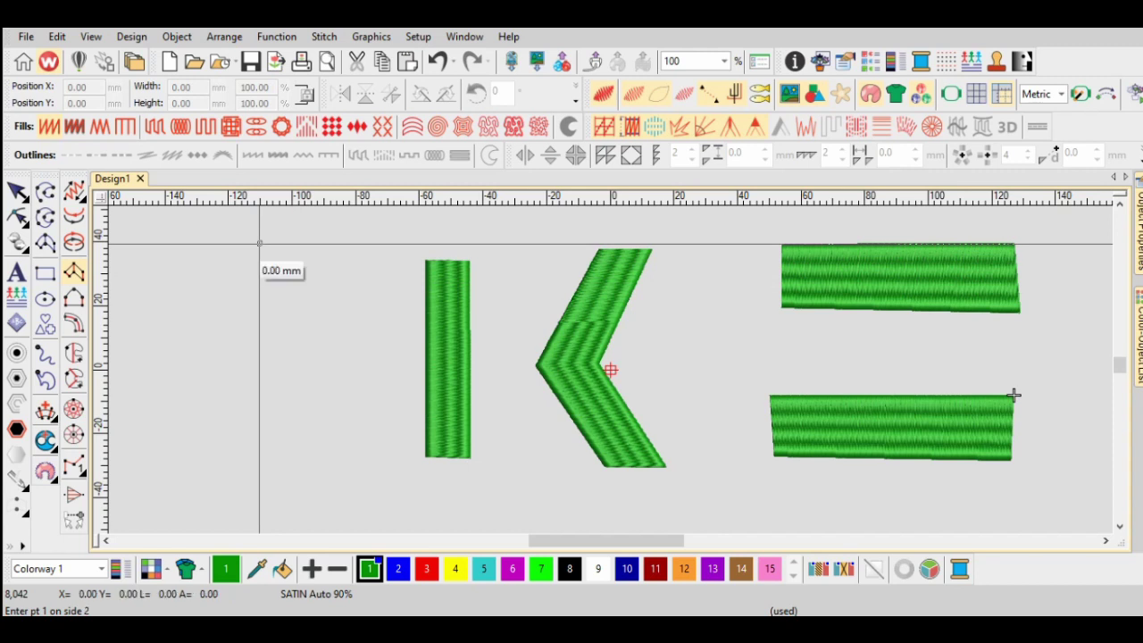
# Digitize a long vertical satin column with five point pairs, about 13 mm wide and 115 mm tall, left of the short vertical column
pyautogui.click(302, 244)
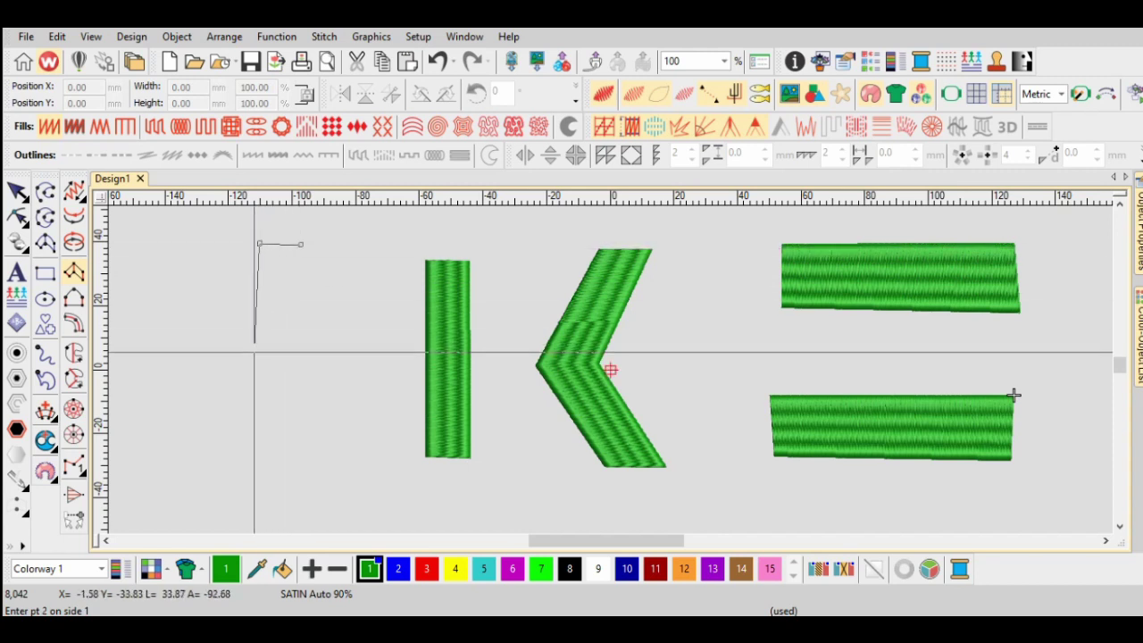
pyautogui.click(259, 329)
pyautogui.click(301, 330)
pyautogui.click(302, 411)
pyautogui.click(259, 494)
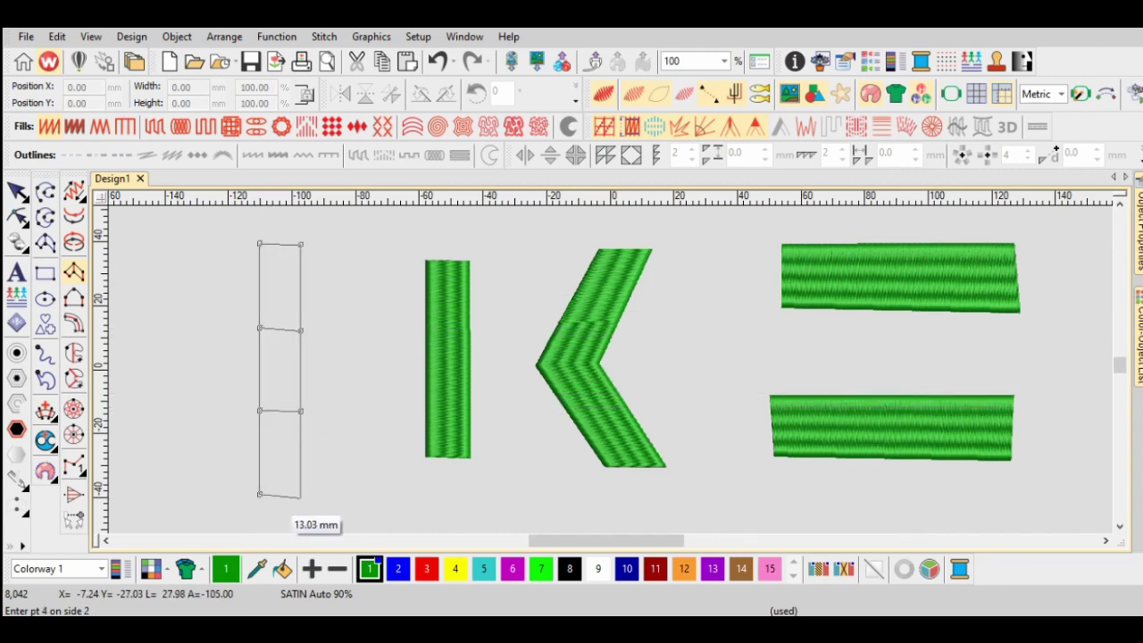
pyautogui.scroll(-1, 298, 499)
pyautogui.click(260, 509)
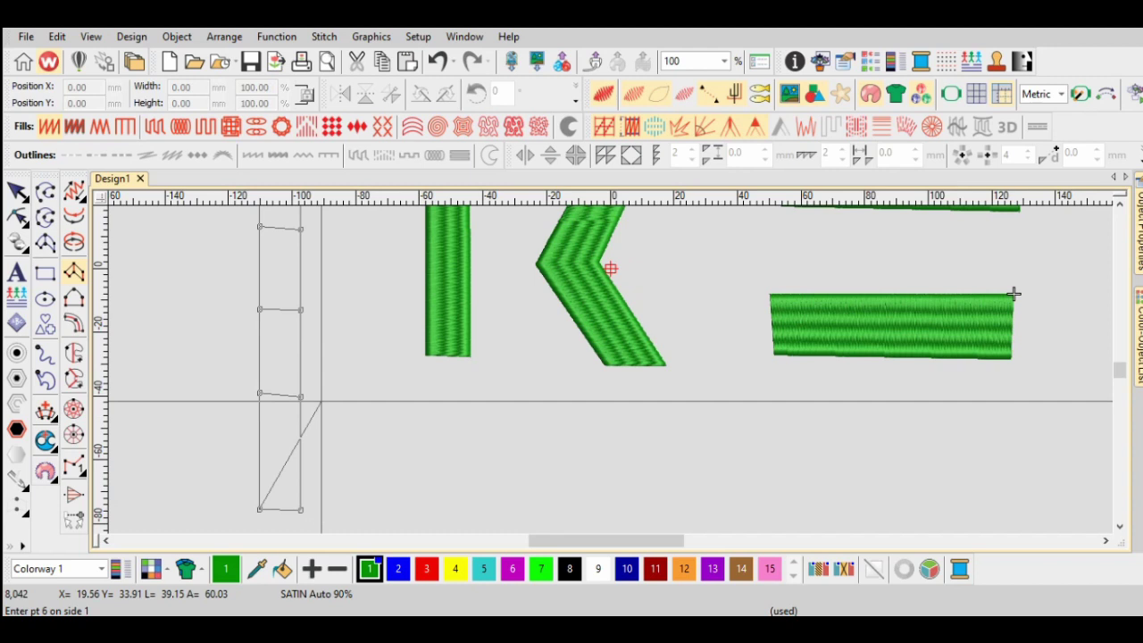
pyautogui.click(300, 509)
pyautogui.press('Return')
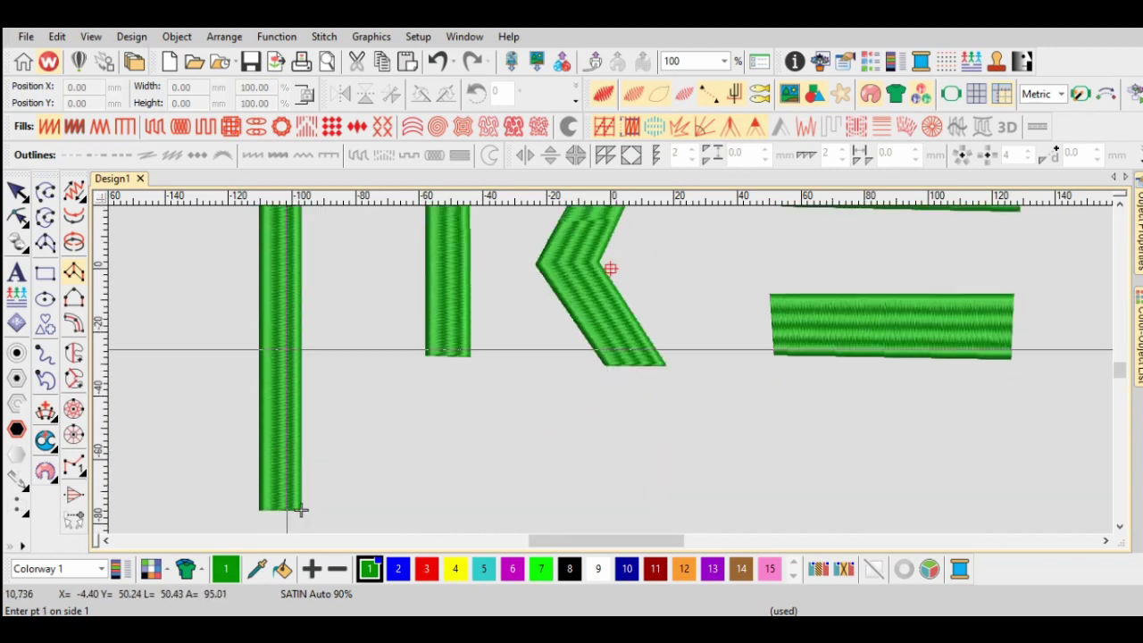
# Digitize a long horizontal satin column with five point pairs, about 130 mm long and 11 mm high, below the chevron
pyautogui.click(433, 476)
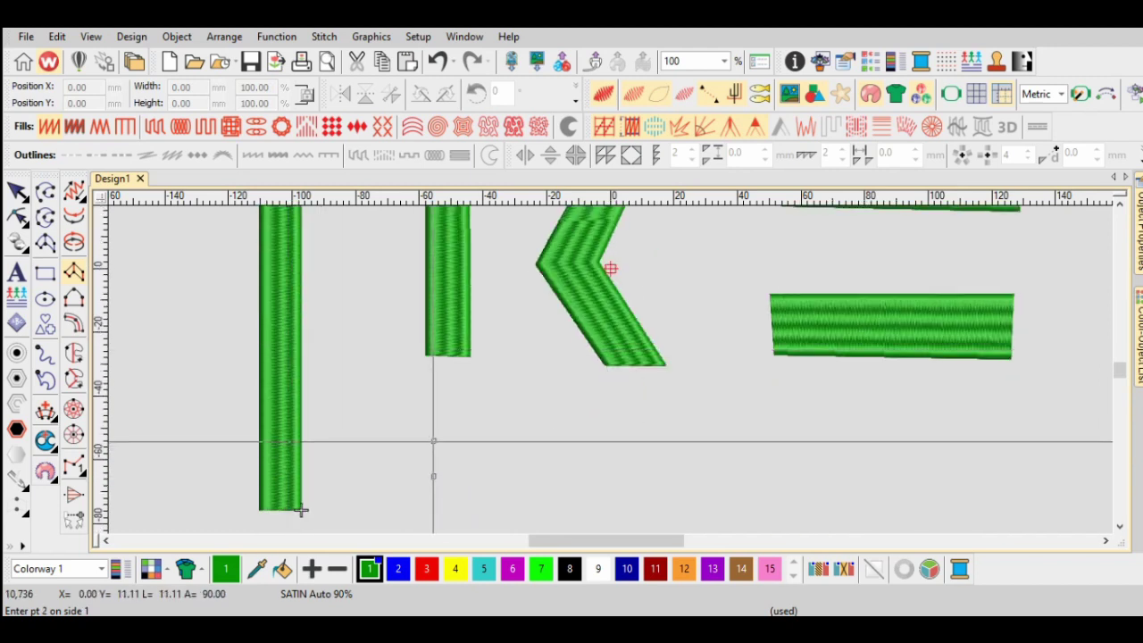
pyautogui.press('Return')
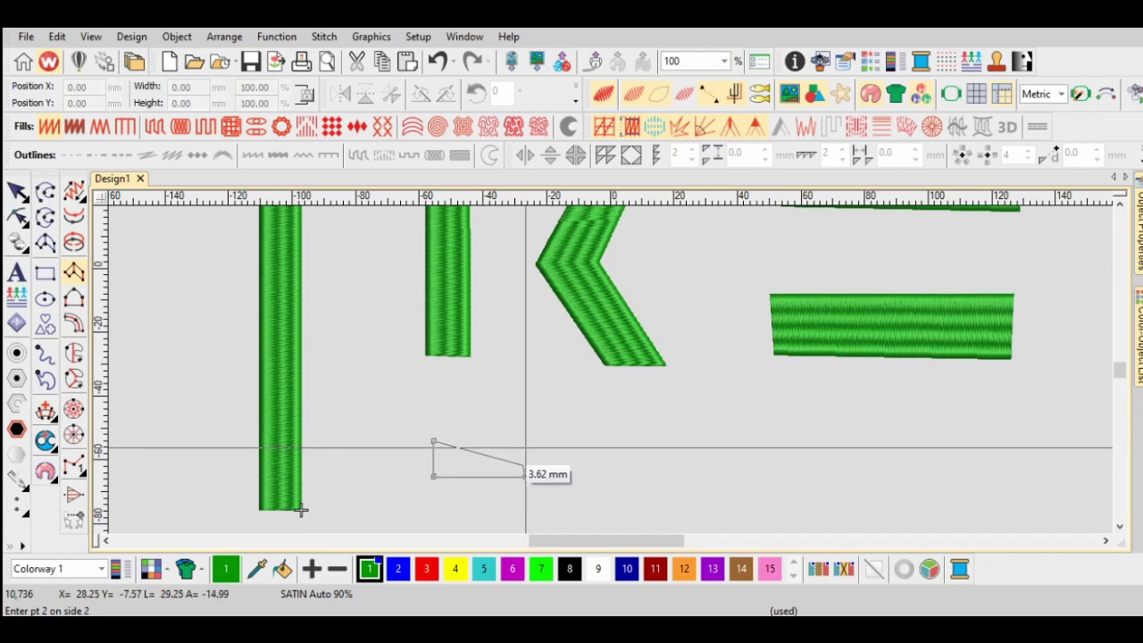
pyautogui.click(525, 476)
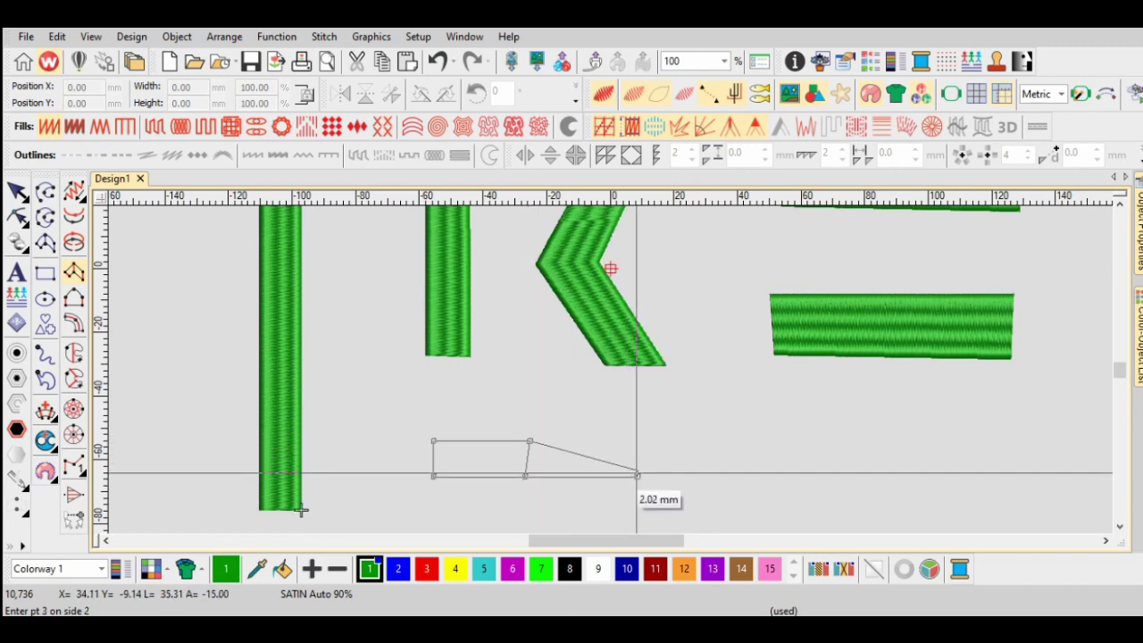
pyautogui.click(638, 439)
pyautogui.click(756, 437)
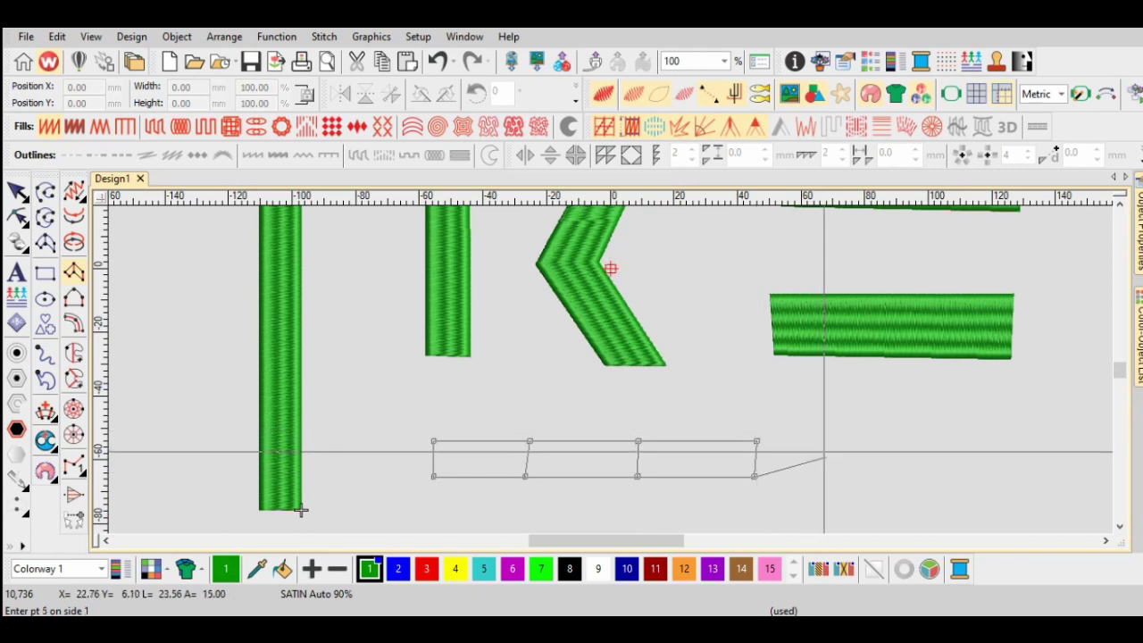
pyautogui.click(847, 474)
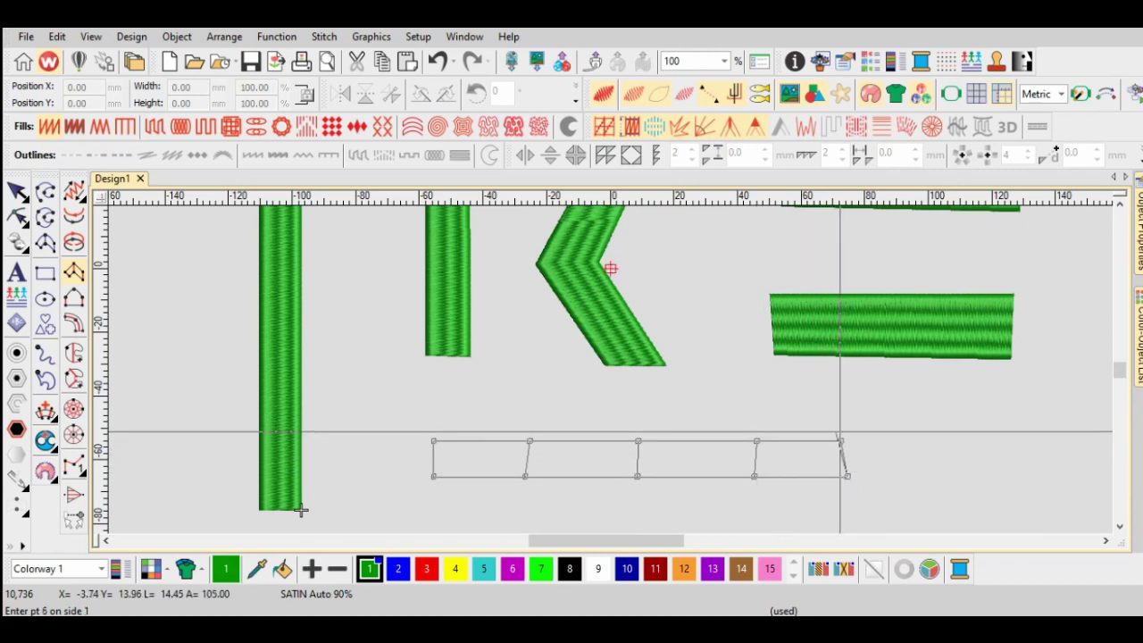
pyautogui.press('Return')
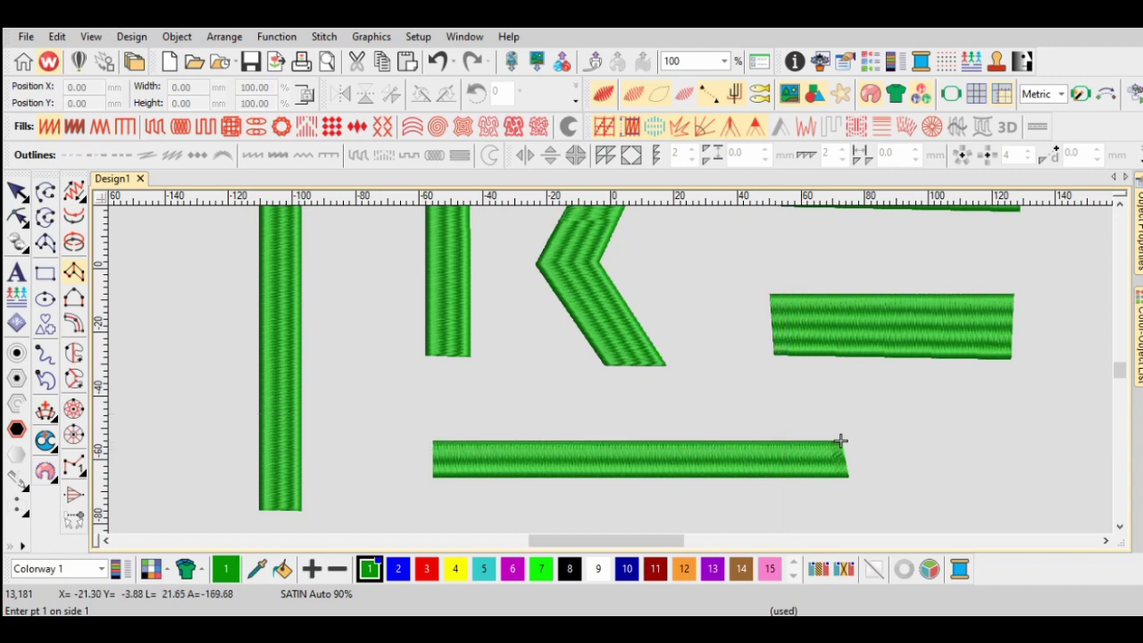
# Outline a straight vertical satin section about 13 mm wide and 33 mm long below the long horizontal column, as a U shape's left arm
pyautogui.press('Right')
pyautogui.press('Right')
pyautogui.press('Up')
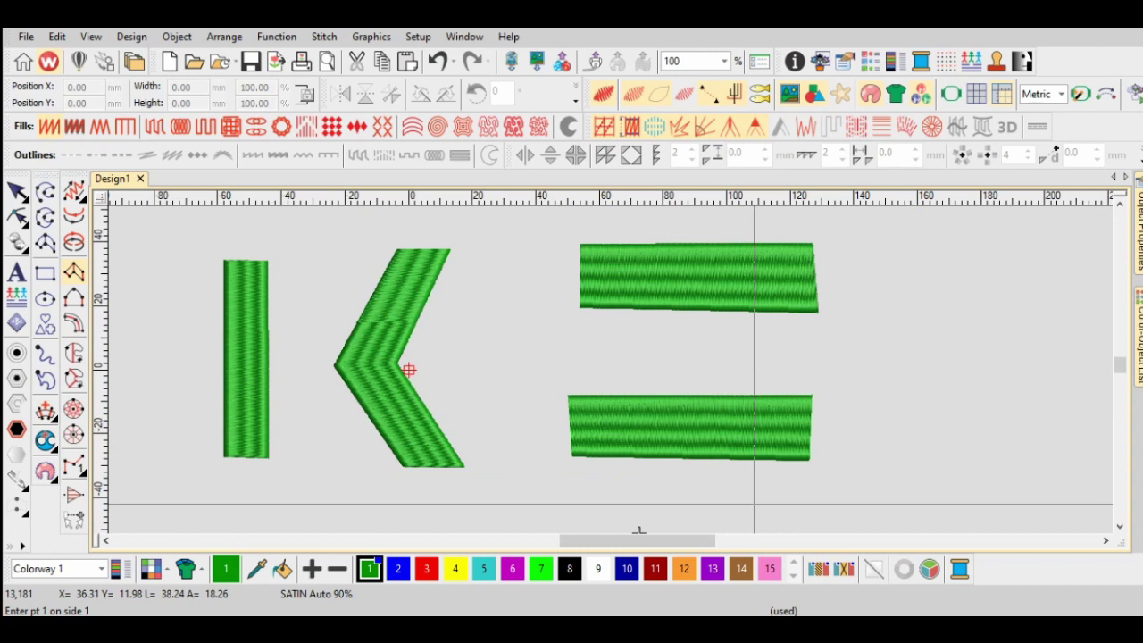
pyautogui.moveTo(638, 531); pyautogui.dragTo(639, 238)
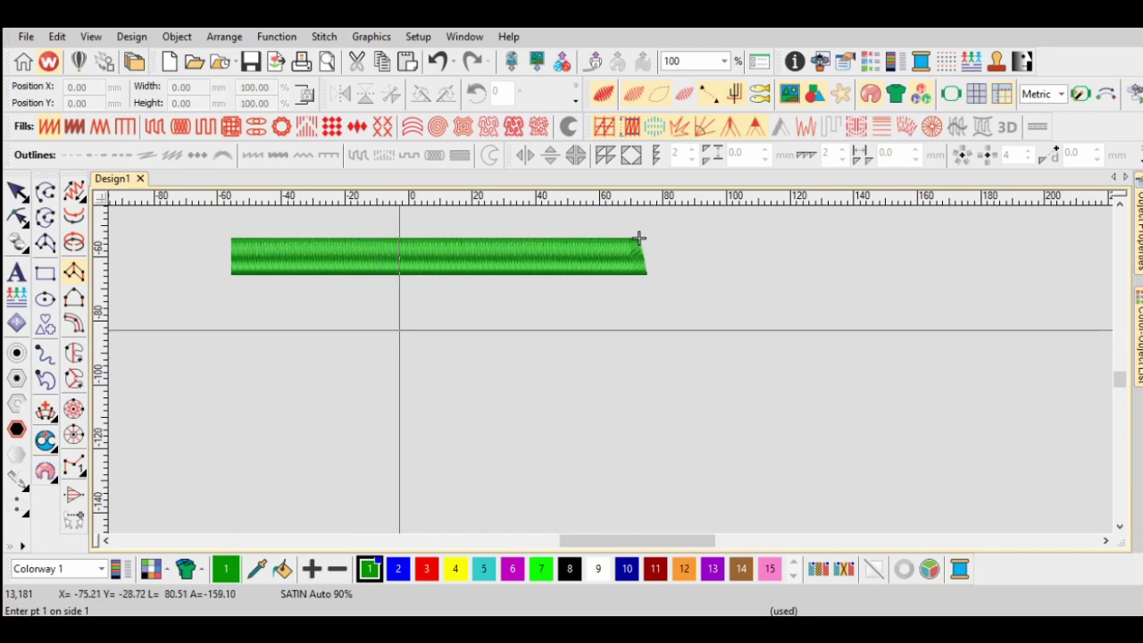
pyautogui.click(444, 325)
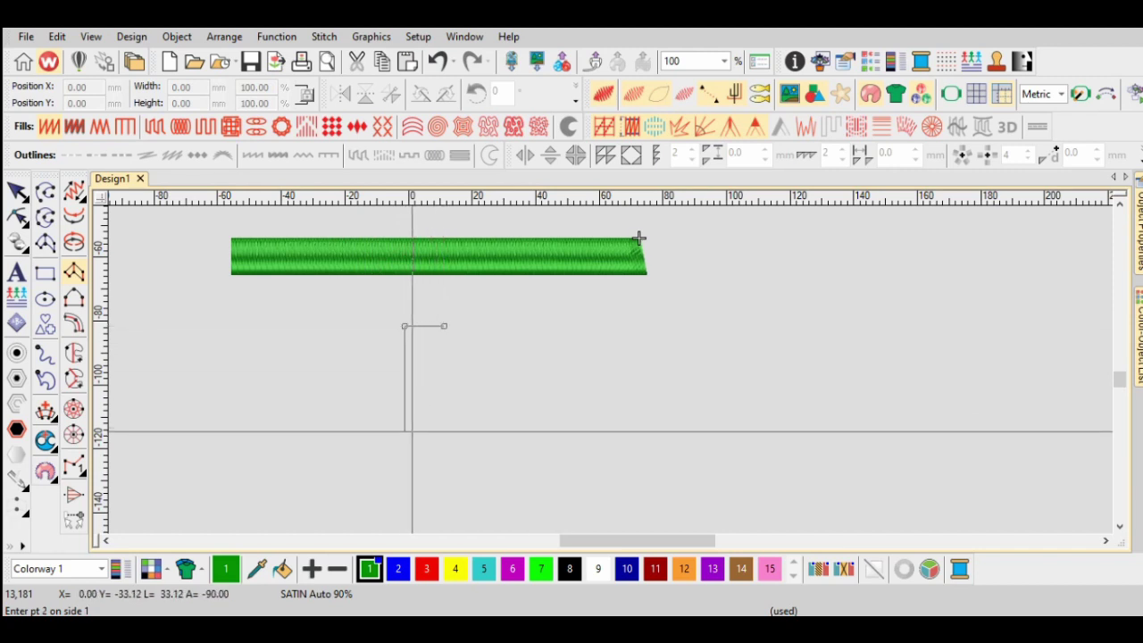
pyautogui.click(444, 429)
# Continue the outline with a curved bottom and a straight right arm, completing a U-shaped satin column about 76 mm wide
pyautogui.scroll(-2, 444, 429)
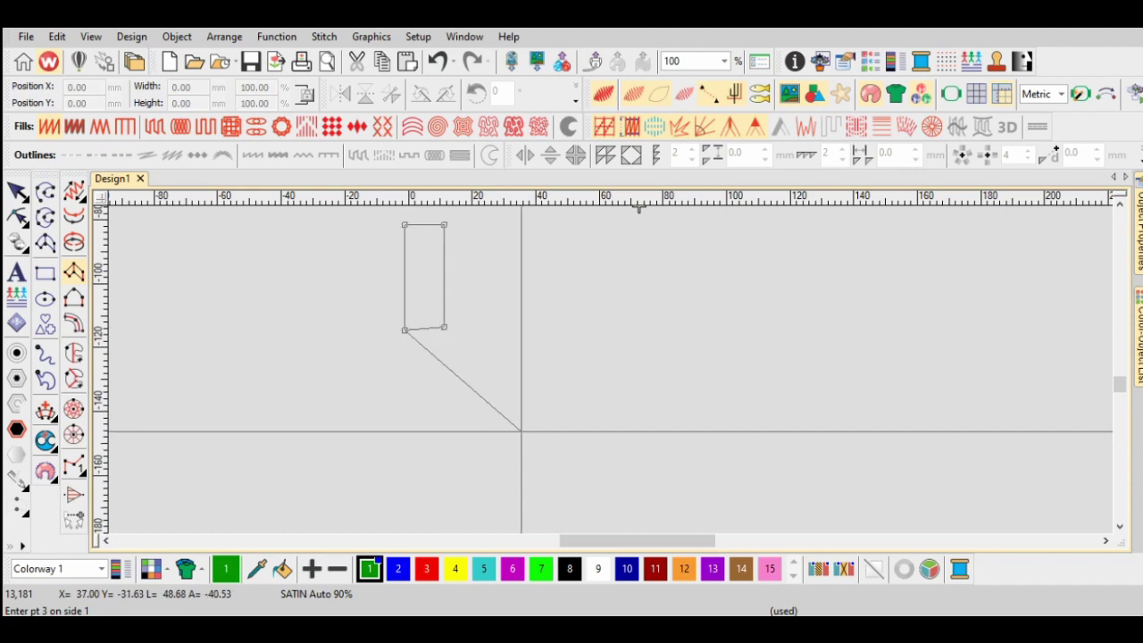
pyautogui.click(511, 432)
pyautogui.click(513, 381)
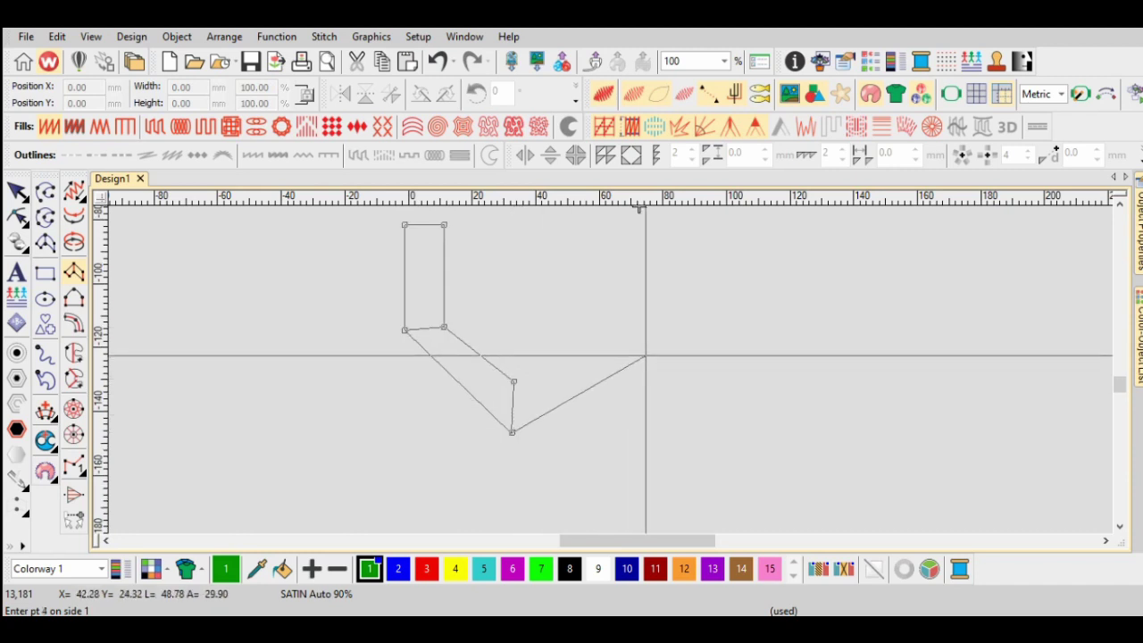
pyautogui.click(645, 335)
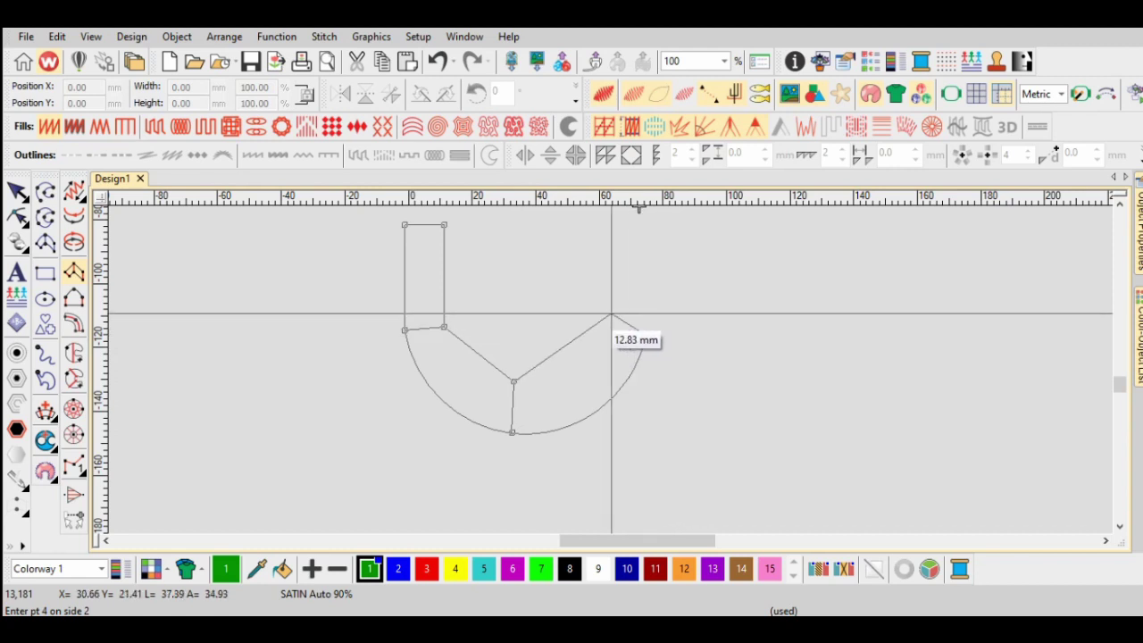
pyautogui.click(601, 332)
pyautogui.scroll(3, 616, 340)
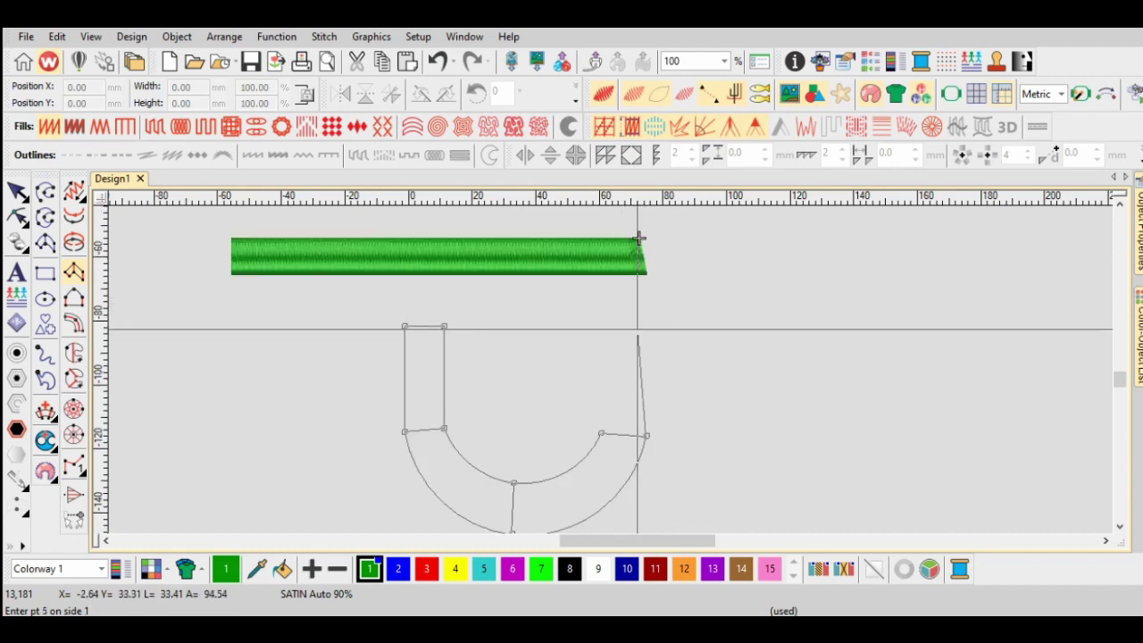
pyautogui.click(647, 307)
pyautogui.click(601, 310)
pyautogui.press('Return')
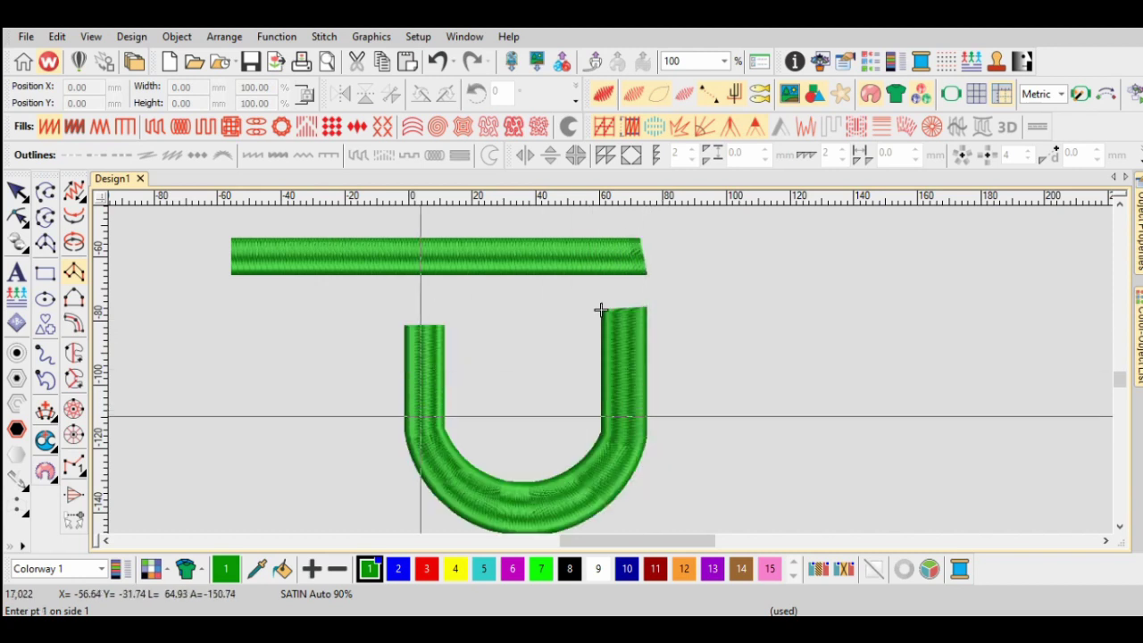
# Digitize a wavy satin column with four point pairs, about 130 mm long, to the right of the U-shaped column
pyautogui.hscroll(2, 496, 400)
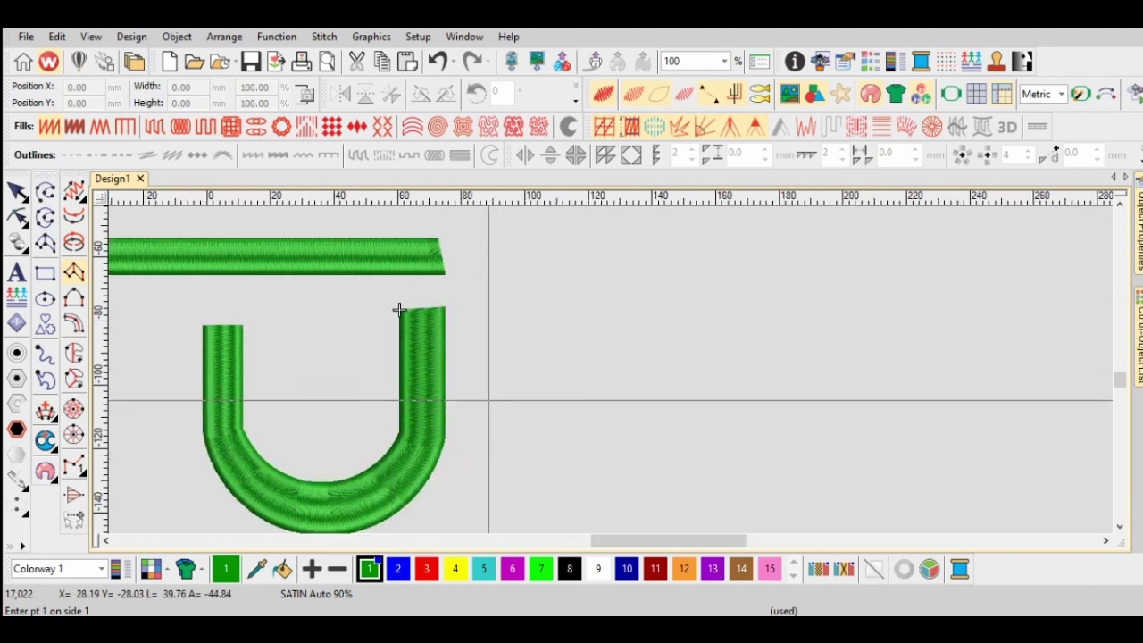
pyautogui.click(520, 388)
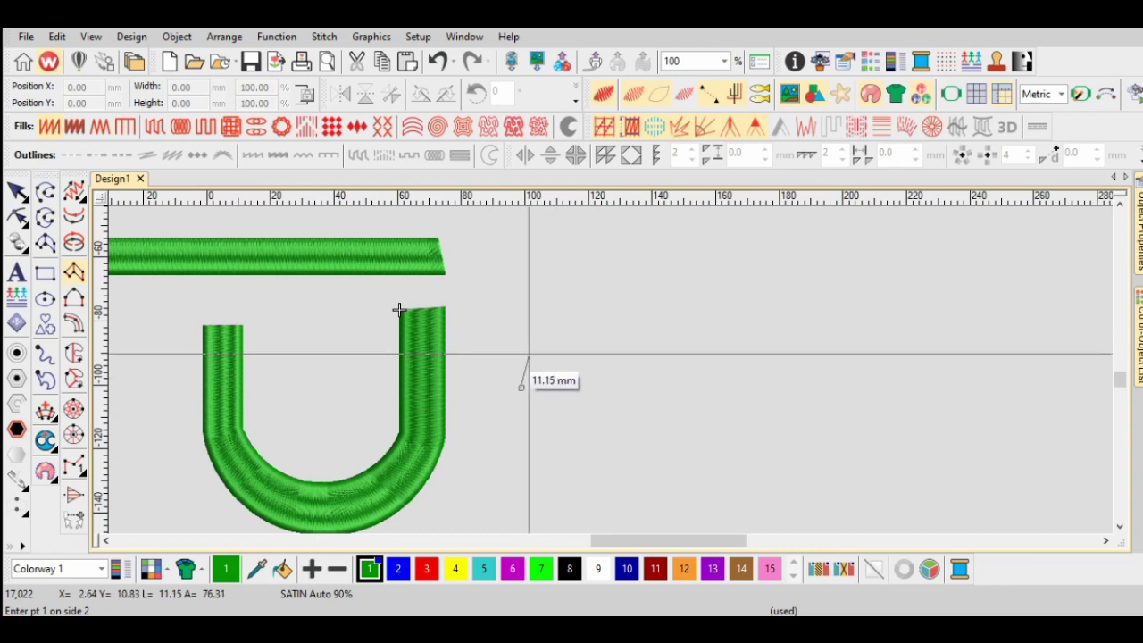
pyautogui.click(649, 346)
pyautogui.click(651, 301)
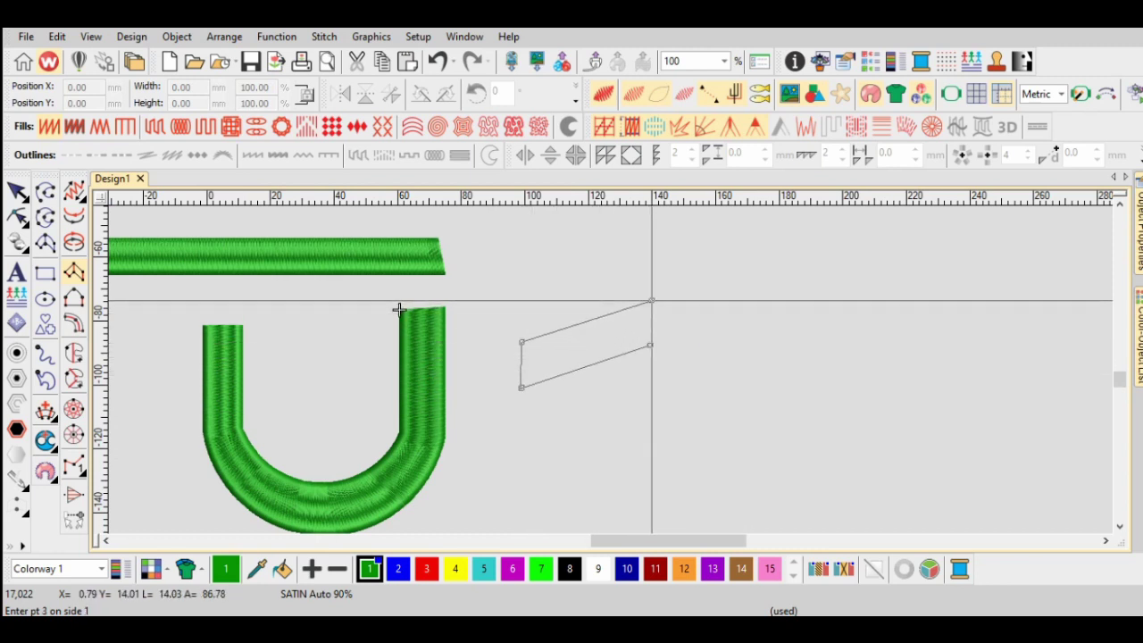
pyautogui.click(780, 398)
pyautogui.press('Return')
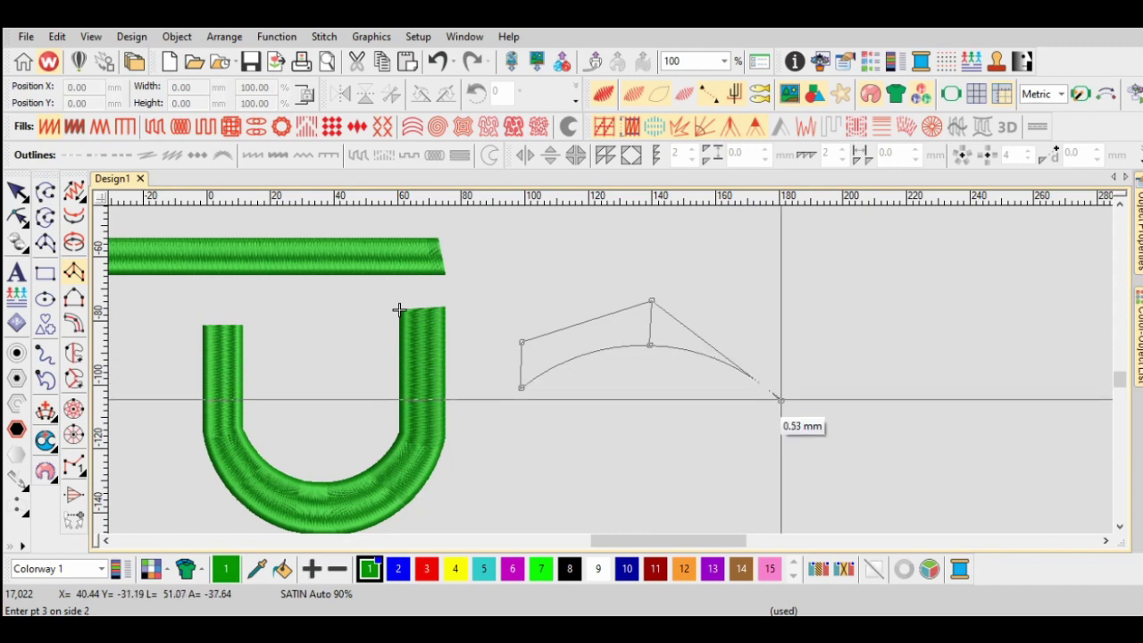
pyautogui.click(783, 340)
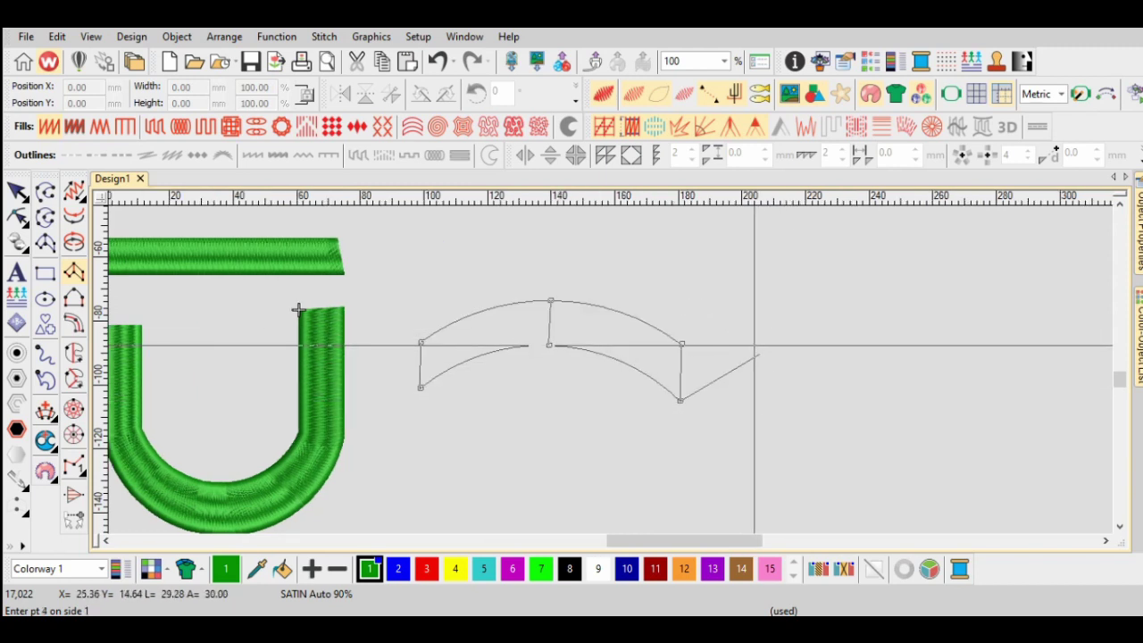
pyautogui.click(840, 323)
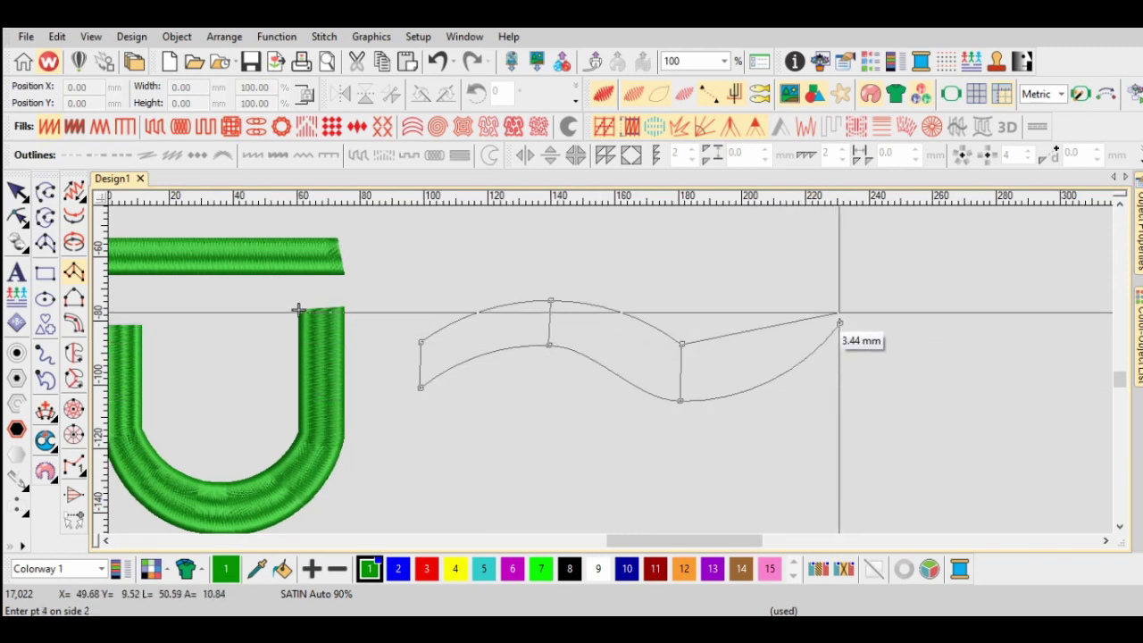
pyautogui.press('Return')
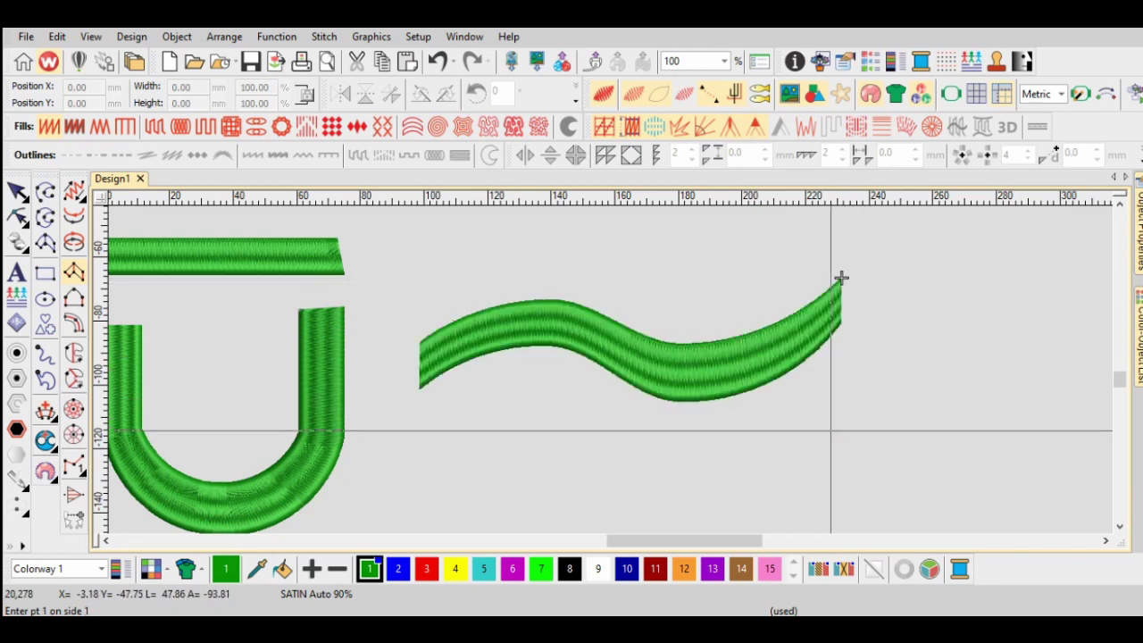
# Digitize an arched satin column with three point pairs, about 94 mm wide, below the wavy column
pyautogui.hotkey('shift', 'z')
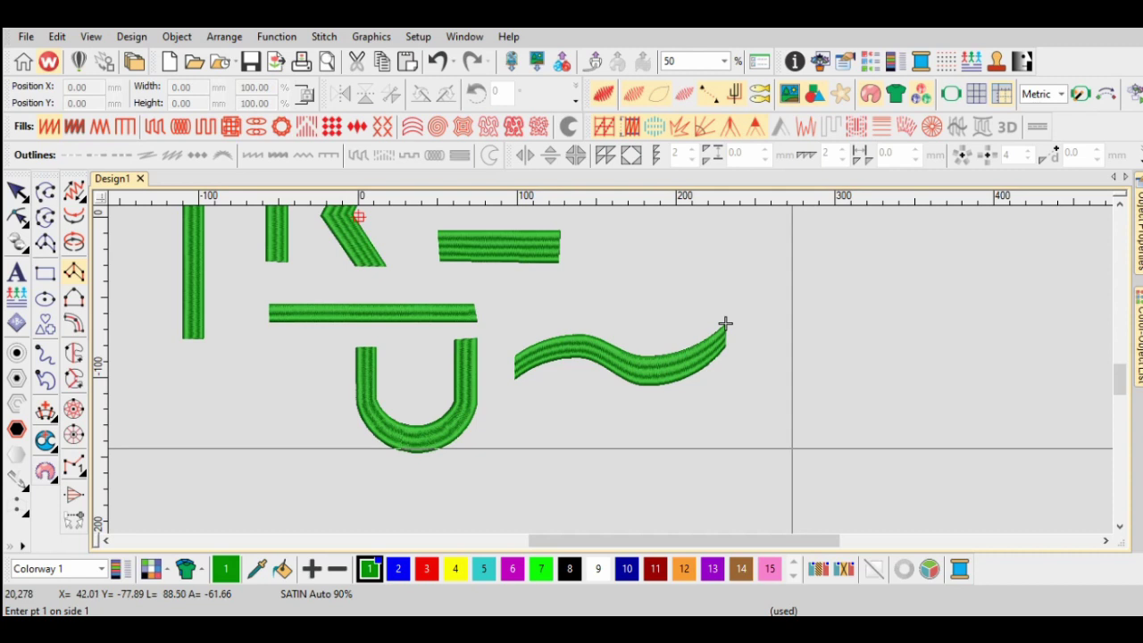
pyautogui.scroll(1, 725, 323)
pyautogui.scroll(-2, 841, 278)
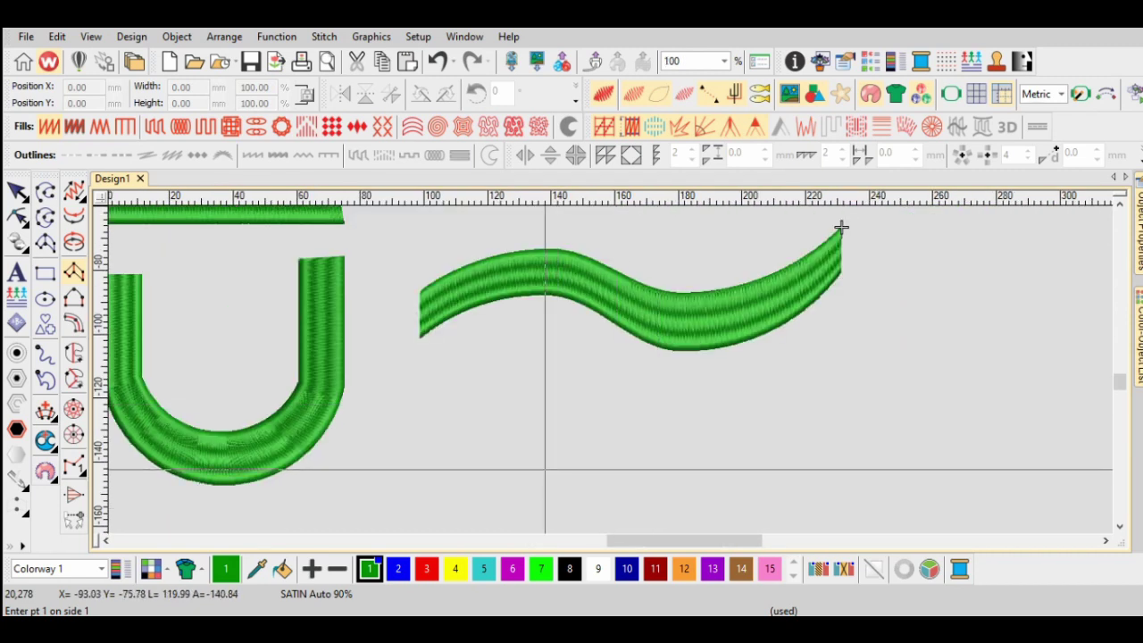
pyautogui.click(514, 444)
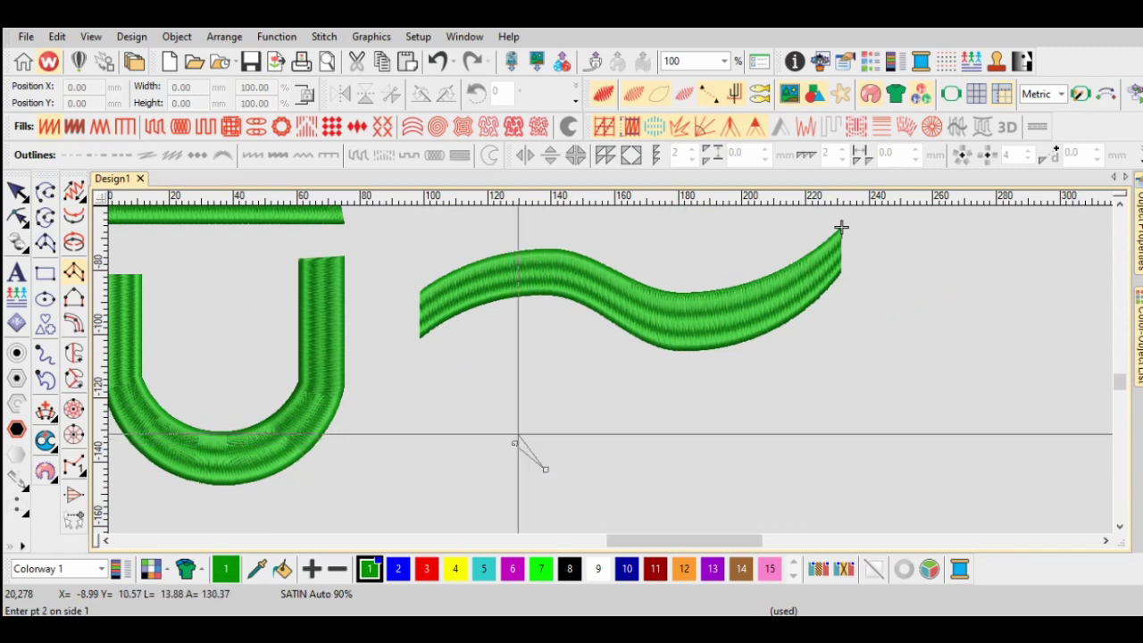
pyautogui.click(656, 418)
pyautogui.click(663, 371)
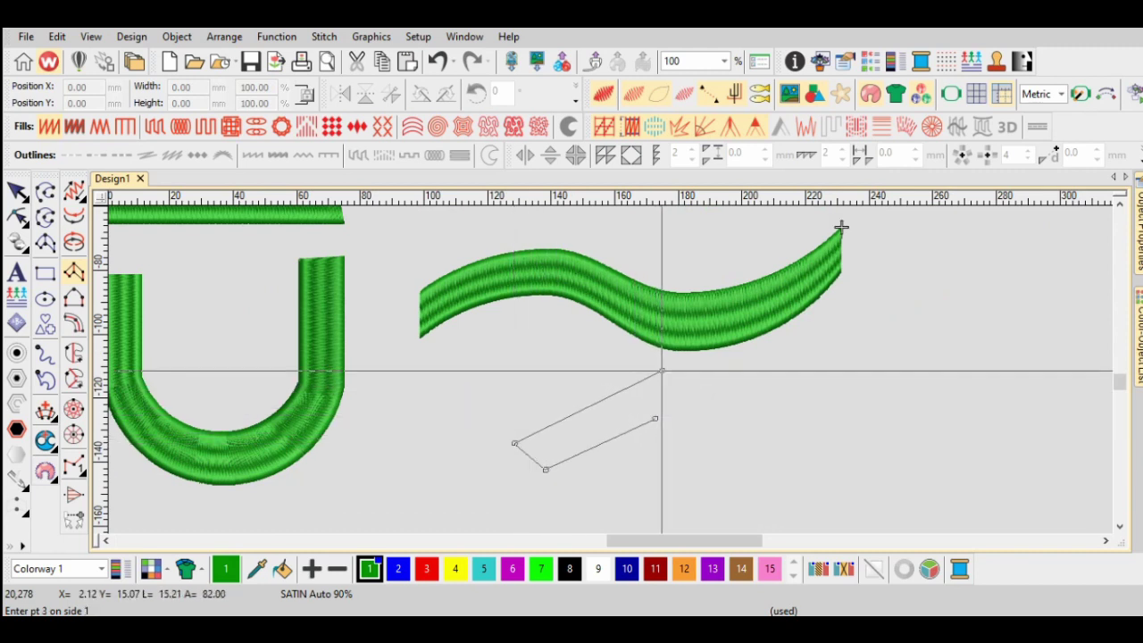
pyautogui.click(802, 464)
pyautogui.click(812, 416)
pyautogui.scroll(-2, 813, 415)
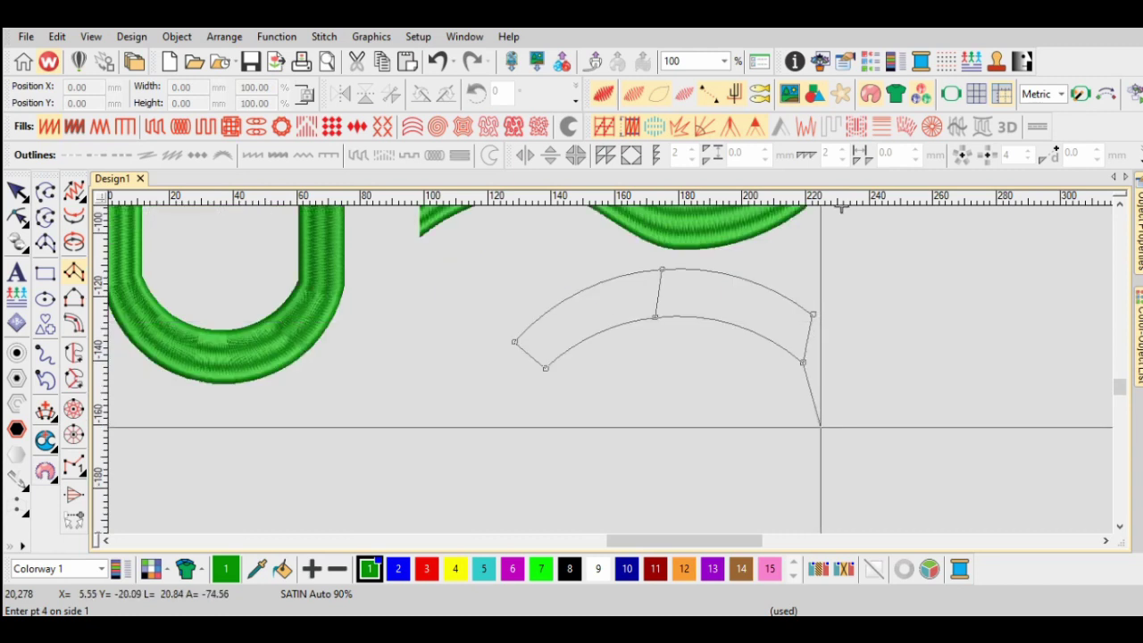
pyautogui.press('Return')
# Digitize a closed oval satin ring with five point pairs, about 90 mm wide and 100 mm tall, below the arched column
pyautogui.hotkey('shift', 'z')
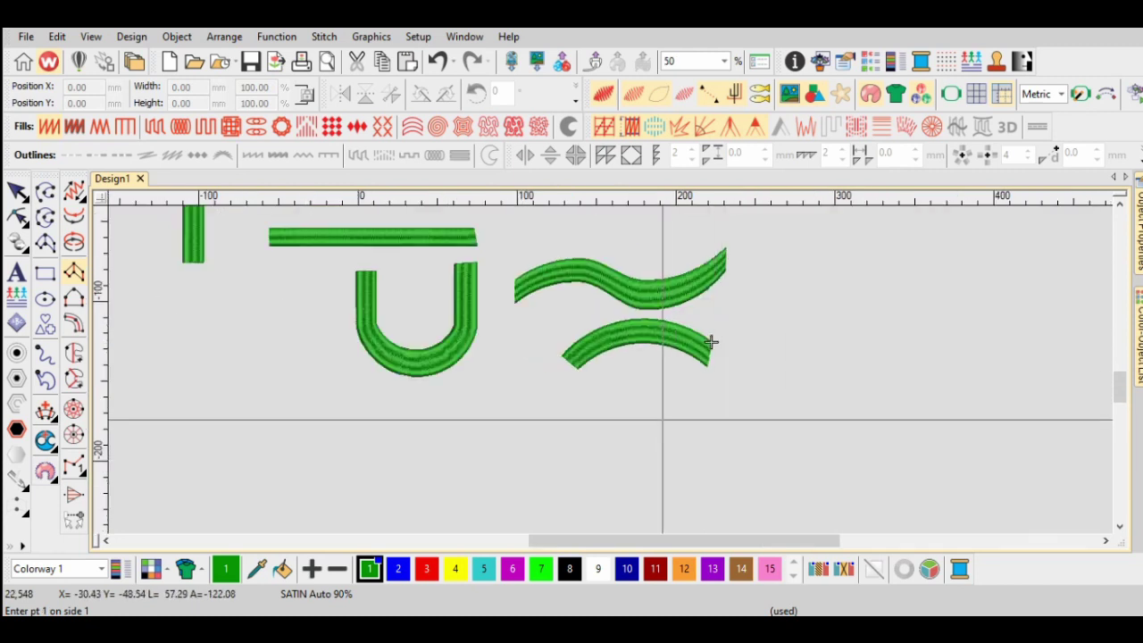
pyautogui.click(649, 418)
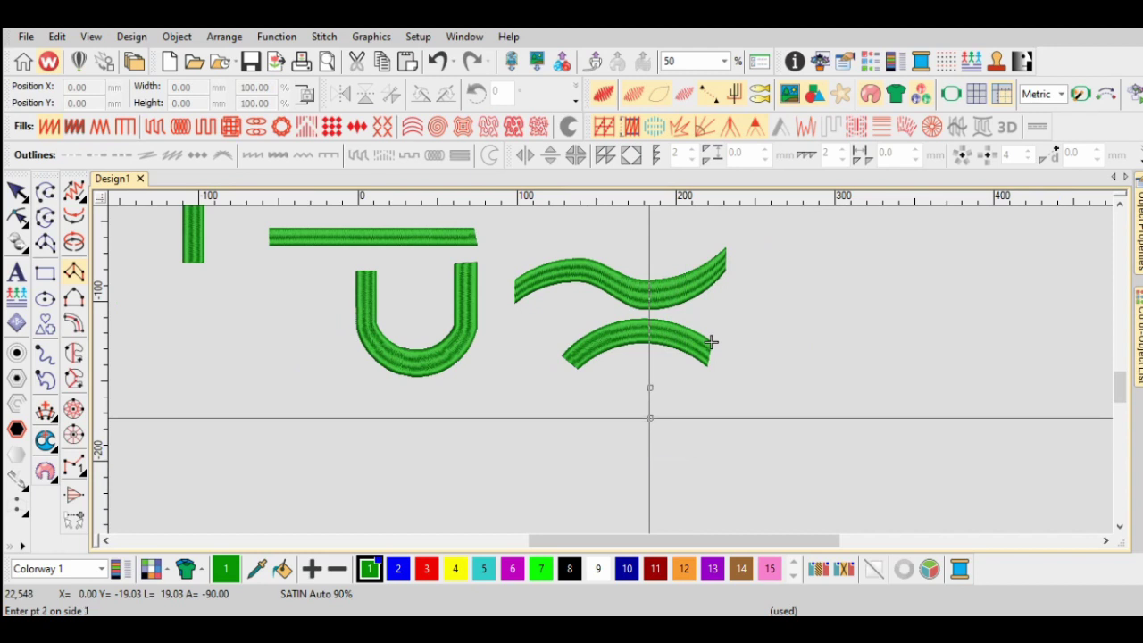
pyautogui.click(578, 466)
pyautogui.click(612, 466)
pyautogui.scroll(-3, 614, 465)
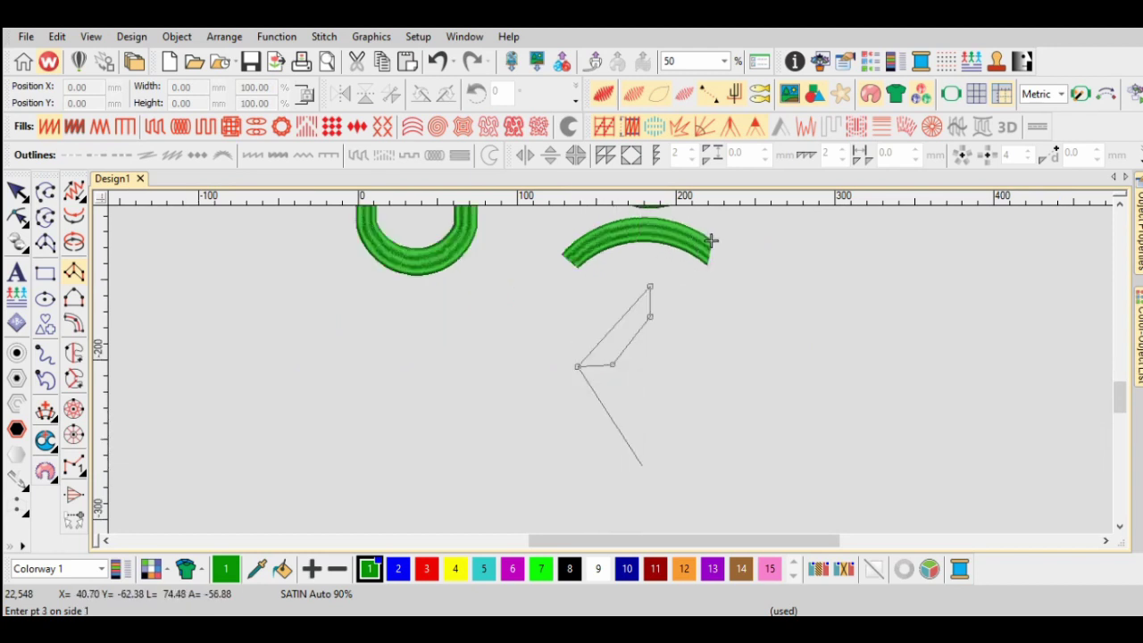
pyautogui.click(650, 443)
pyautogui.click(650, 403)
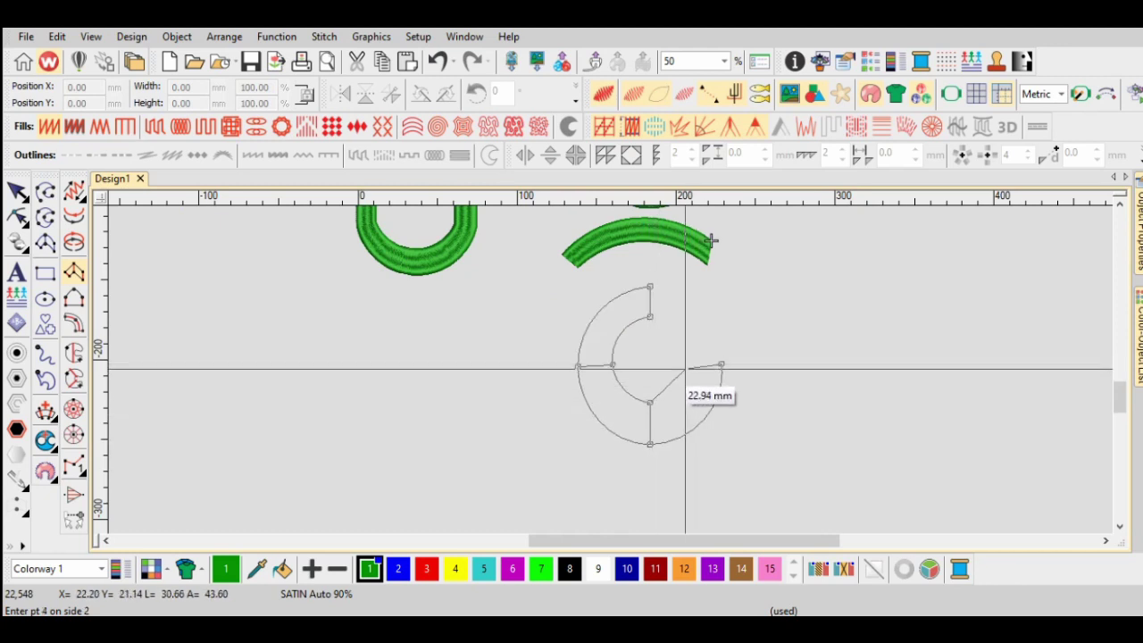
pyautogui.click(684, 366)
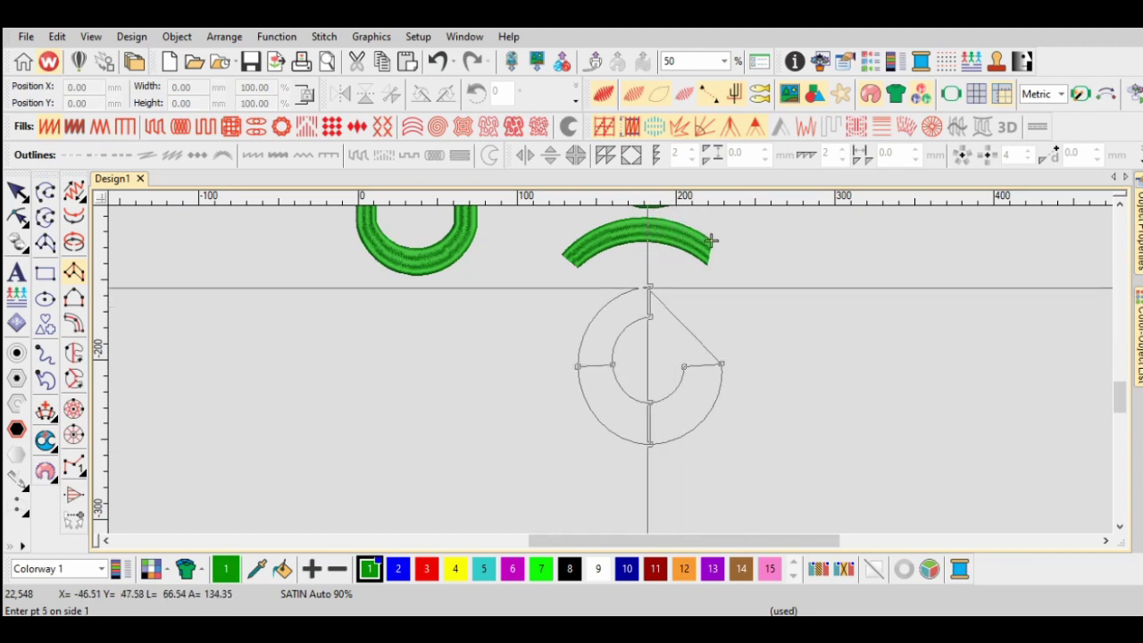
pyautogui.click(648, 318)
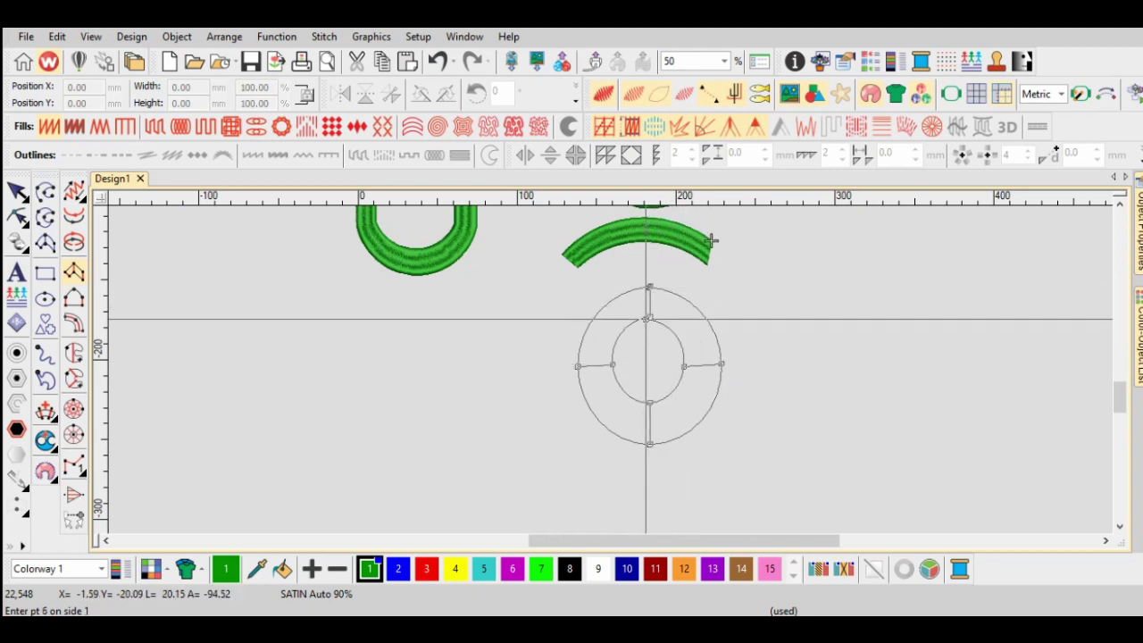
pyautogui.press('Return')
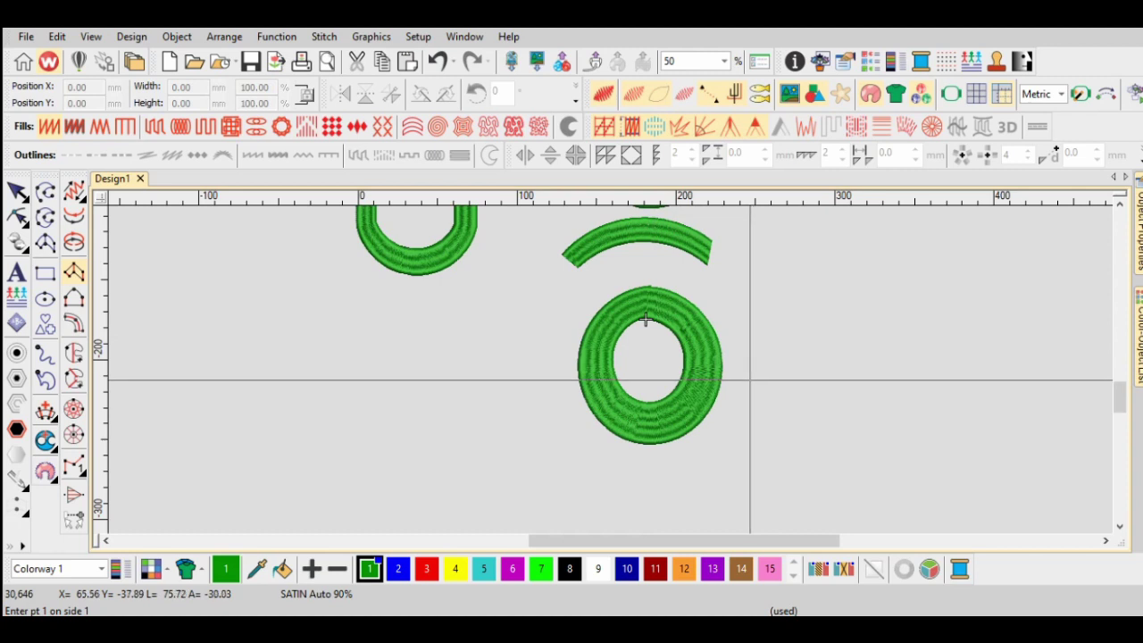
# Delete all the practice columns from the design
pyautogui.scroll(2, 646, 319)
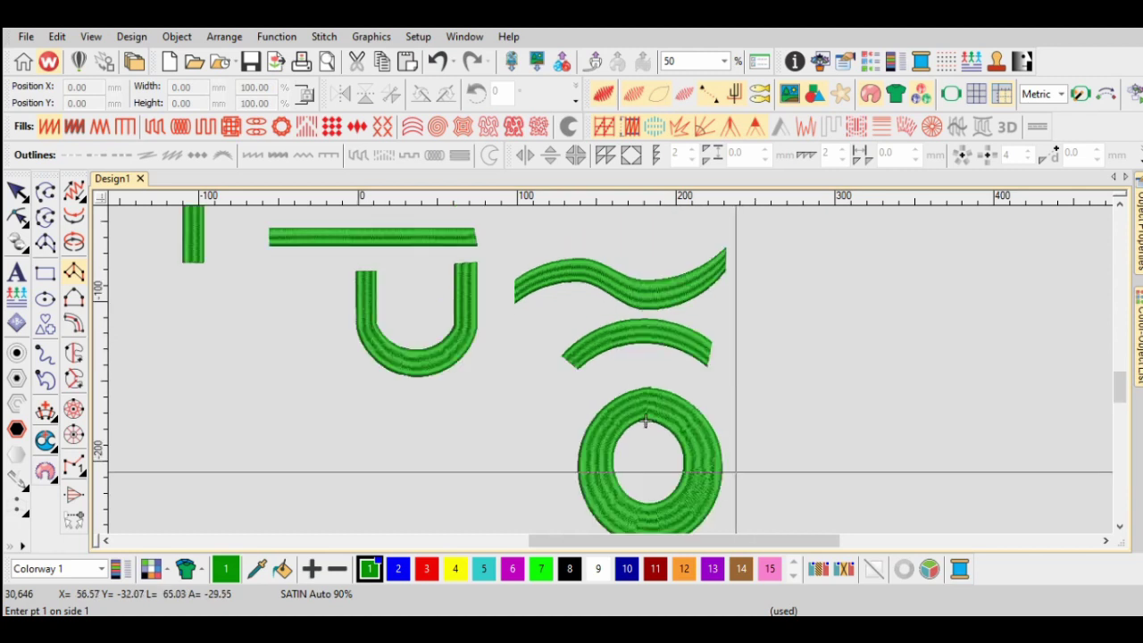
pyautogui.scroll(-2, 645, 422)
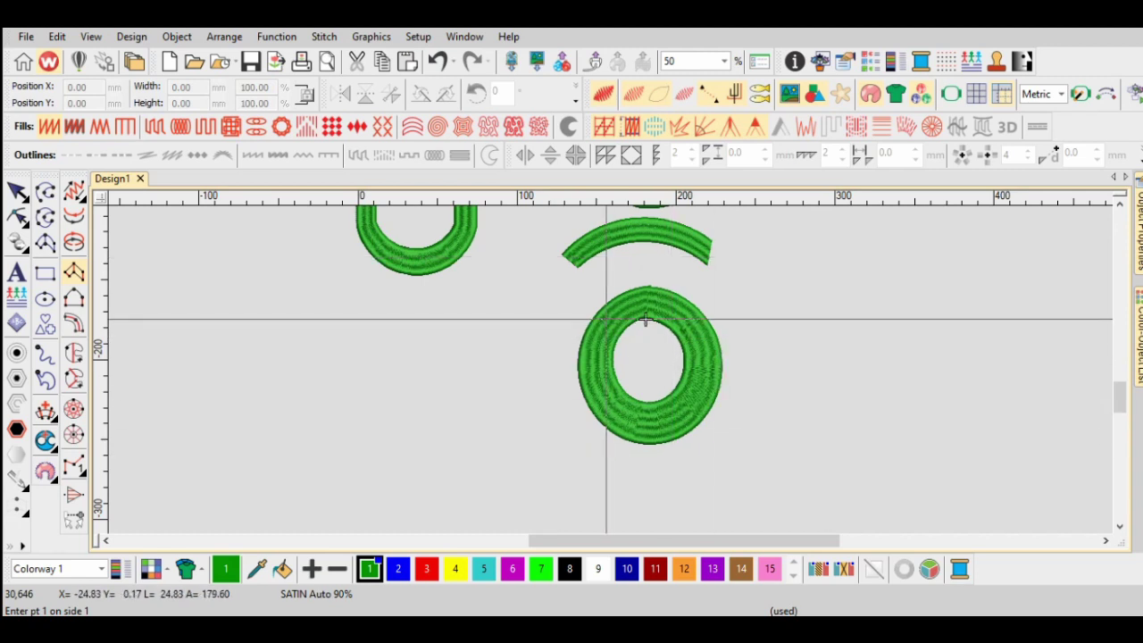
pyautogui.hotkey('ctrl', 'a')
pyautogui.press('Delete')
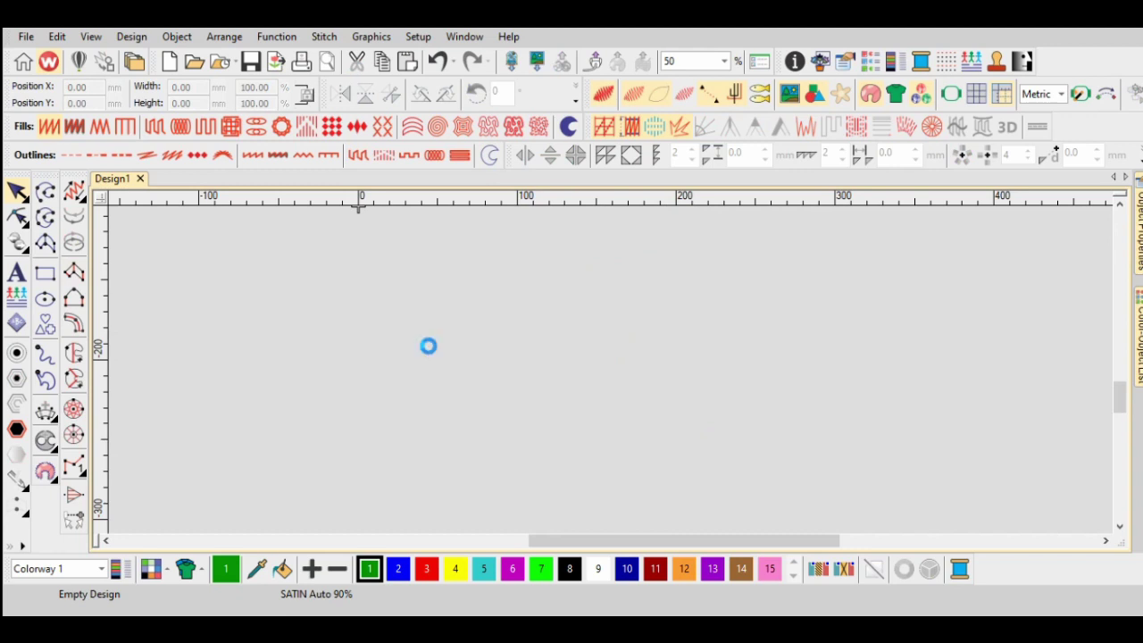
pyautogui.scroll(-2, 428, 346)
pyautogui.scroll(2, 413, 323)
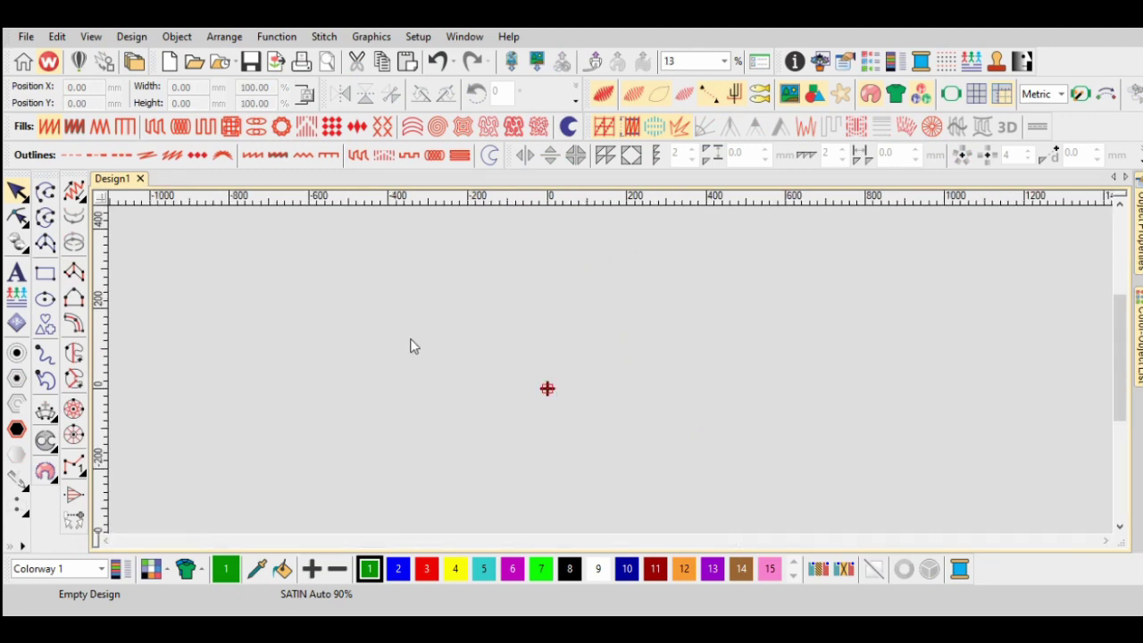
# Import the LOGO HTEMB JPG graphic from the Desktop into the design
pyautogui.click(27, 38)
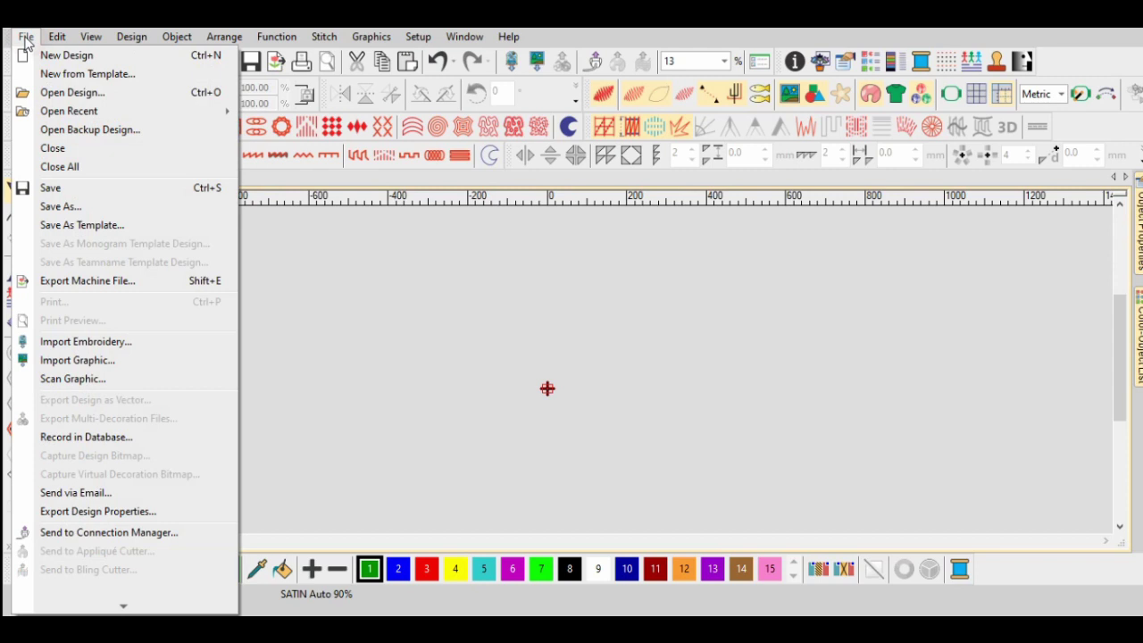
pyautogui.click(80, 361)
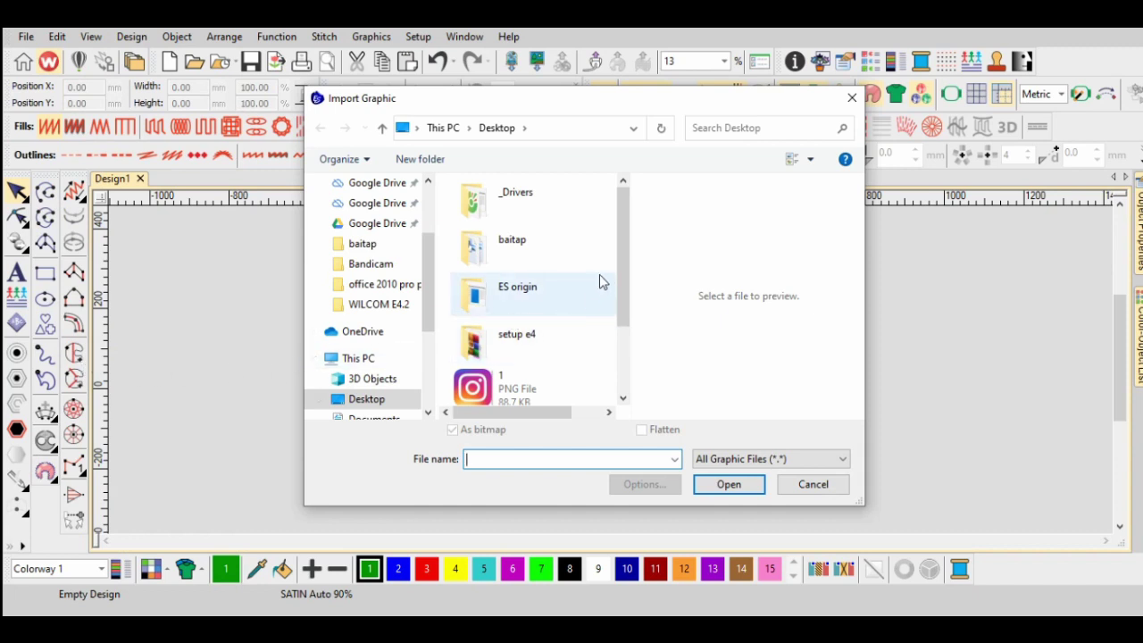
pyautogui.moveTo(622, 263); pyautogui.dragTo(616, 353)
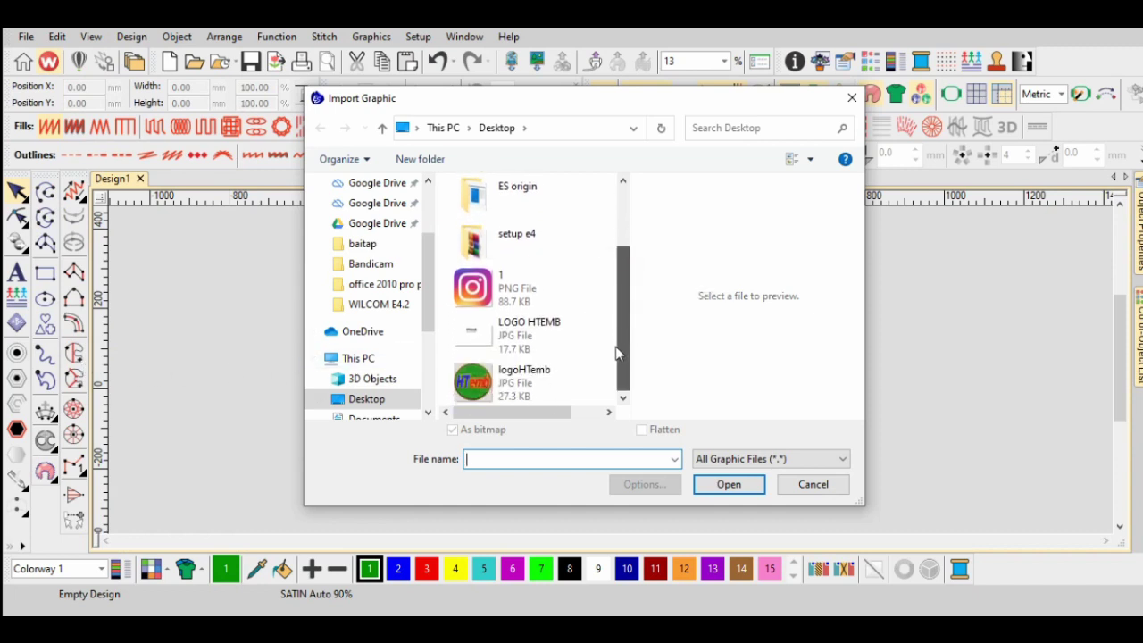
pyautogui.click(518, 344)
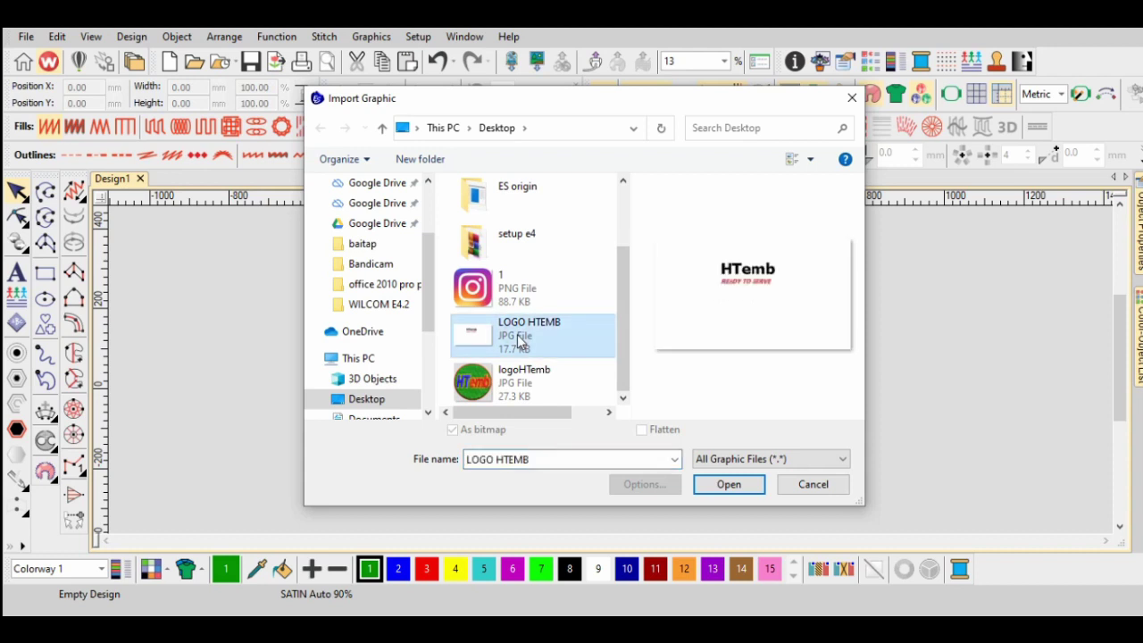
pyautogui.click(711, 487)
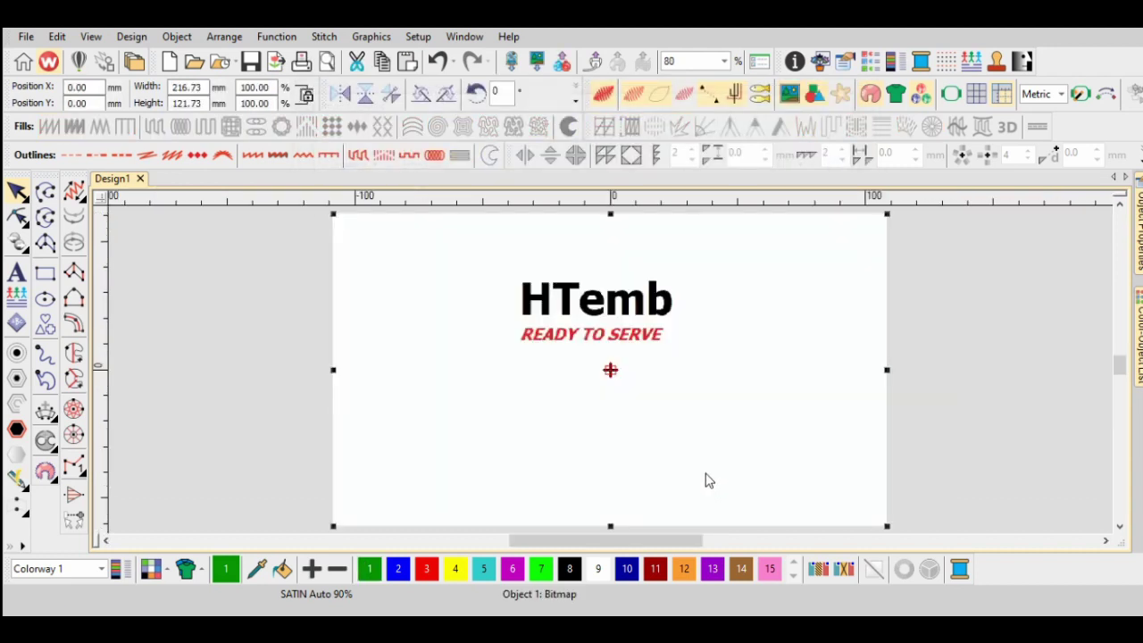
# Trace the left stem of the logo's H as a Column A satin with two point pairs, about 3 mm wide and 12.5 mm tall
pyautogui.press('z')
pyautogui.scroll(2, 590, 327)
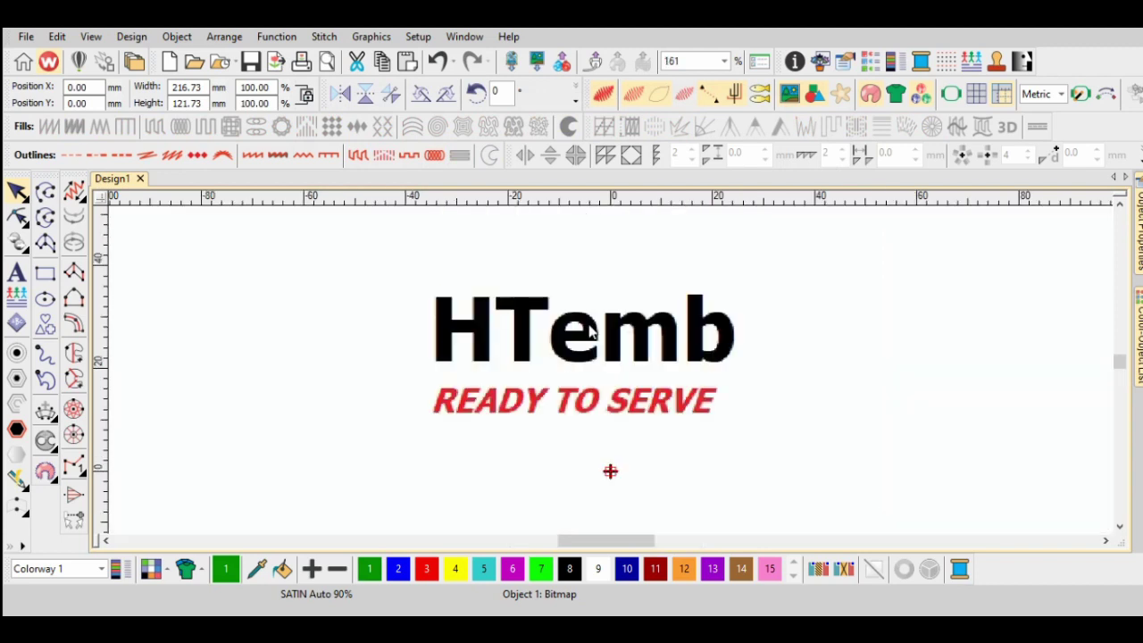
pyautogui.scroll(2, 587, 324)
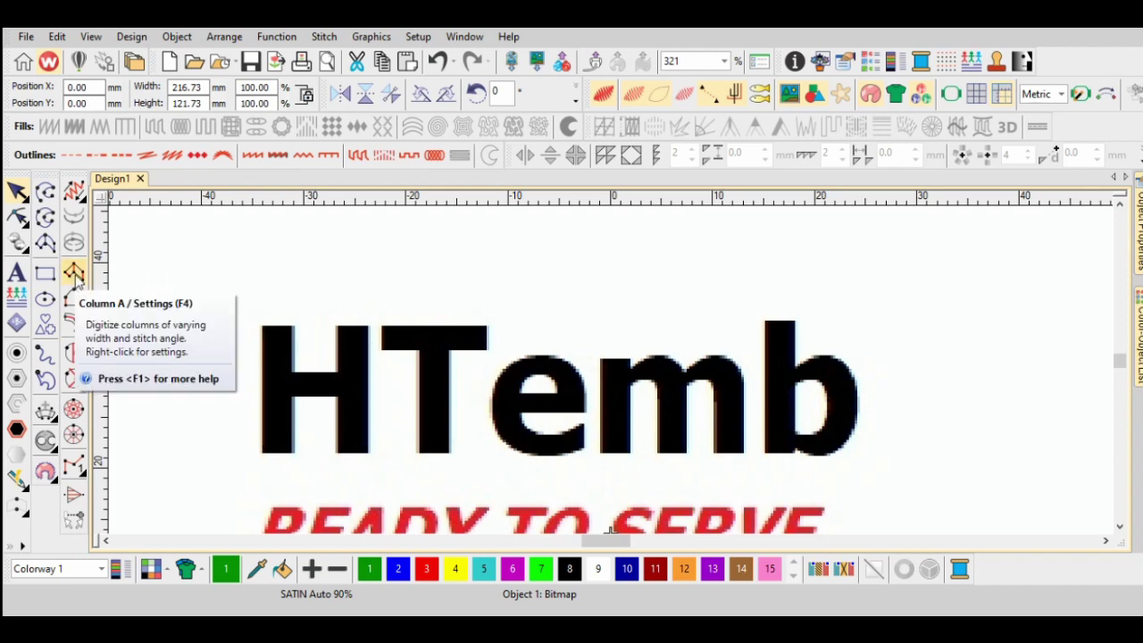
pyautogui.click(75, 273)
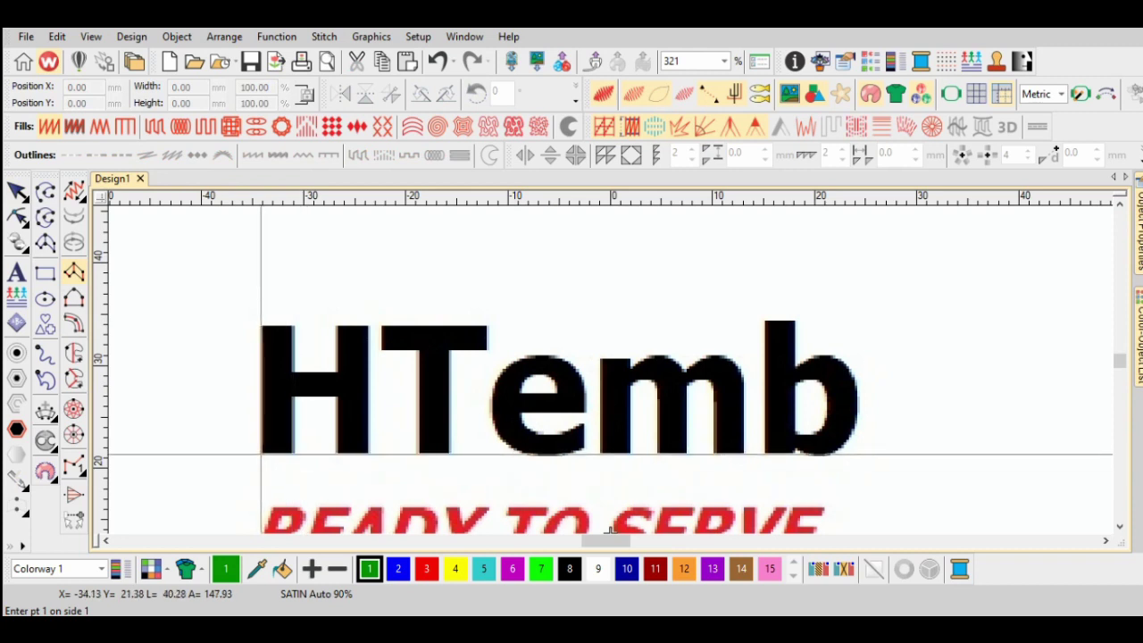
pyautogui.click(261, 453)
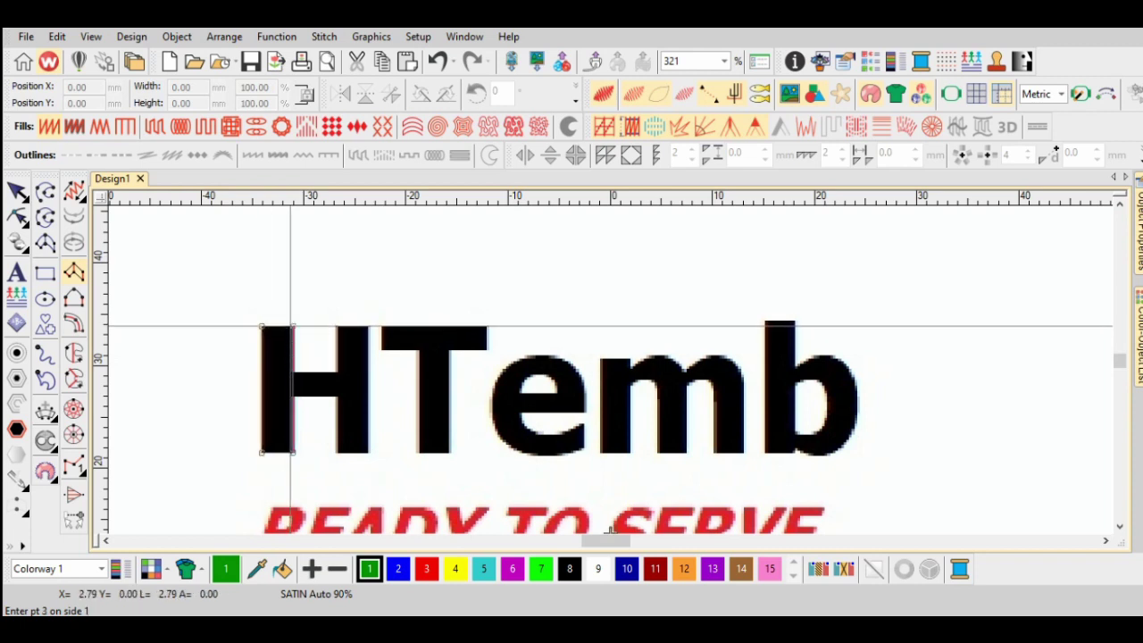
pyautogui.press('Return')
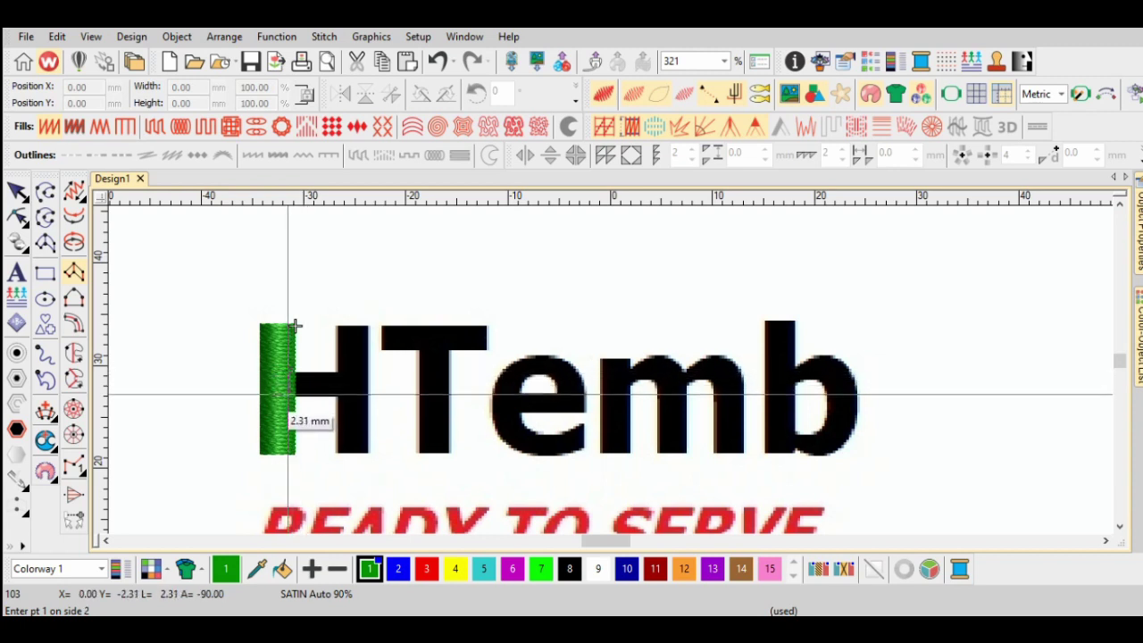
# Trace the H's crossbar as a horizontal satin column about 5.6 mm long and 2.3 mm high, overlapping both stems
pyautogui.click(290, 386)
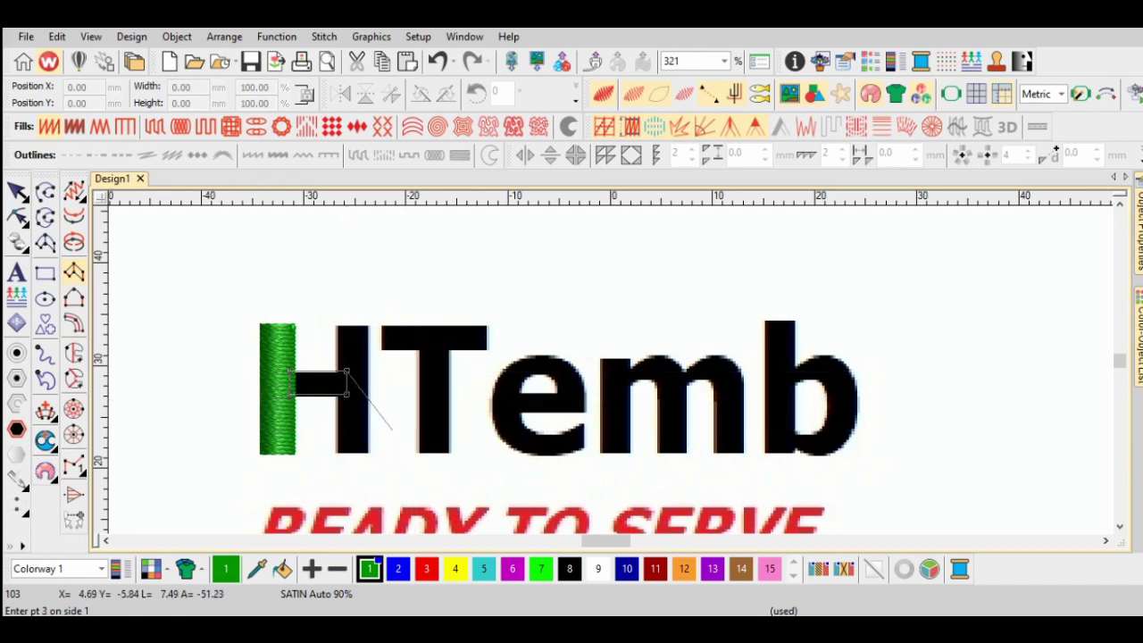
pyautogui.click(347, 394)
pyautogui.press('Return')
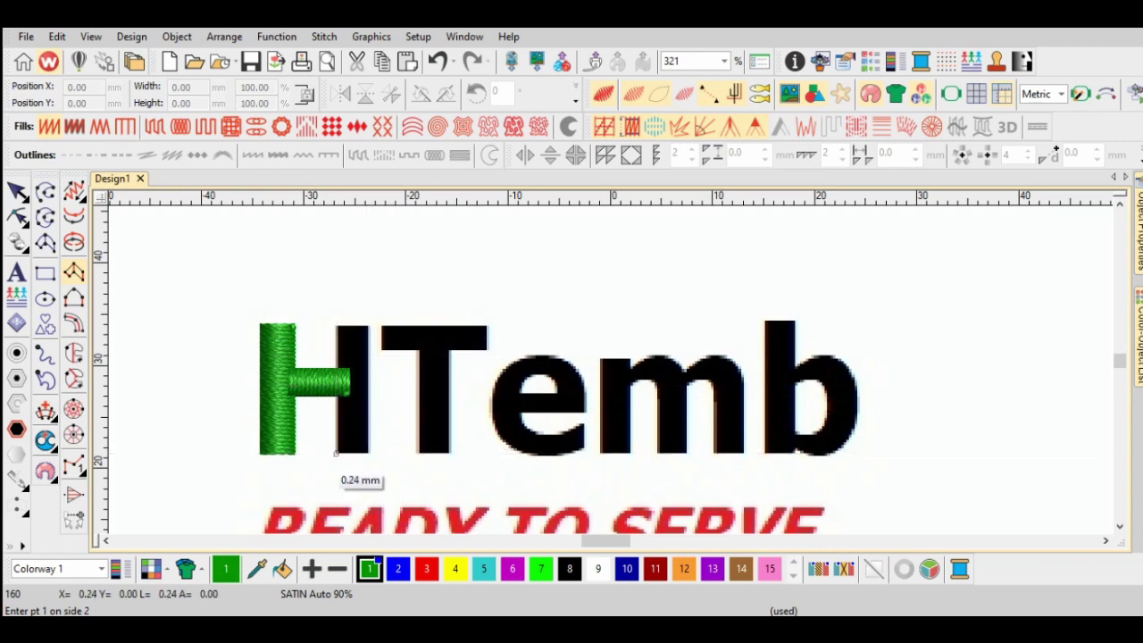
# Trace the H's right stem as a vertical satin column about 3 mm wide and 12.3 mm tall, covering the crossbar's end
pyautogui.click(368, 452)
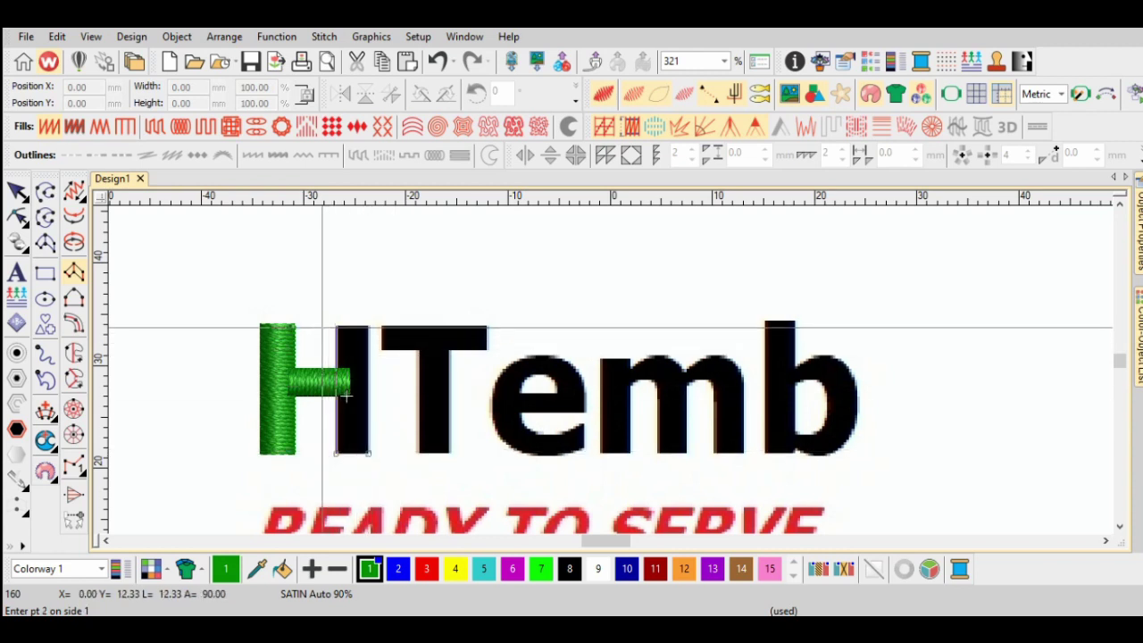
pyautogui.click(335, 325)
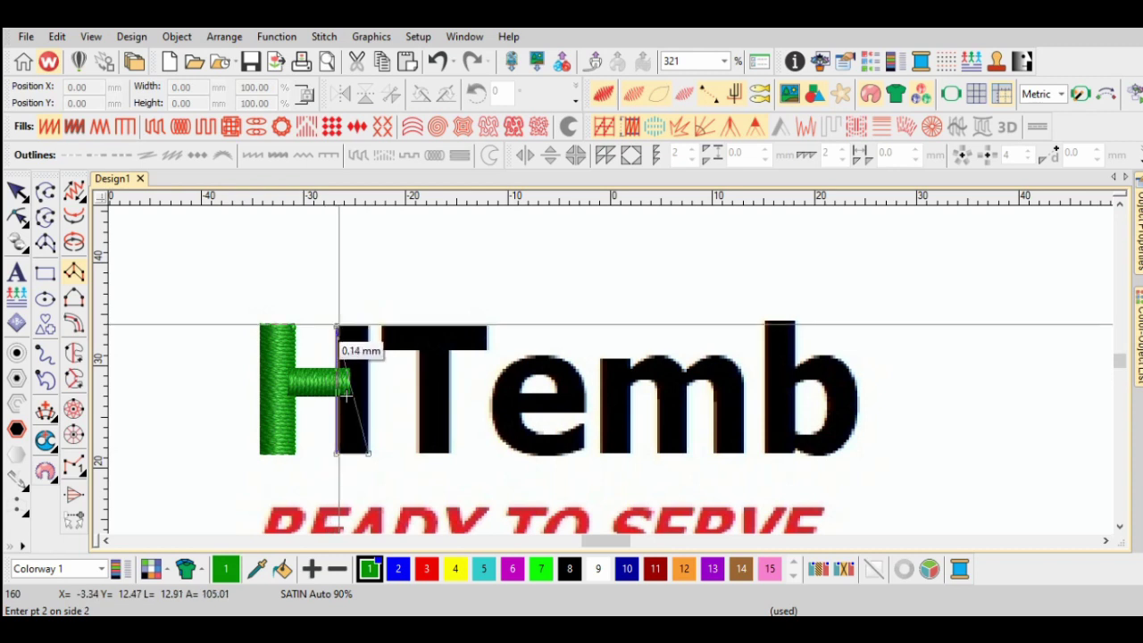
pyautogui.click(368, 326)
pyautogui.press('Return')
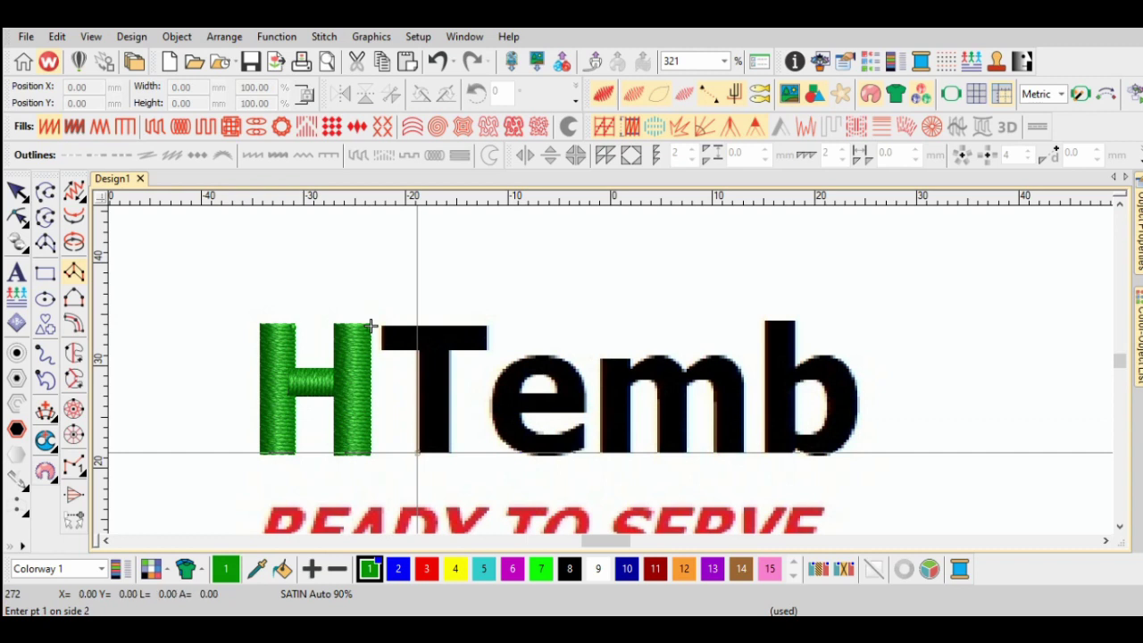
# Trace the T's stem as a vertical satin column about 3 mm wide and 11 mm tall, ending inside the top bar
pyautogui.click(450, 453)
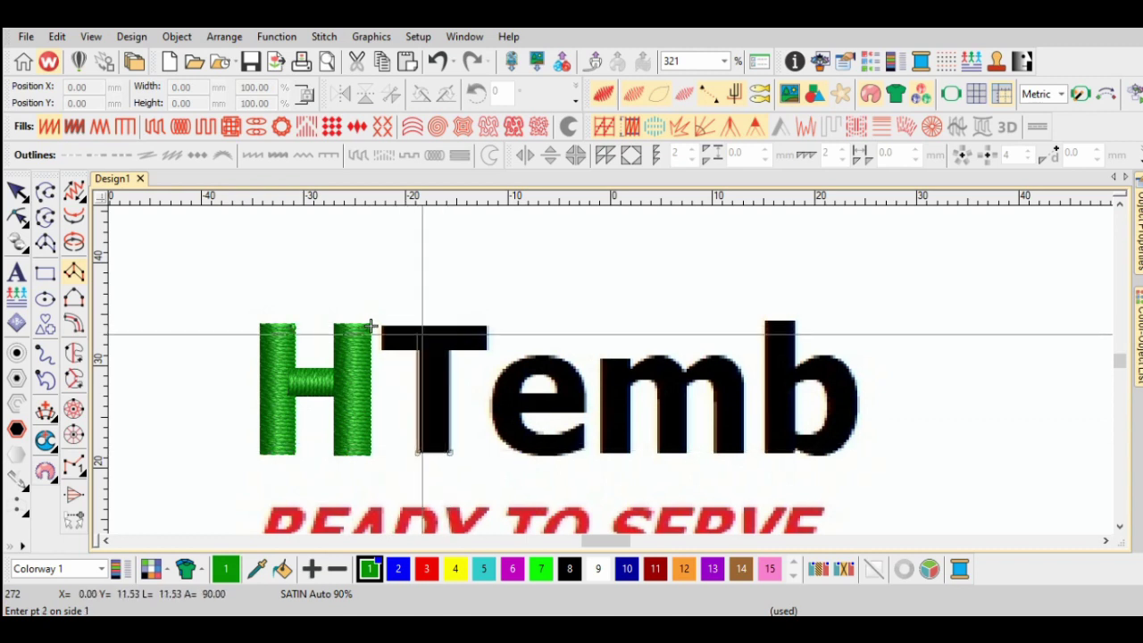
pyautogui.click(420, 342)
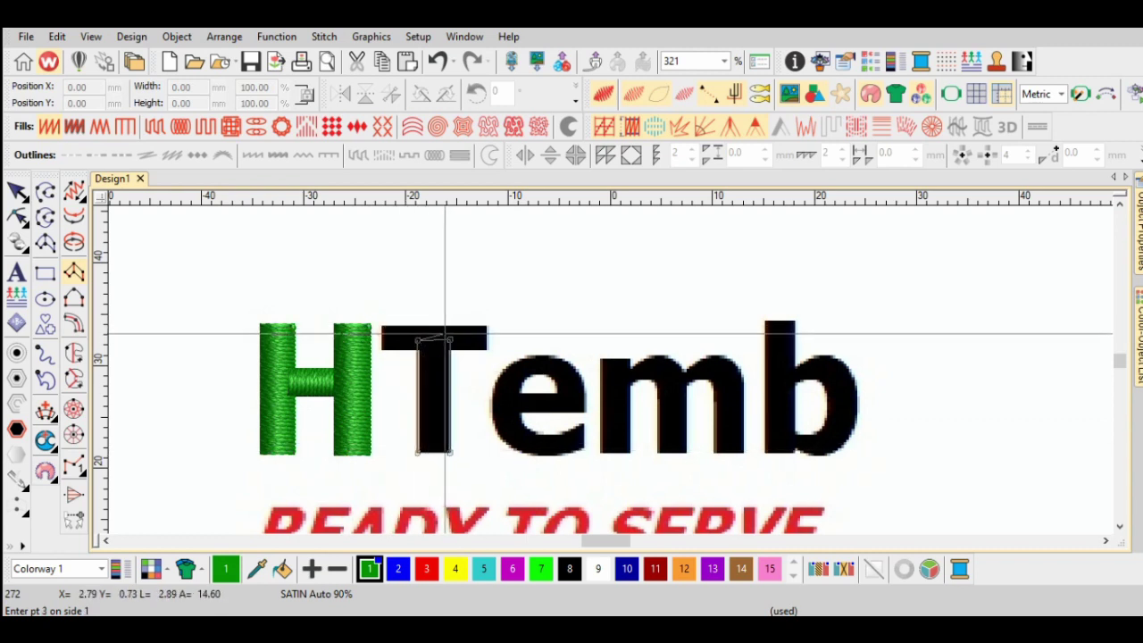
pyautogui.press('Return')
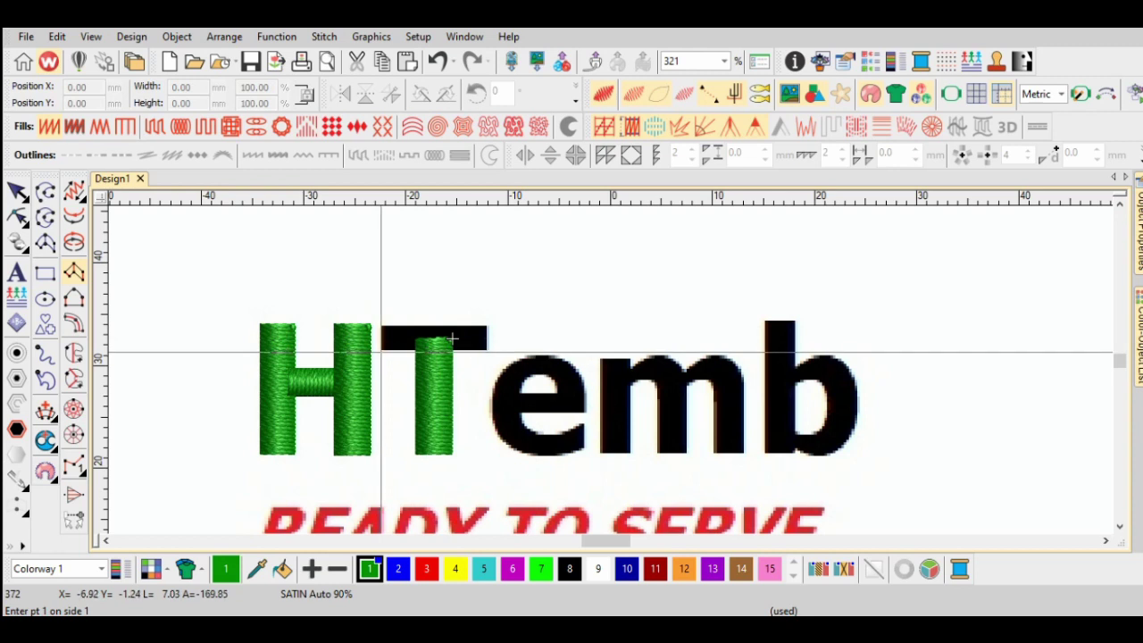
# Trace the T's top bar as a horizontal satin column about 10.5 mm long and 2.7 mm high, overlapping the stem
pyautogui.click(383, 350)
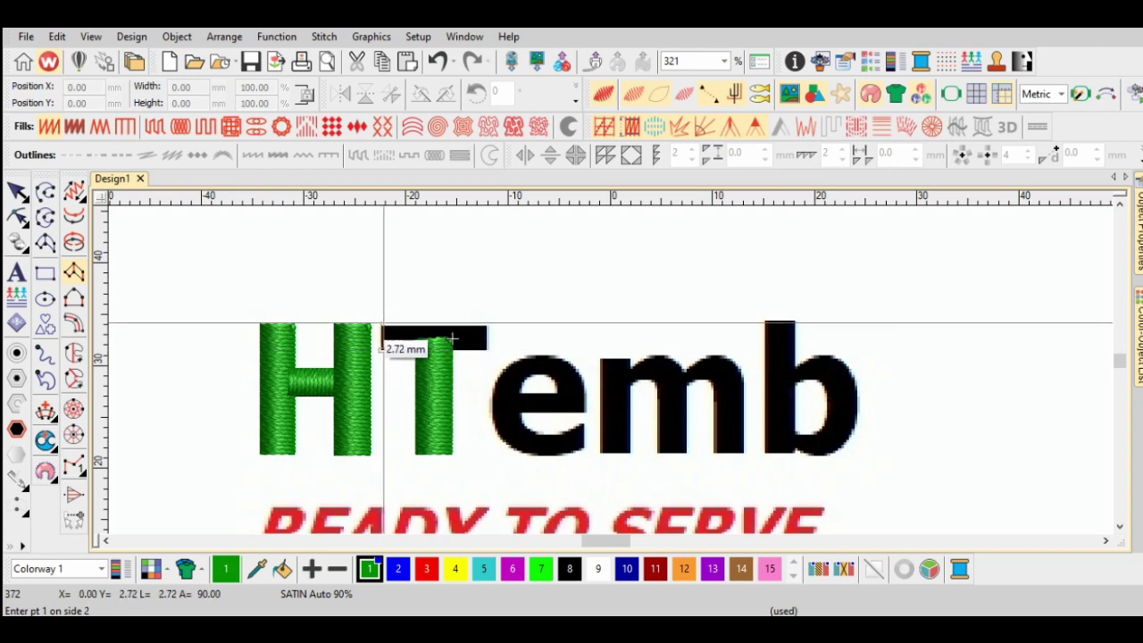
pyautogui.click(384, 322)
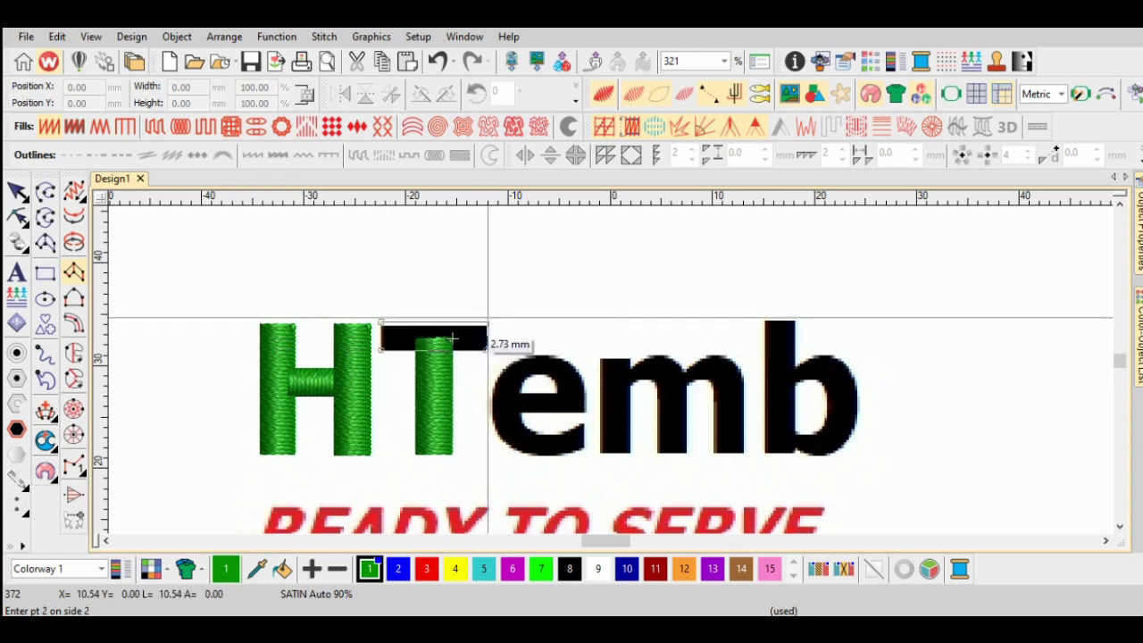
pyautogui.click(486, 319)
pyautogui.press('Return')
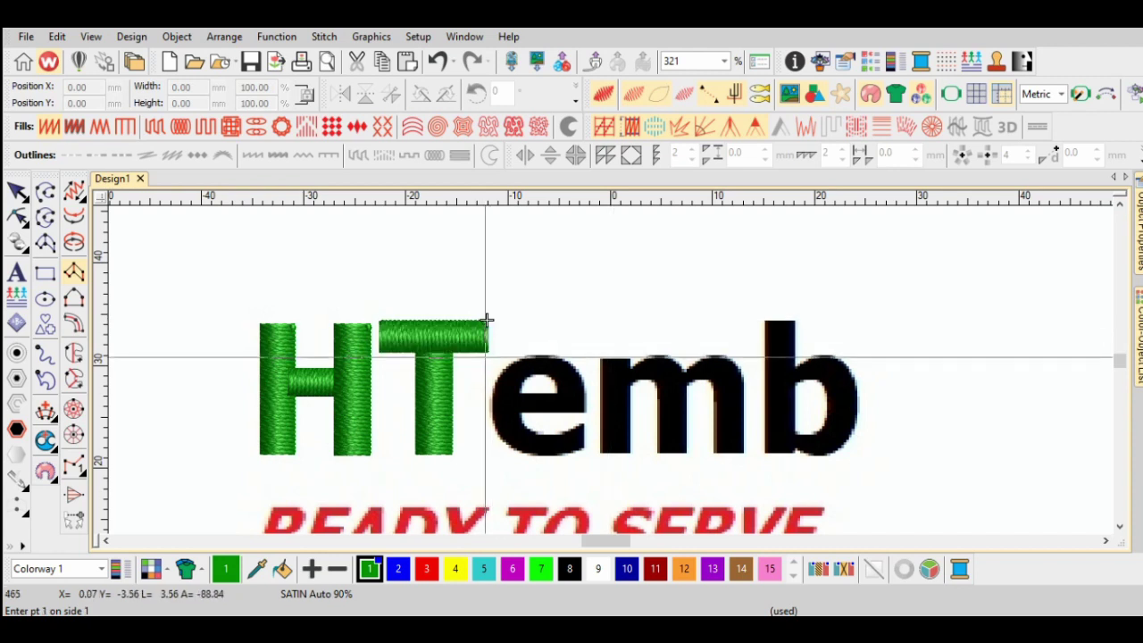
# Start the e's satin column with two point pairs along its crossbar, from inside the left curve to the right edge
pyautogui.scroll(1, 486, 318)
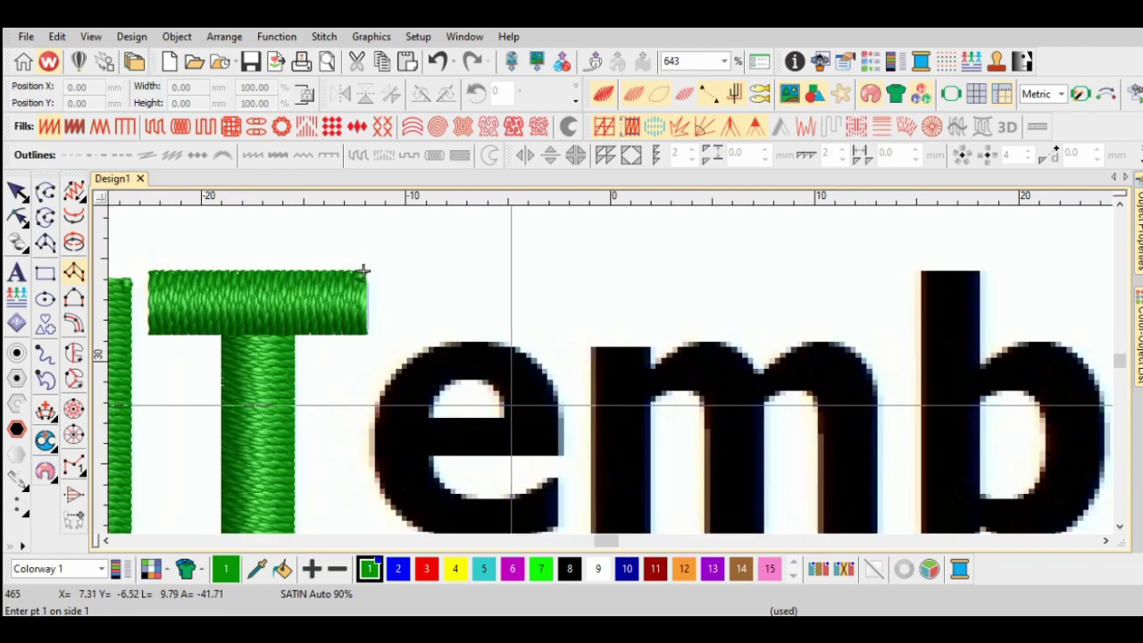
pyautogui.scroll(-1, 399, 429)
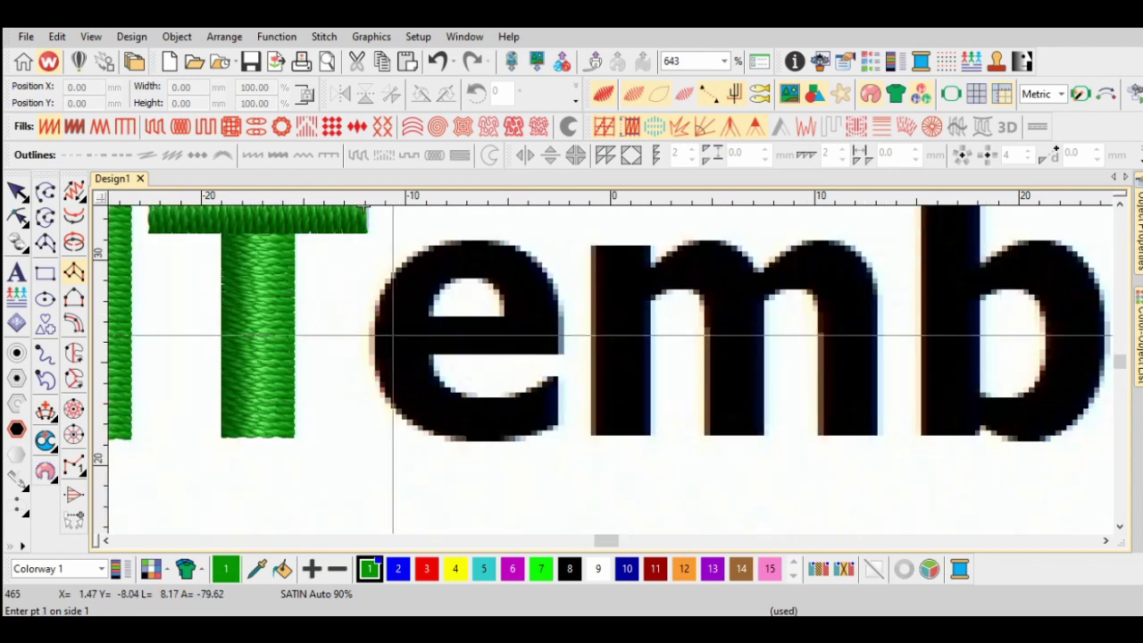
pyautogui.click(412, 314)
pyautogui.click(412, 355)
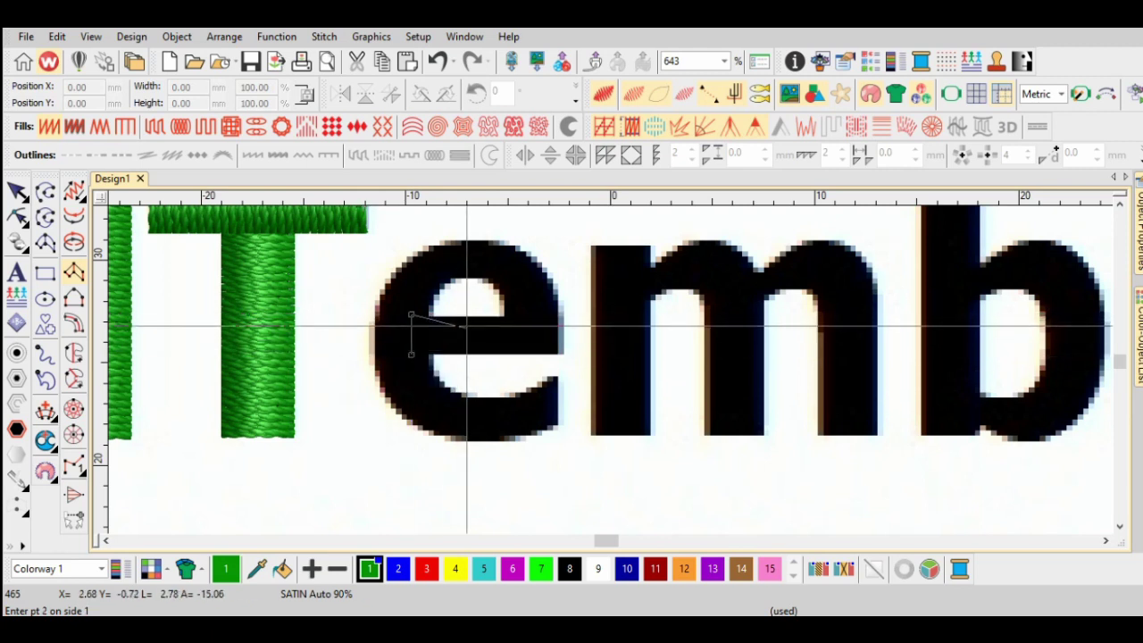
pyautogui.click(503, 315)
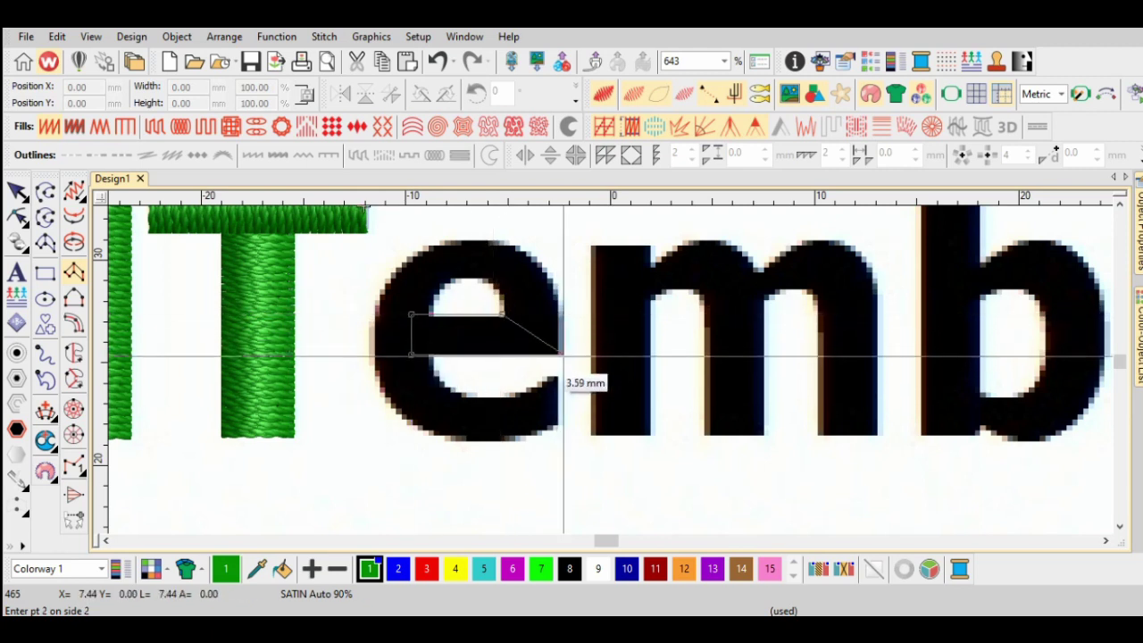
pyautogui.click(561, 355)
# Continue the e's column with curved point pairs over the top, around the left side and along the bottom to its open end, and generate the stitches
pyautogui.click(497, 290)
pyautogui.click(540, 264)
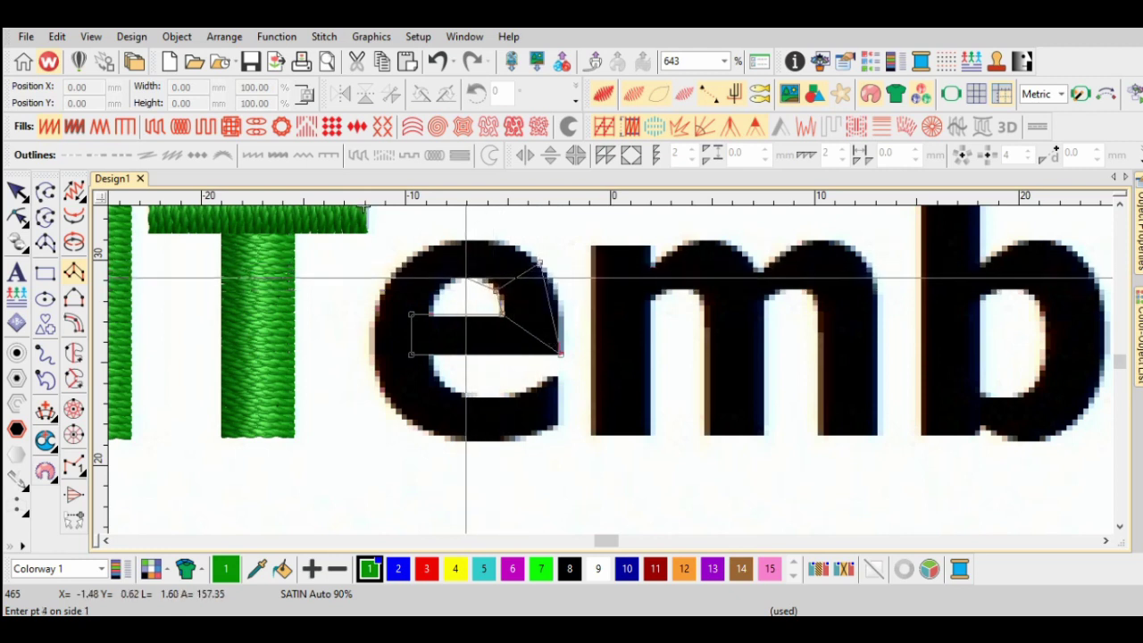
pyautogui.click(466, 242)
pyautogui.rightClick(433, 306)
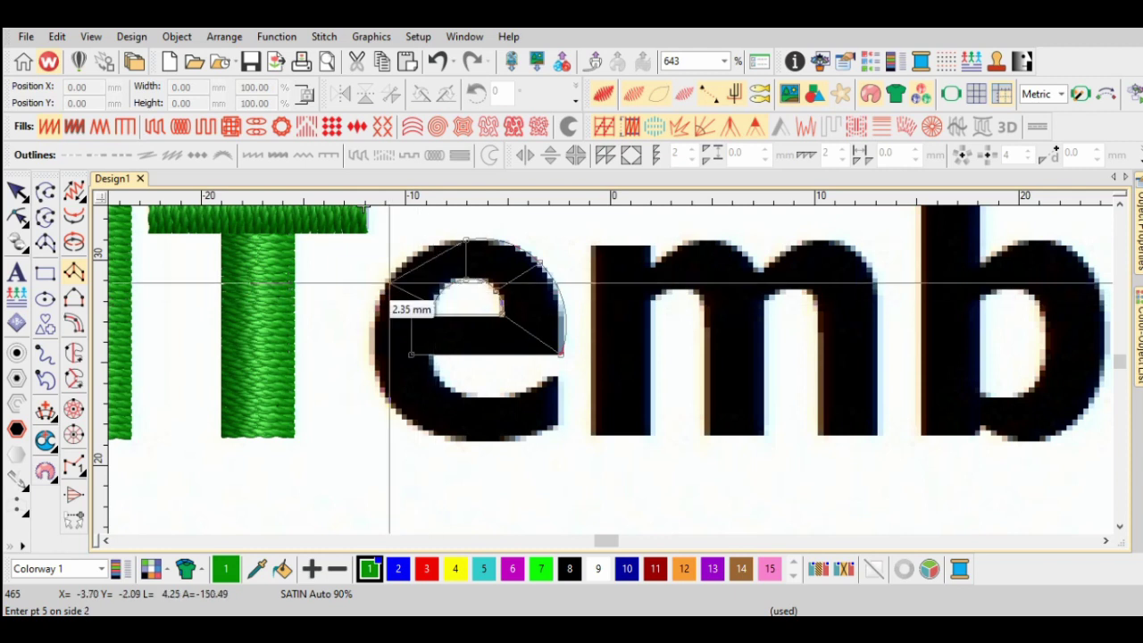
pyautogui.rightClick(385, 282)
pyautogui.click(434, 375)
pyautogui.click(382, 393)
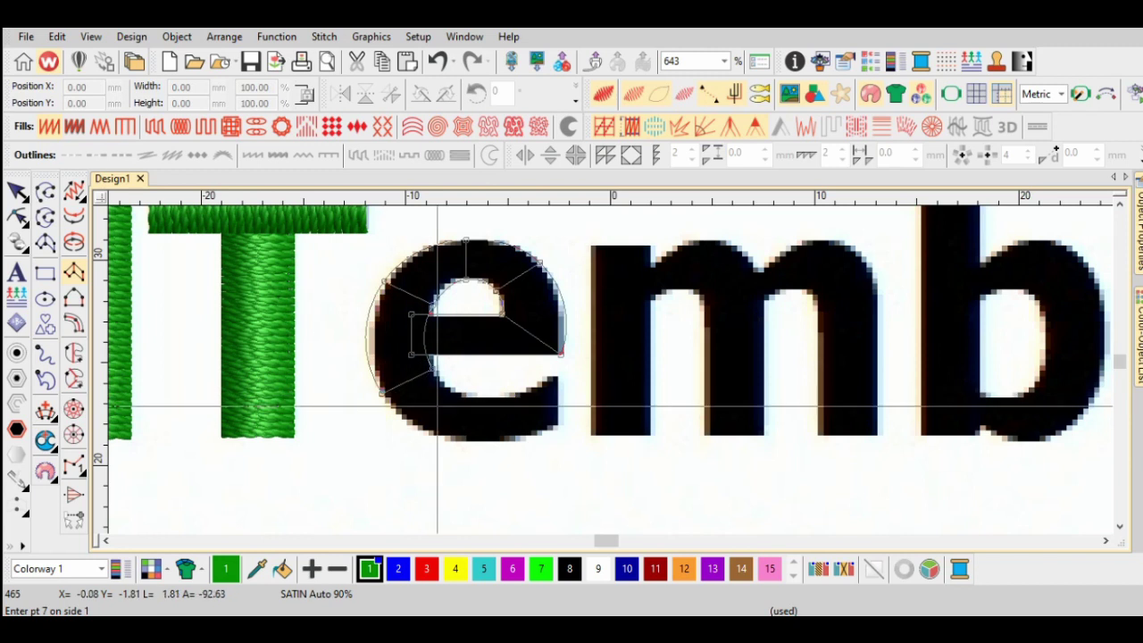
pyautogui.click(485, 399)
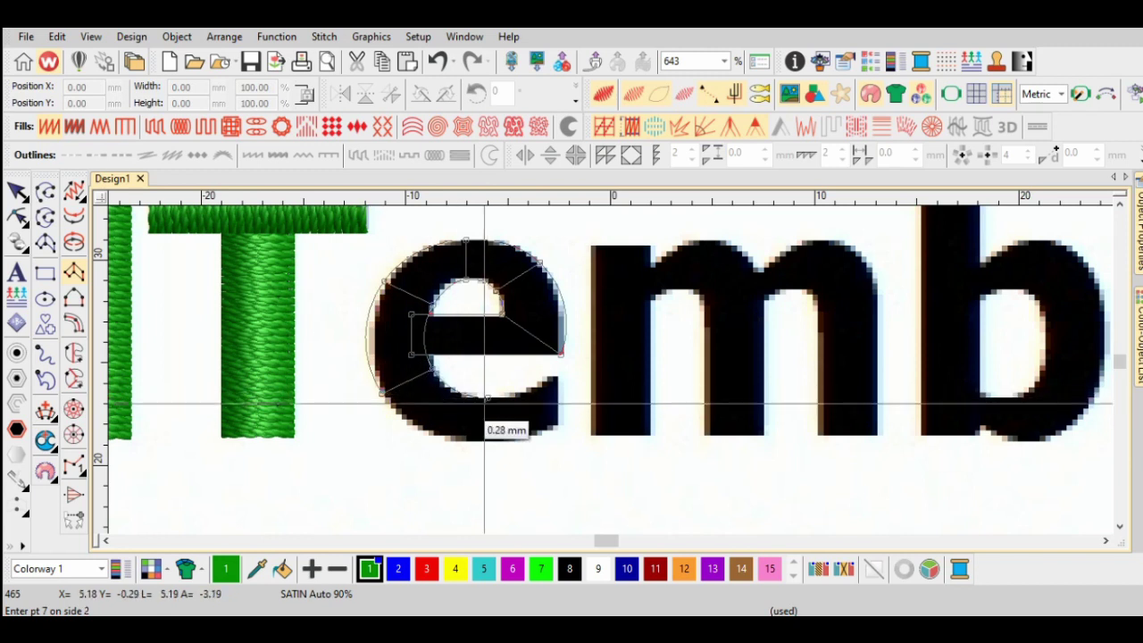
pyautogui.click(485, 444)
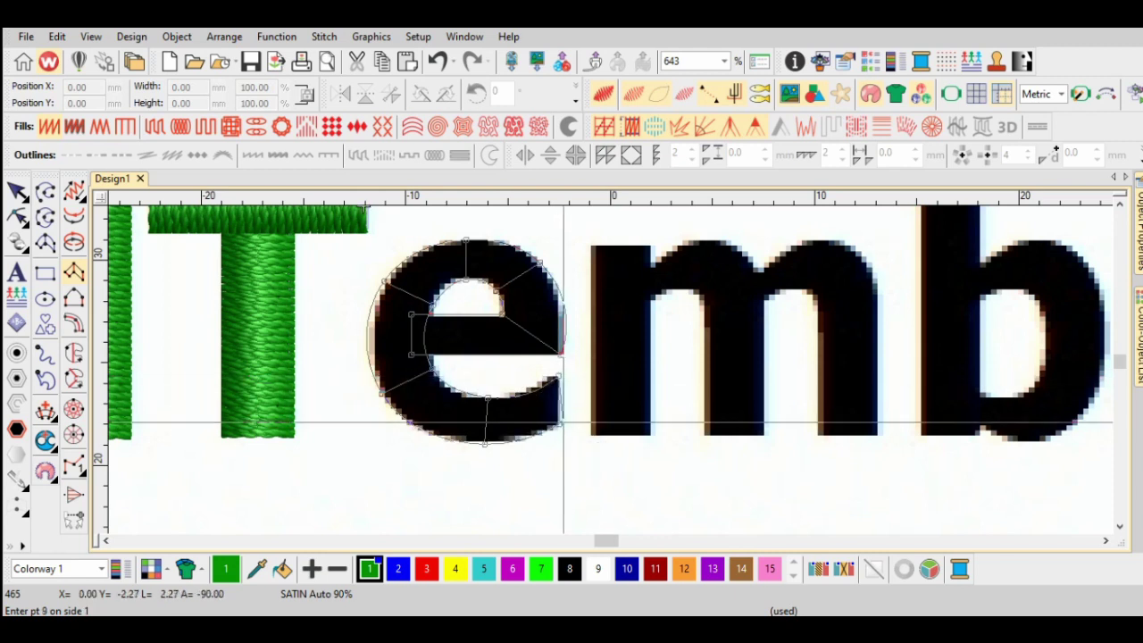
pyautogui.press('Return')
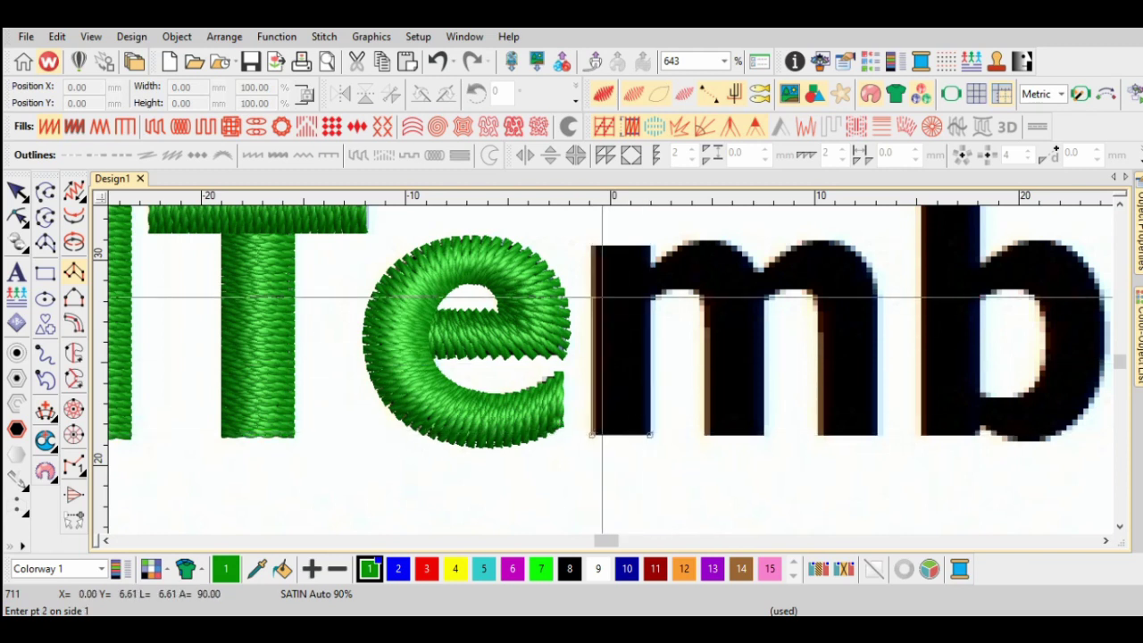
# Trace the m's left stem as a satin about 9 mm tall, and its first arch with the middle stem as one curved column
pyautogui.click(591, 245)
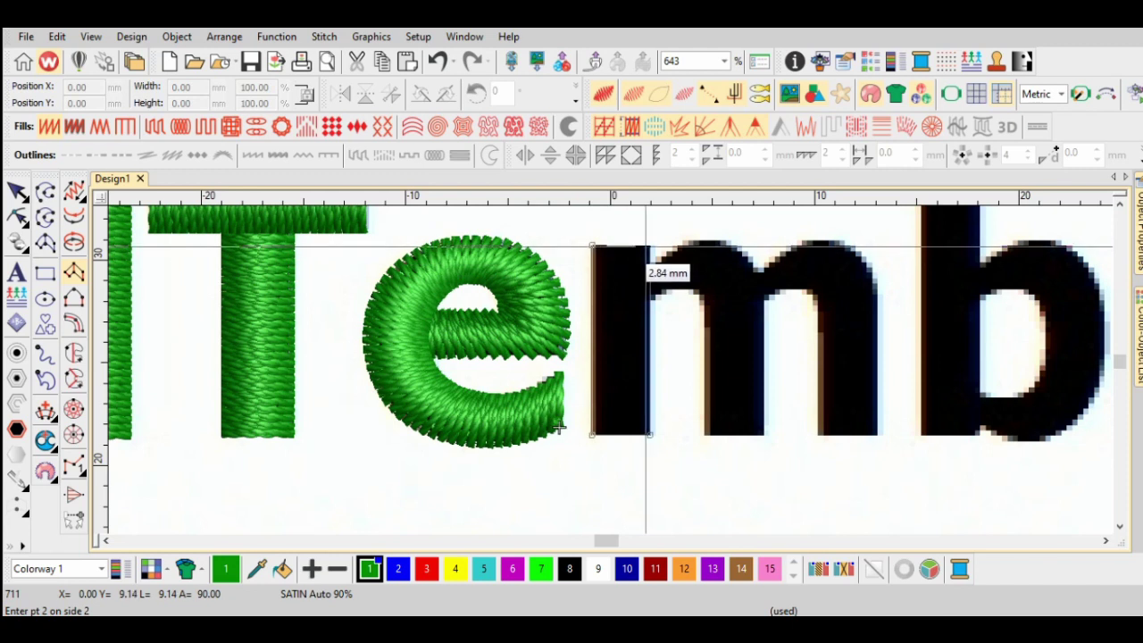
pyautogui.press('Return')
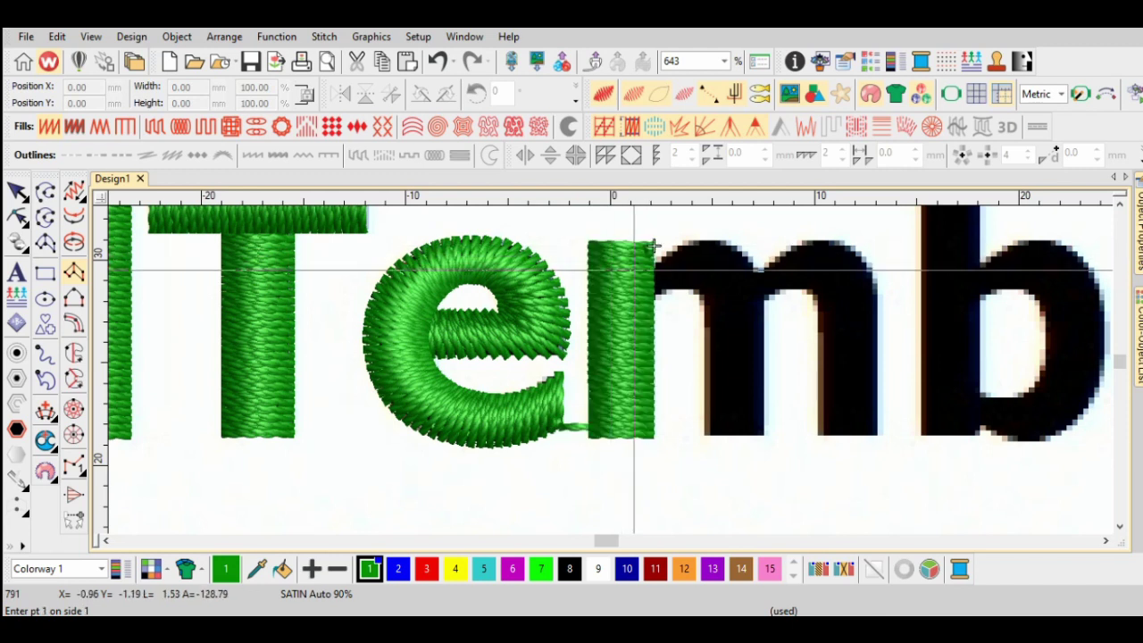
pyautogui.click(649, 307)
pyautogui.click(706, 240)
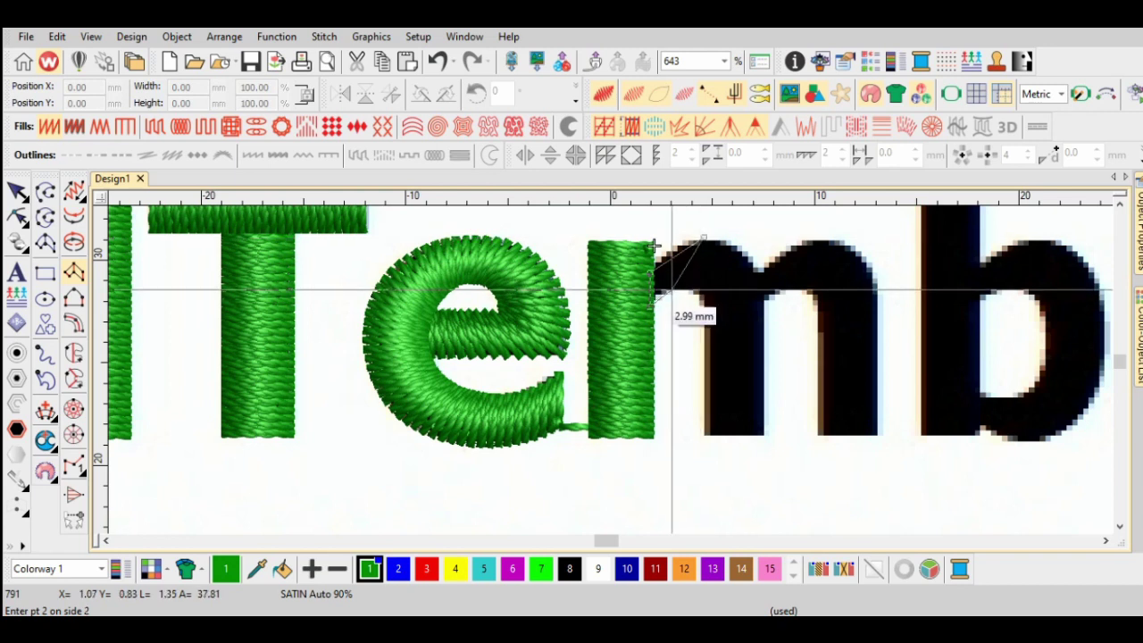
pyautogui.click(764, 296)
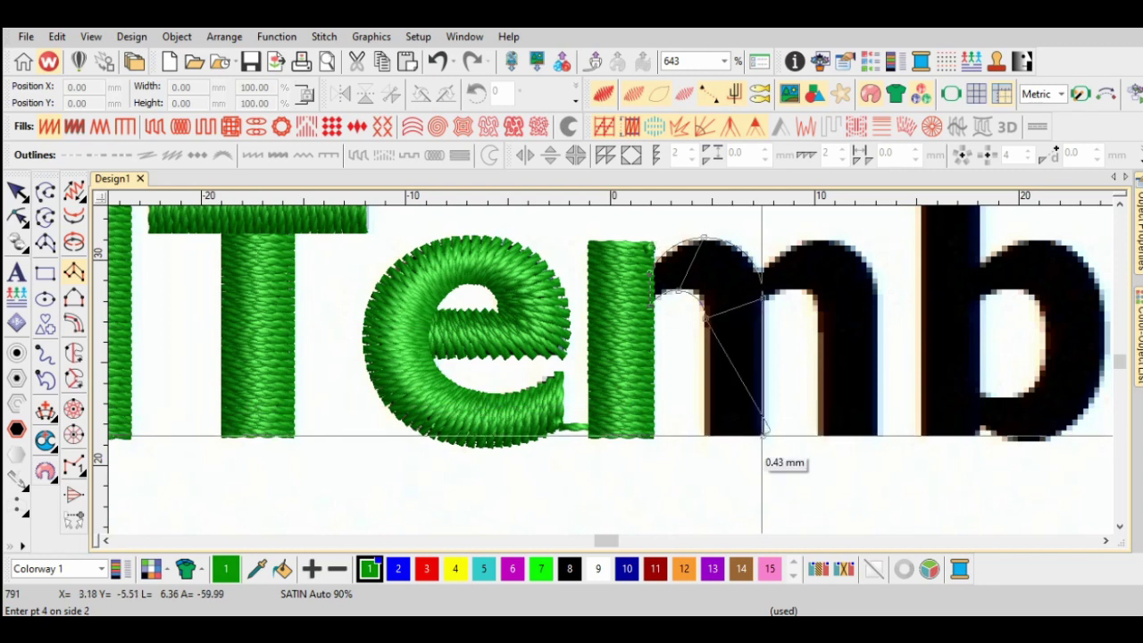
pyautogui.click(655, 247)
pyautogui.press('Return')
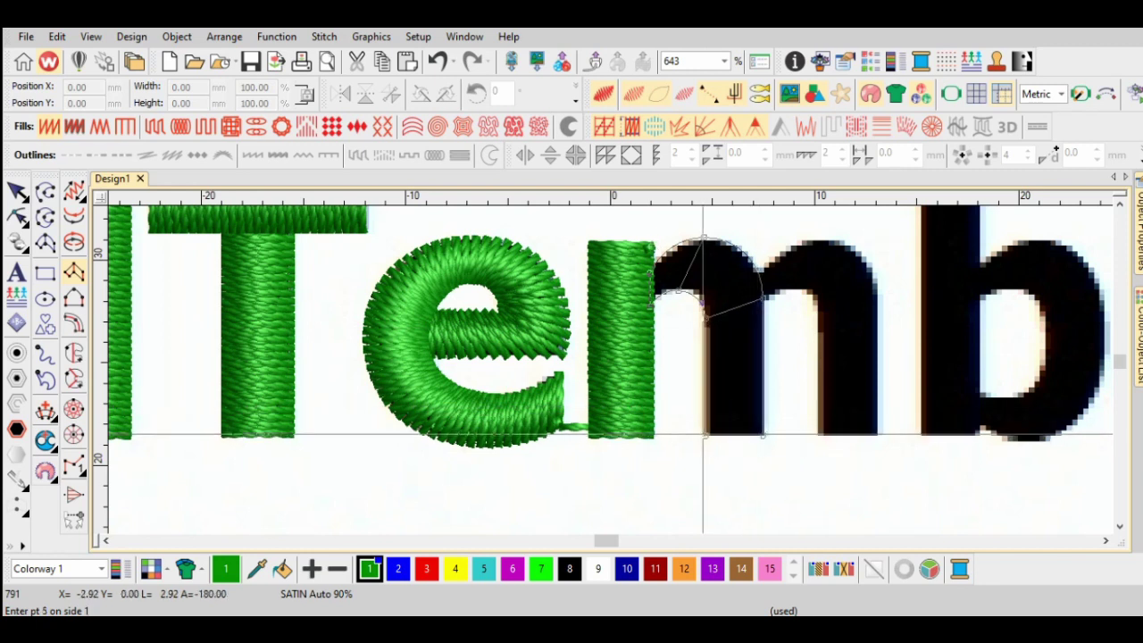
# Trace the m's second arch and right stem as one curved satin column from the middle stem down to the baseline
pyautogui.click(765, 277)
pyautogui.click(762, 302)
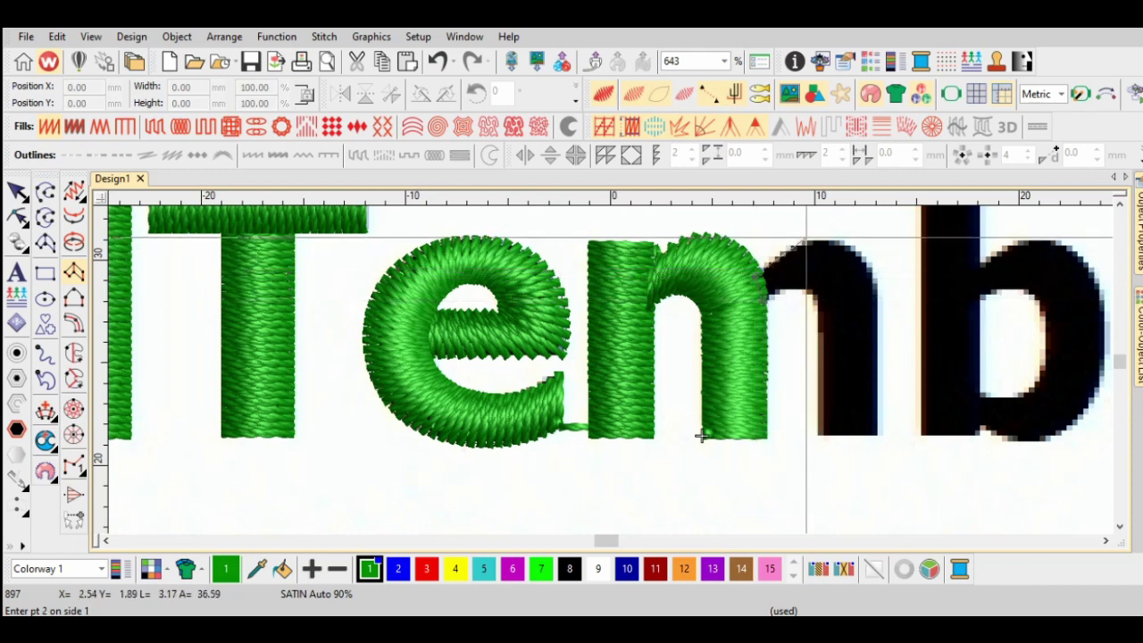
pyautogui.click(806, 240)
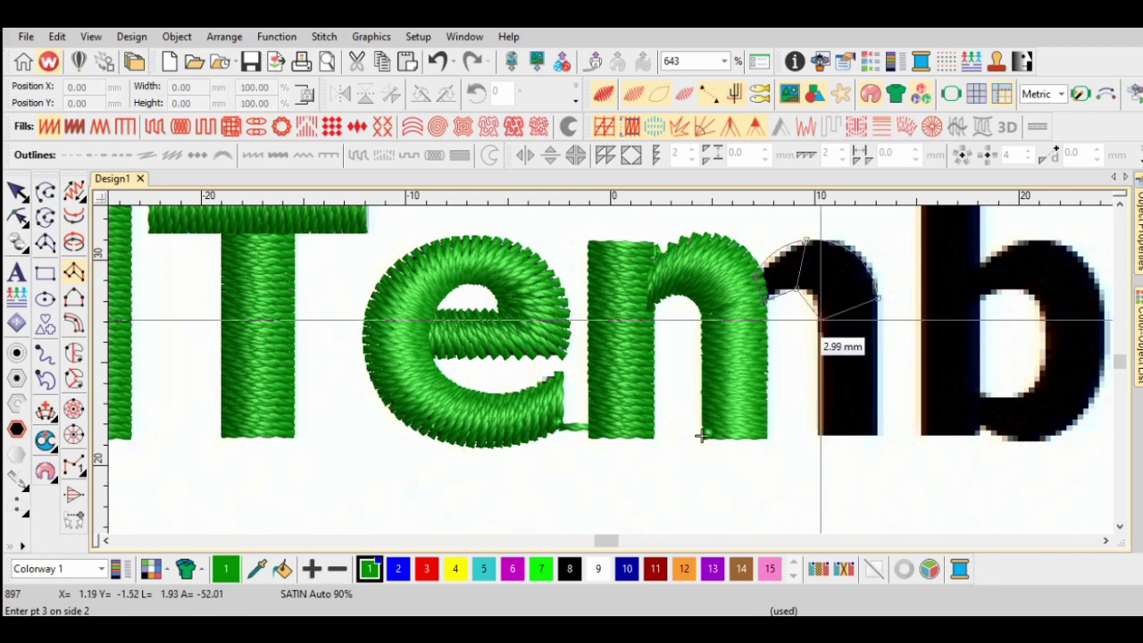
pyautogui.click(818, 320)
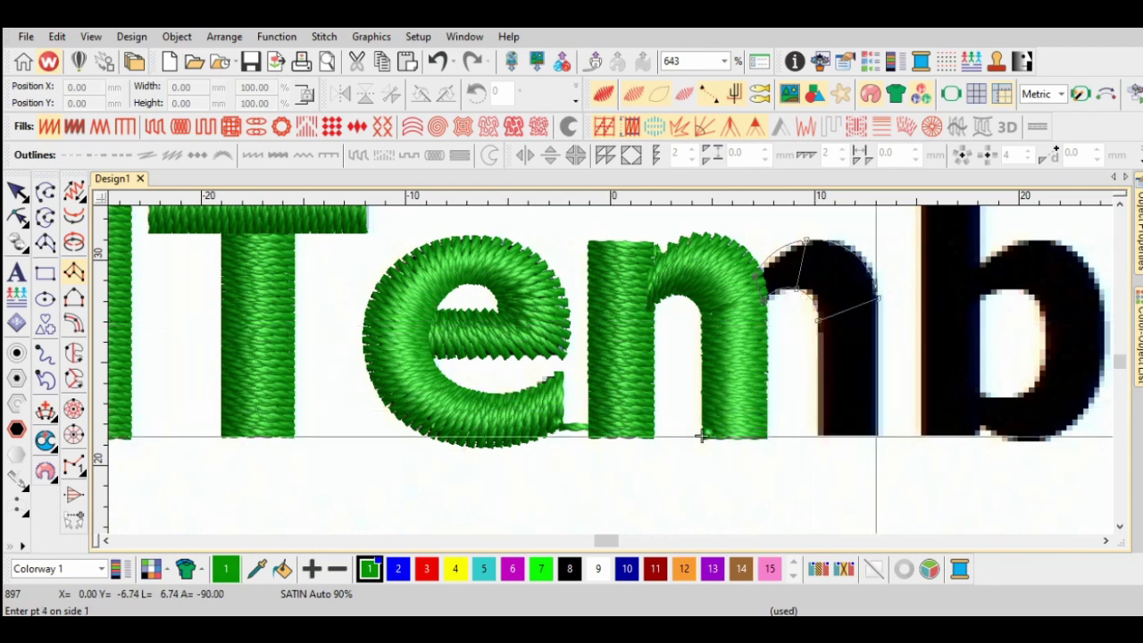
pyautogui.click(818, 437)
pyautogui.press('Return')
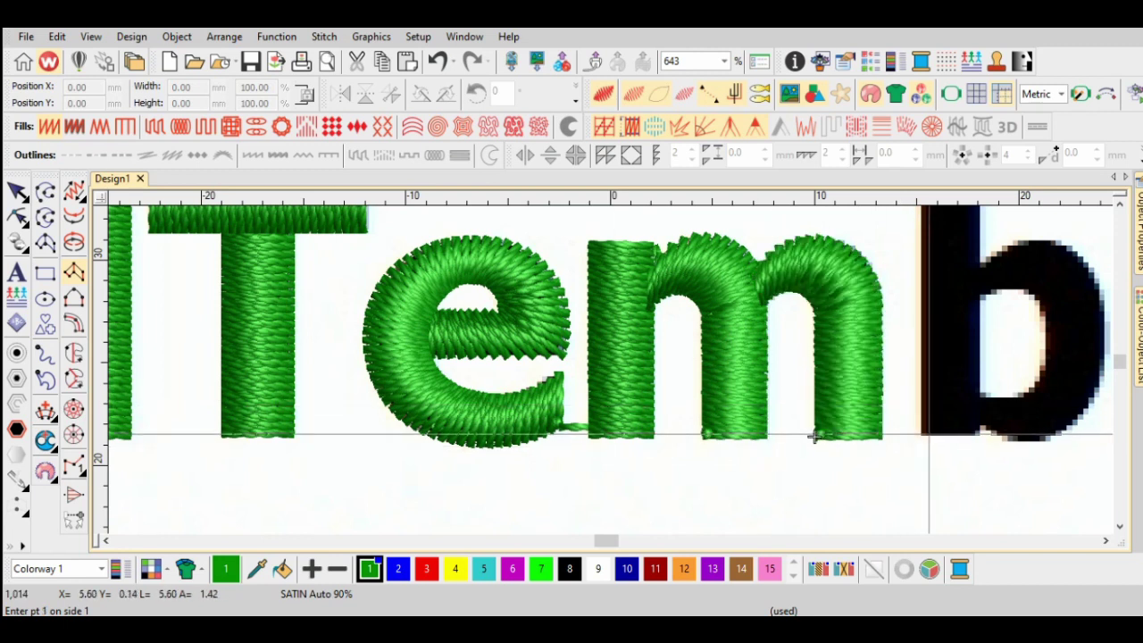
# Trace the b's bowl as one curved satin column of point pairs, with both ends overlapping into the stem area
pyautogui.scroll(1, 812, 530)
pyautogui.click(966, 377)
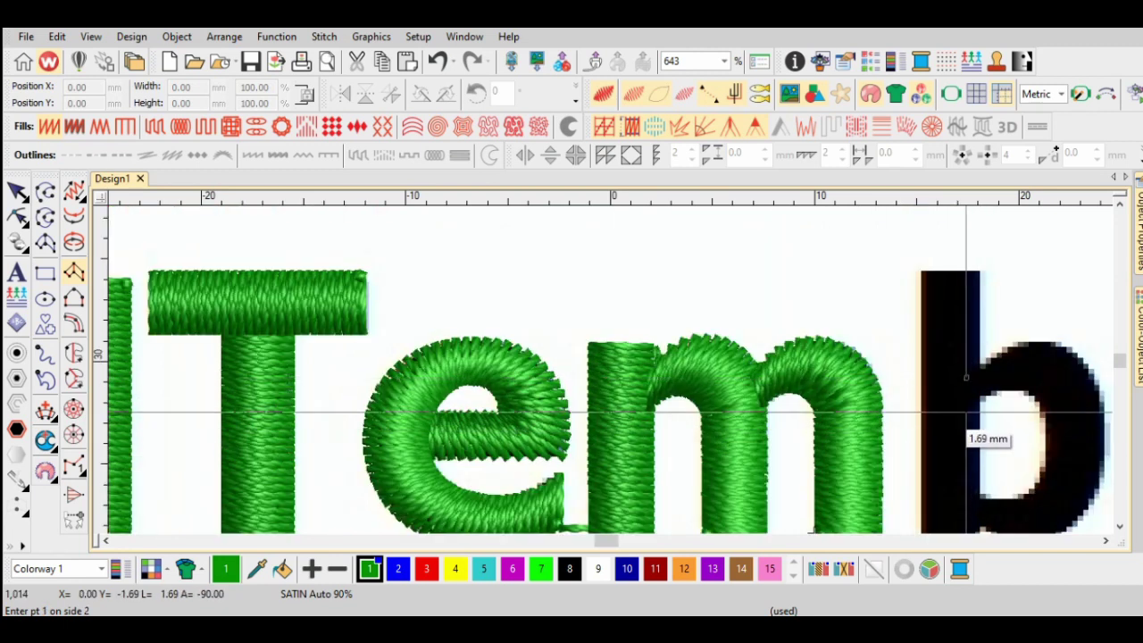
pyautogui.click(1022, 337)
pyautogui.click(1010, 392)
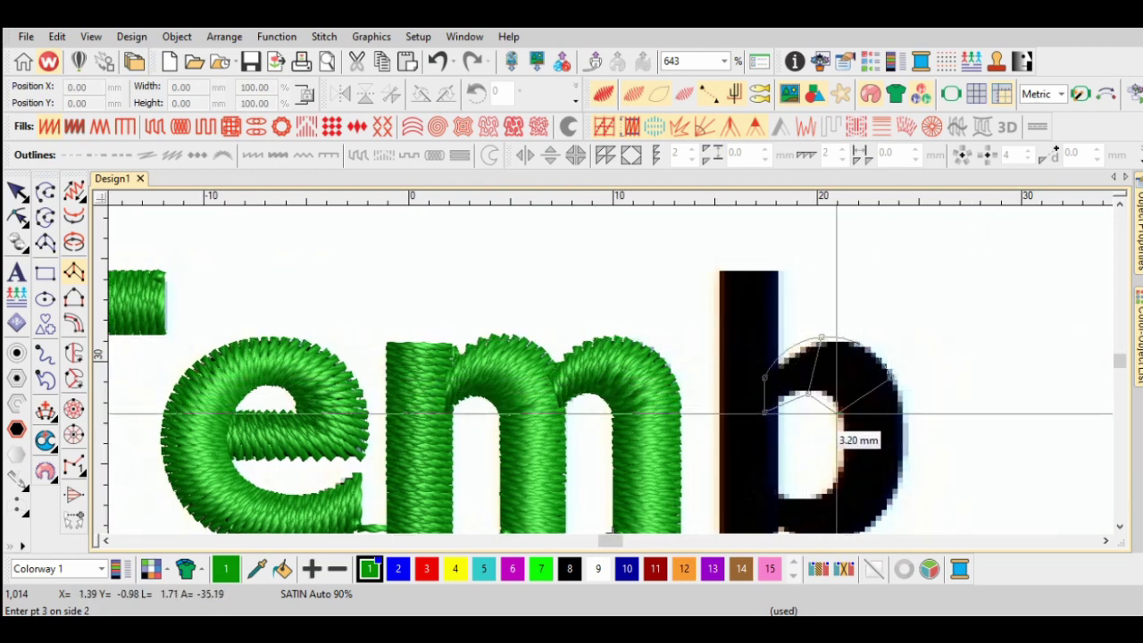
pyautogui.click(879, 478)
pyautogui.click(904, 340)
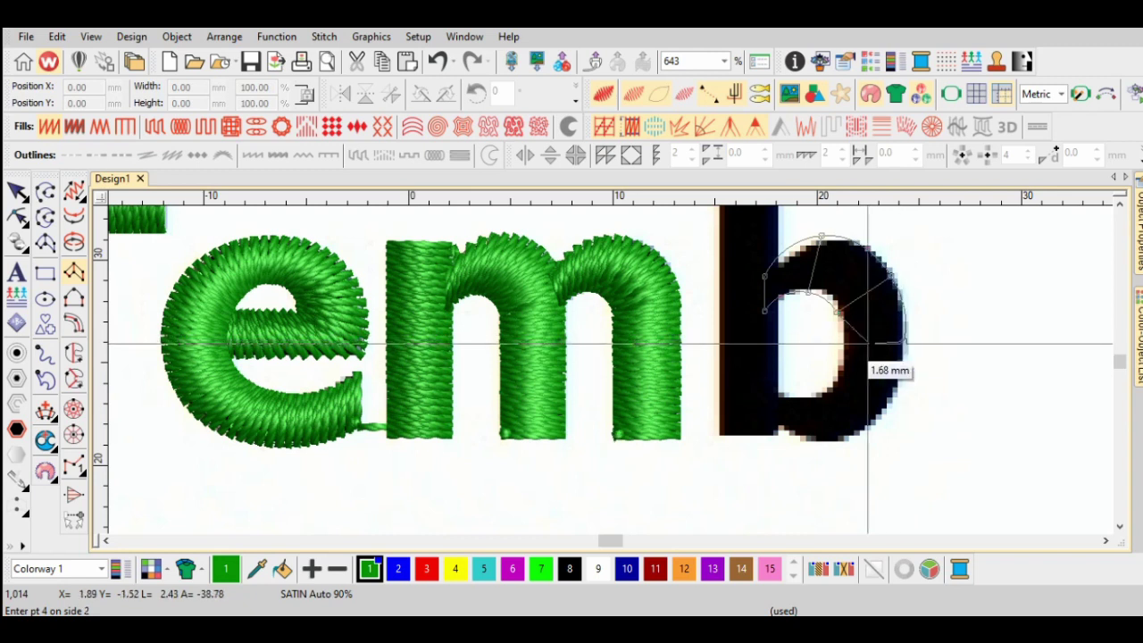
pyautogui.click(843, 342)
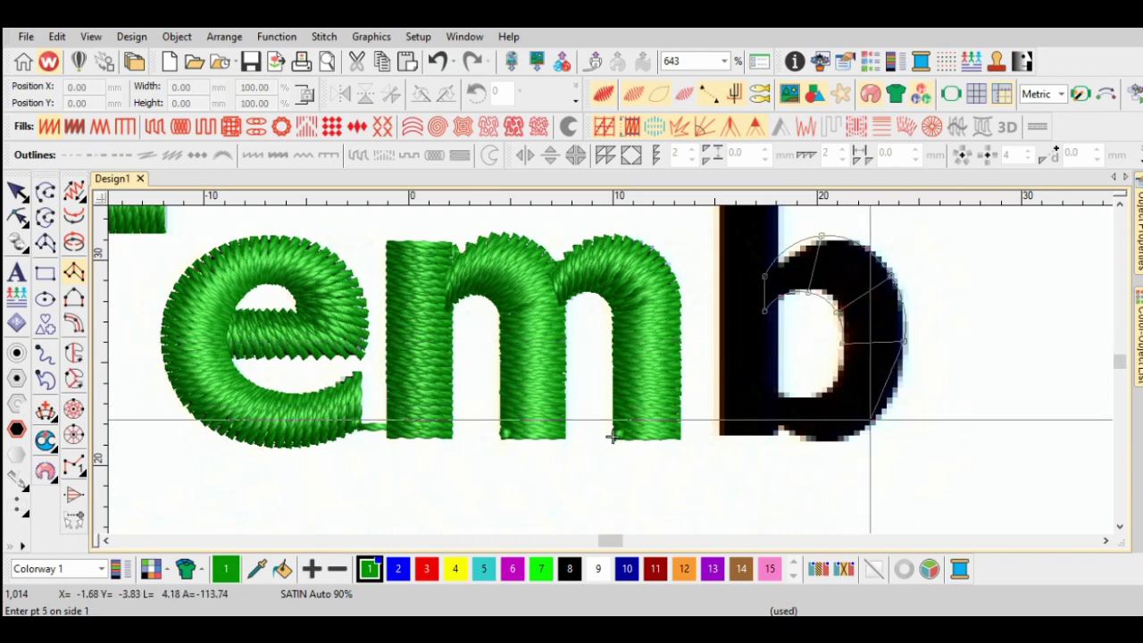
pyautogui.click(868, 425)
pyautogui.click(835, 380)
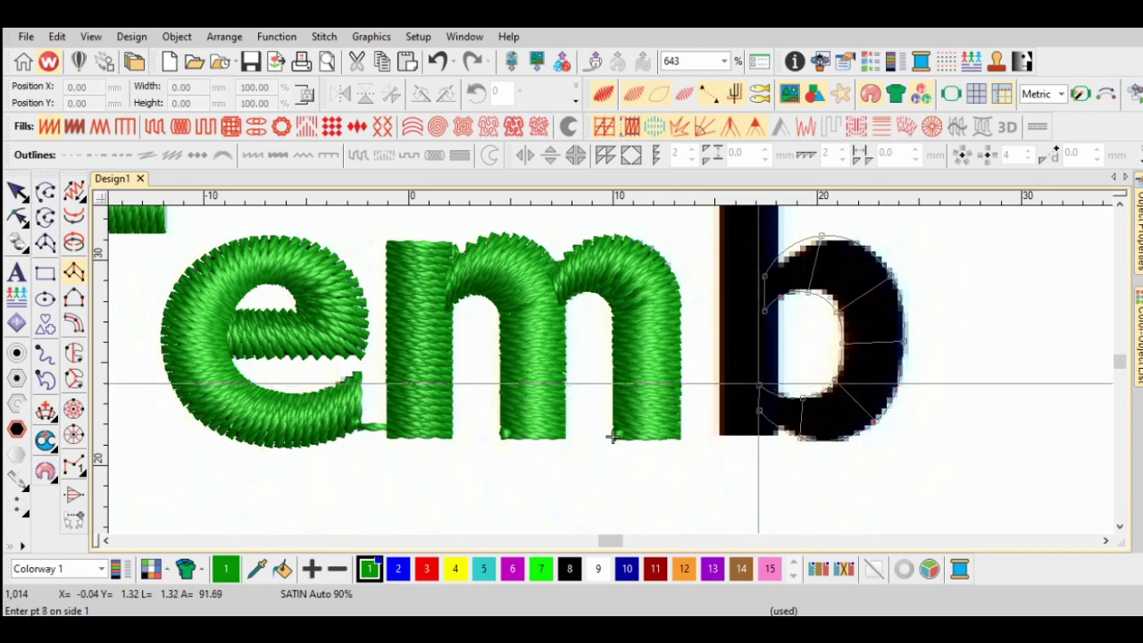
pyautogui.press('Return')
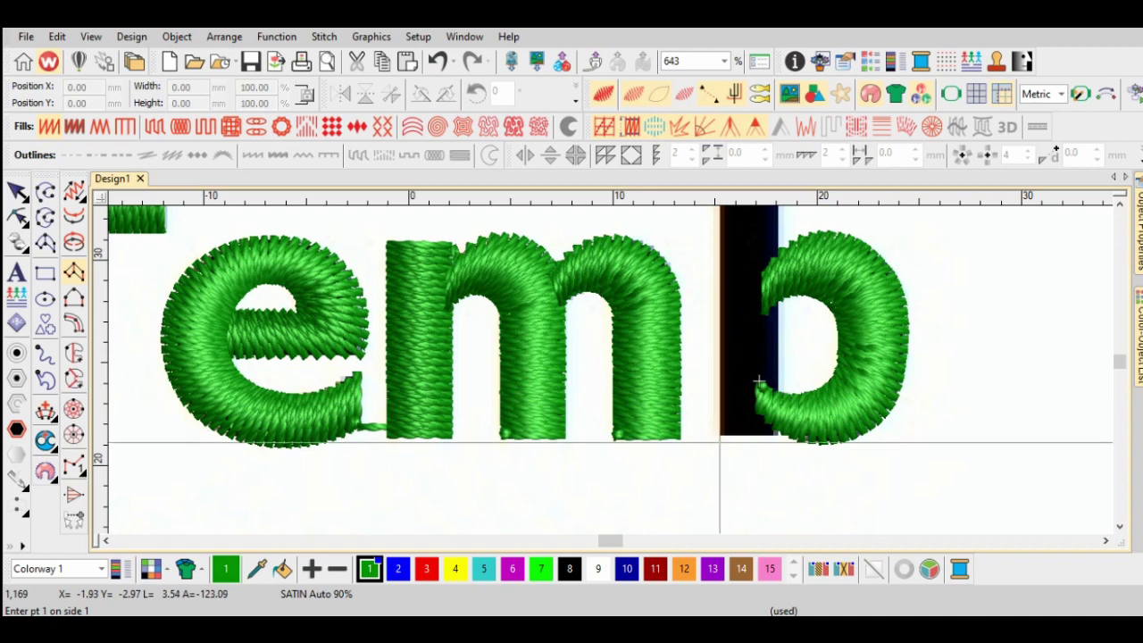
# Trace the b's stem as a straight satin column about 13 mm tall, covering the ends of the bowl
pyautogui.click(758, 436)
pyautogui.click(775, 435)
pyautogui.scroll(3, 768, 429)
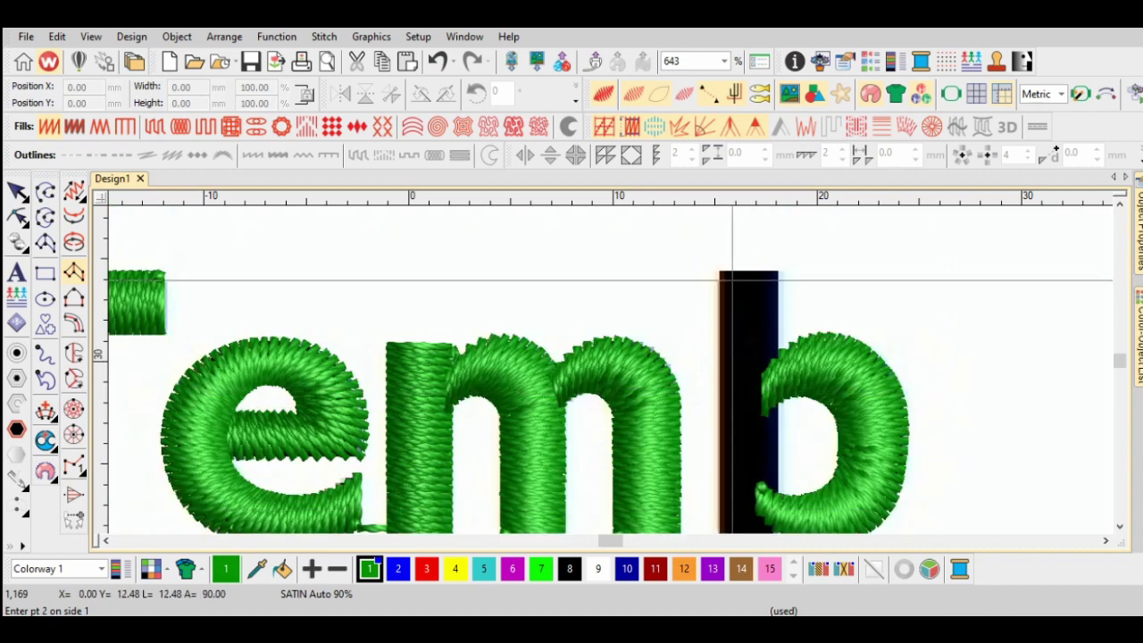
pyautogui.click(758, 482)
pyautogui.click(775, 268)
pyautogui.press('Return')
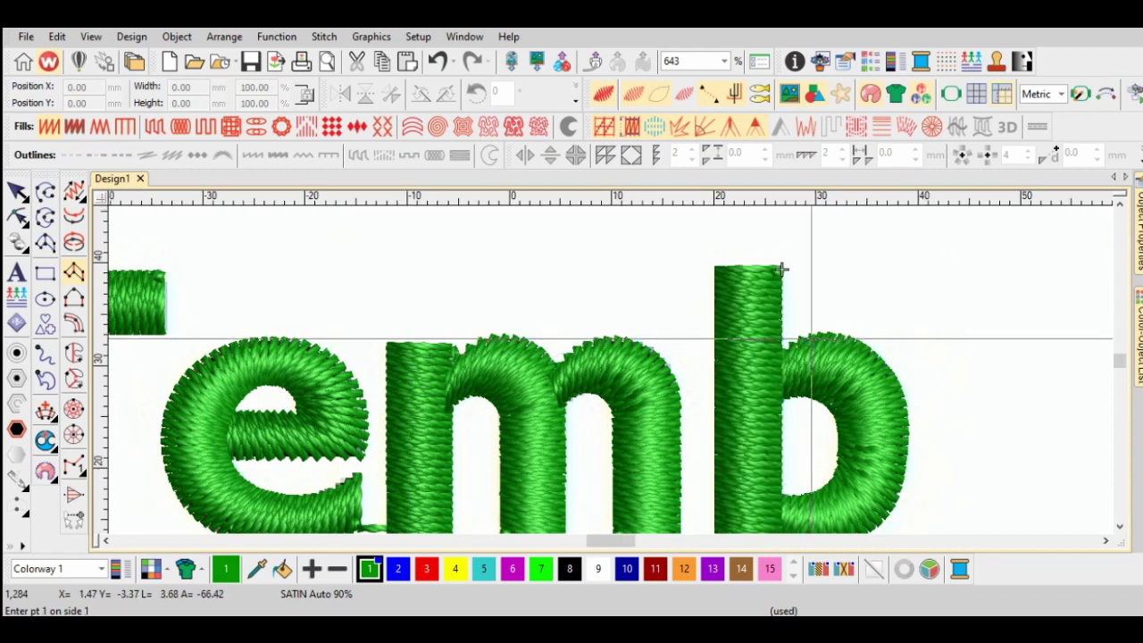
# Examine the stitched HTemb letters and the READY TO SERVE line beneath them for shape and coverage
pyautogui.scroll(-1, 777, 267)
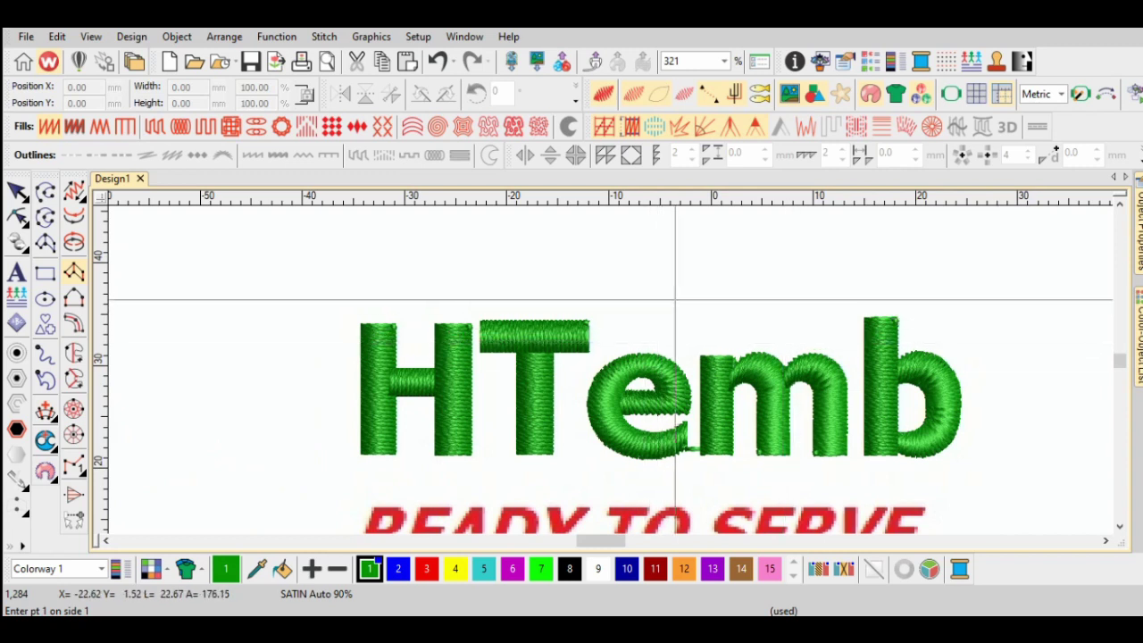
pyautogui.press('Down')
pyautogui.press('z')
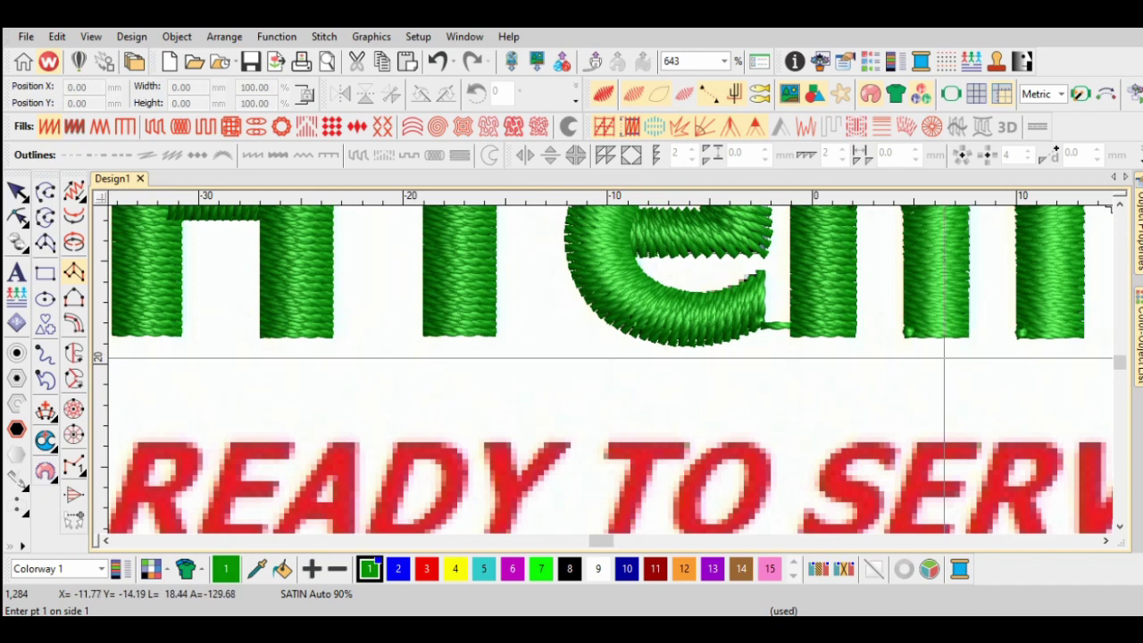
pyautogui.press('Right')
pyautogui.press('Right')
pyautogui.press('Up')
pyautogui.press('Up')
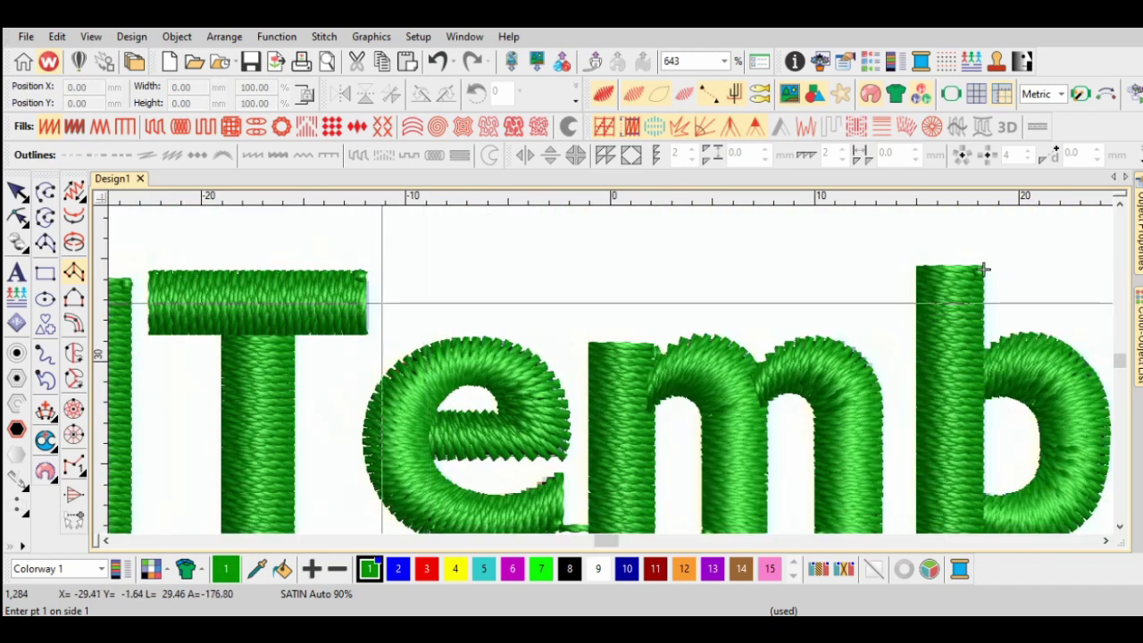
pyautogui.scroll(-1, 984, 268)
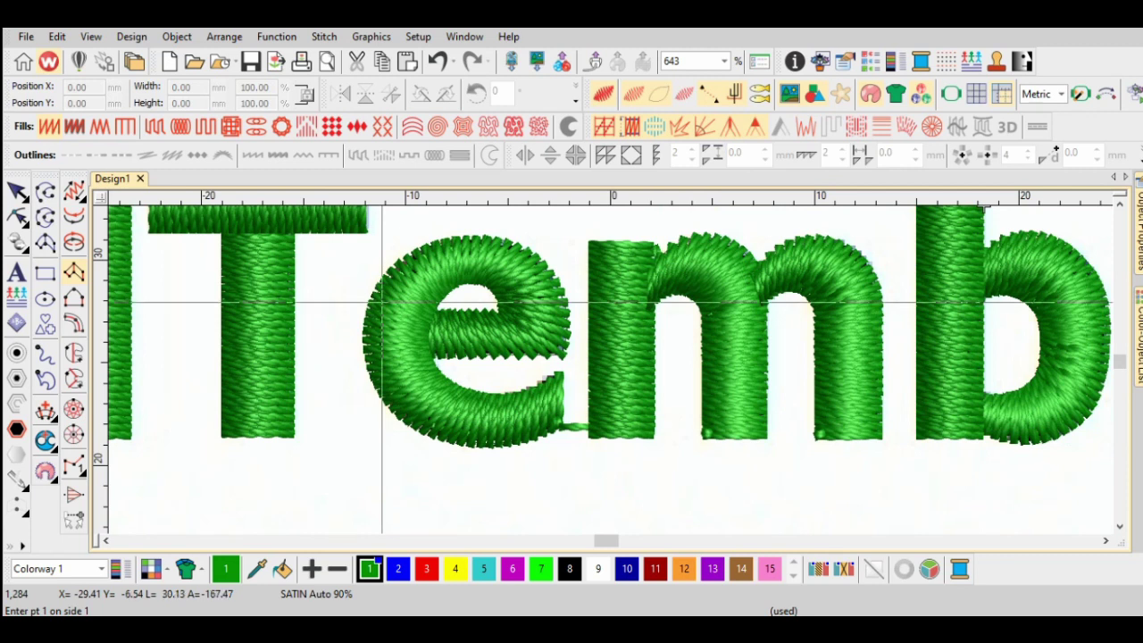
# Reshape the e's outer edge by adjusting its outline points at the lower left, bottom, upper left, top and upper right
pyautogui.click(529, 338)
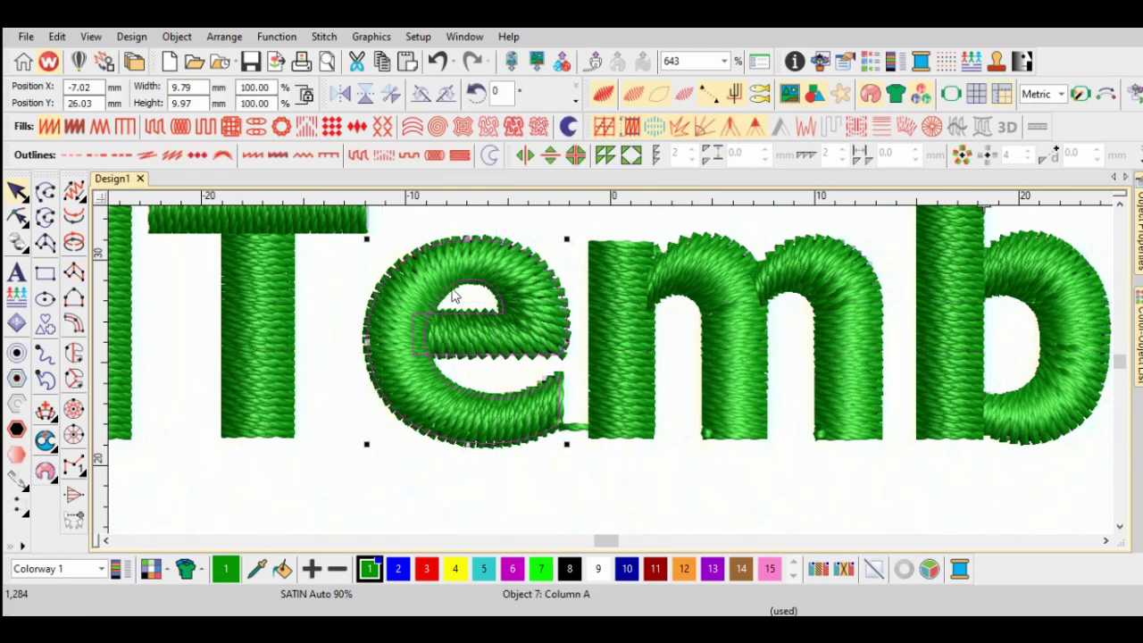
pyautogui.click(21, 218)
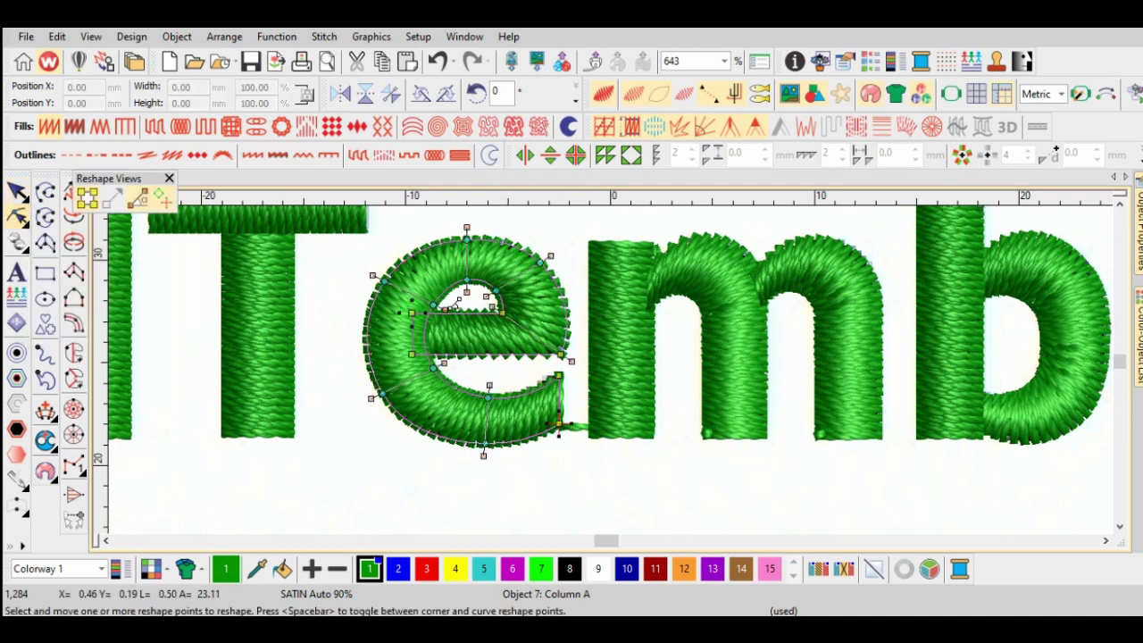
pyautogui.moveTo(383, 393); pyautogui.dragTo(381, 401)
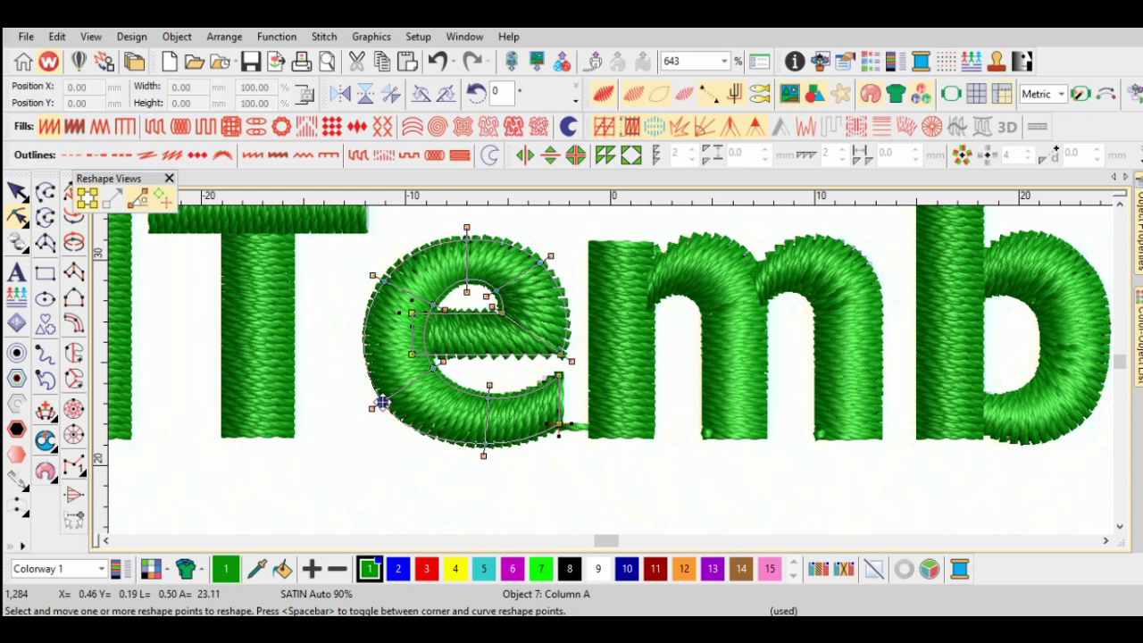
pyautogui.moveTo(484, 445); pyautogui.dragTo(479, 447)
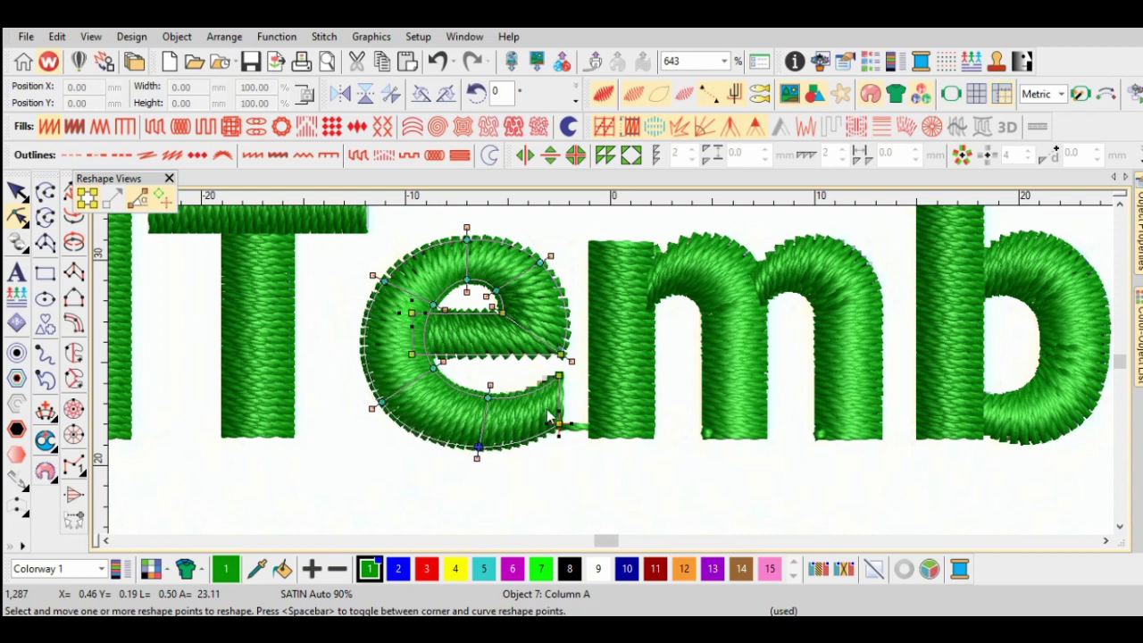
pyautogui.moveTo(383, 278); pyautogui.dragTo(388, 282)
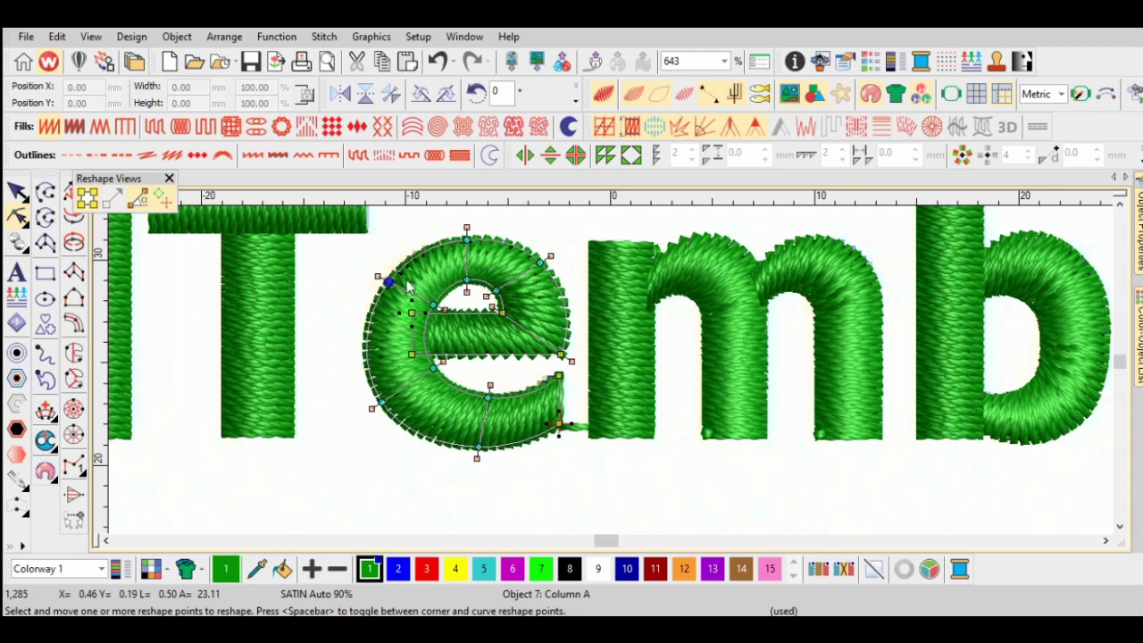
pyautogui.moveTo(466, 237); pyautogui.dragTo(466, 239)
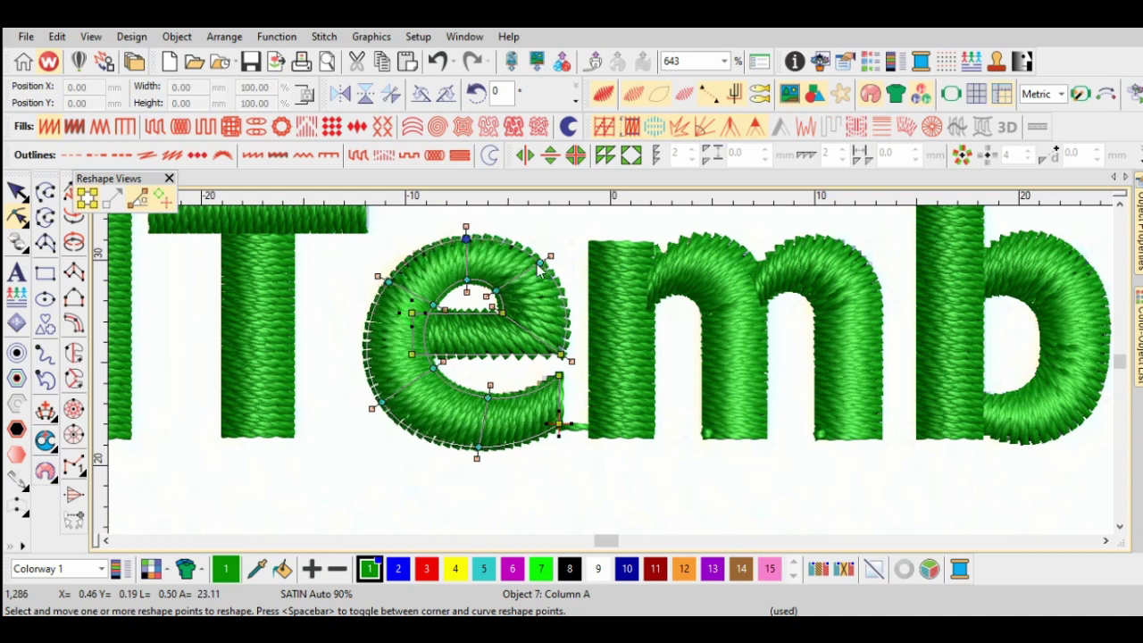
pyautogui.moveTo(543, 262); pyautogui.dragTo(546, 261)
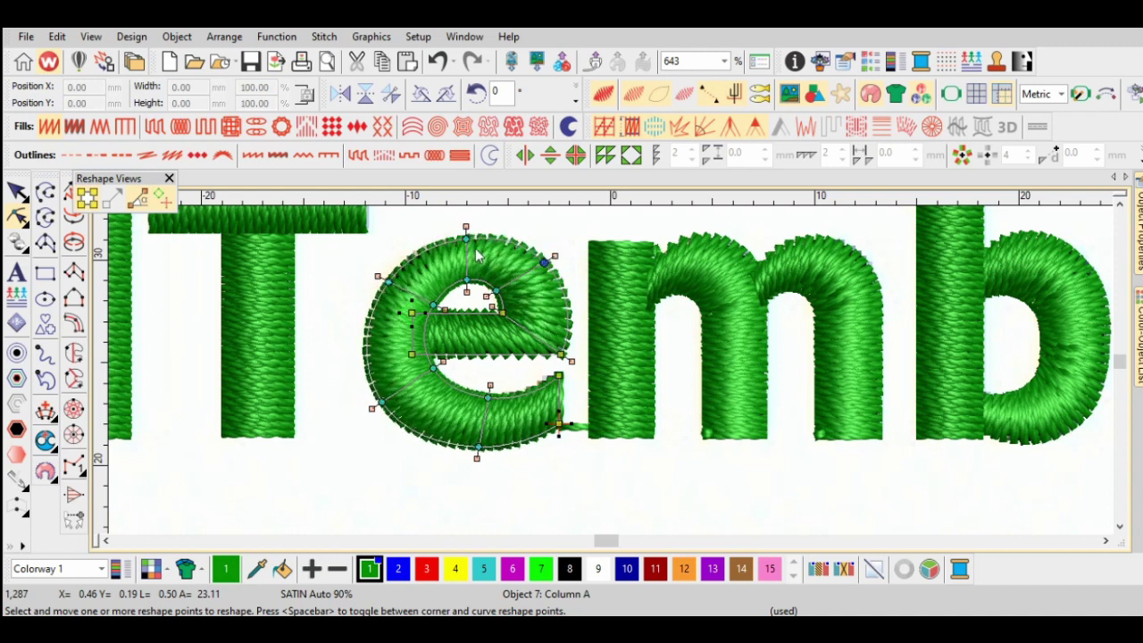
pyautogui.moveTo(465, 240); pyautogui.dragTo(467, 236)
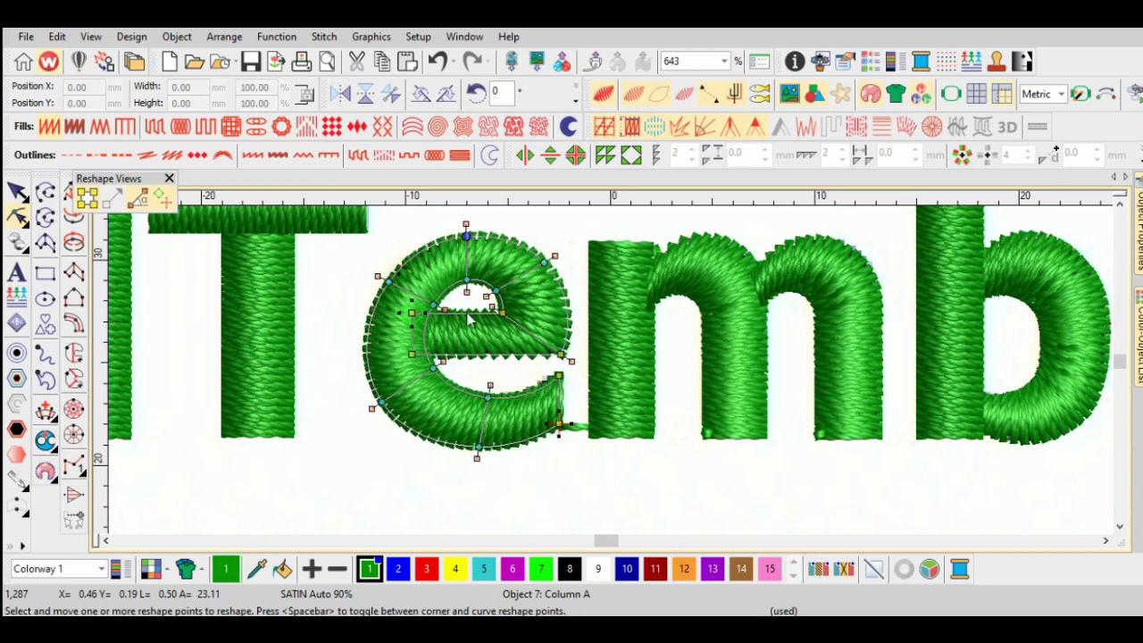
# Add a point pair on the e's lower-left curve and adjust it with the bottom outer point to round the edge
pyautogui.hscroll(-1, 487, 367)
pyautogui.rightClick(522, 433)
pyautogui.moveTo(520, 433); pyautogui.dragTo(522, 439)
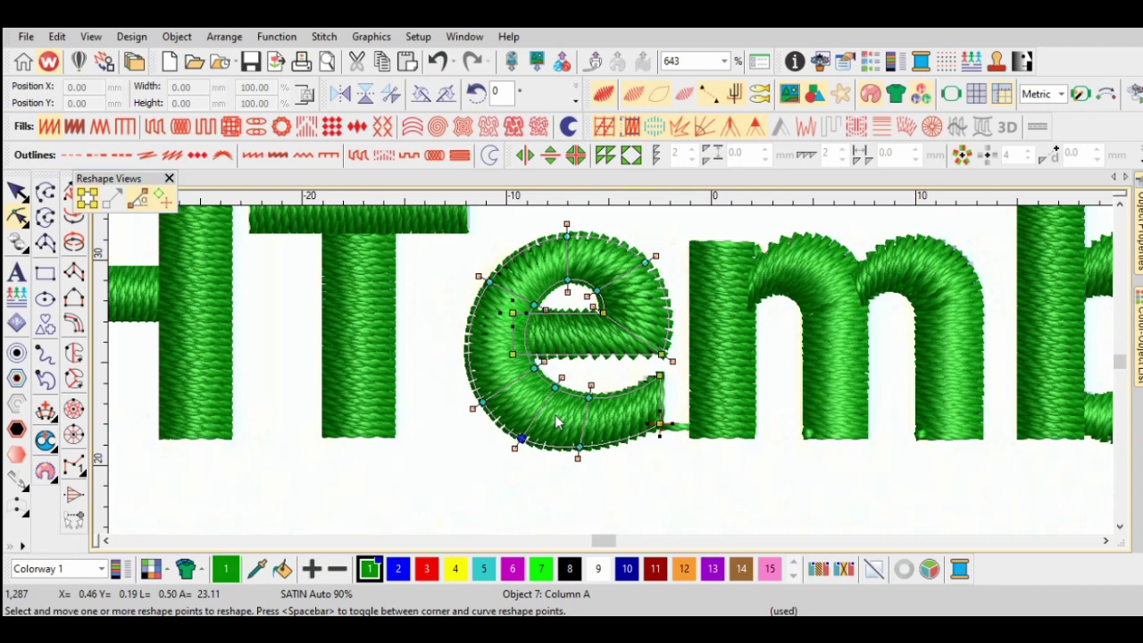
pyautogui.moveTo(556, 388); pyautogui.dragTo(557, 390)
pyautogui.moveTo(579, 447); pyautogui.dragTo(582, 451)
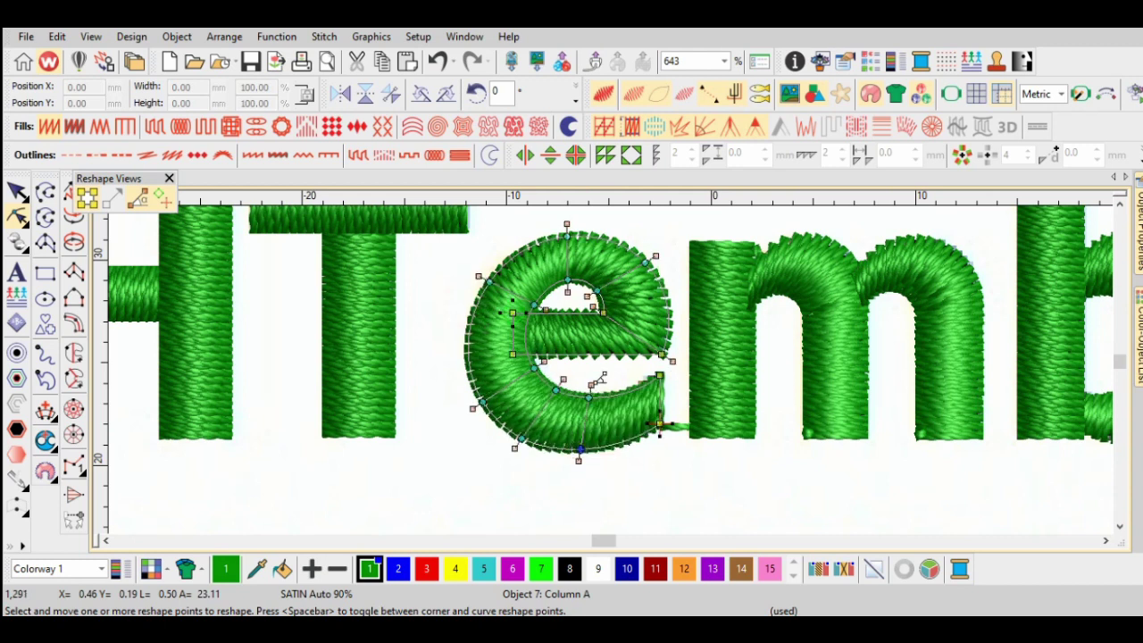
pyautogui.scroll(-1, 599, 387)
pyautogui.press('Escape')
# Reshape the b's bowl by shifting the inner and outer points of its lower-right curve slightly
pyautogui.hscroll(3, 654, 389)
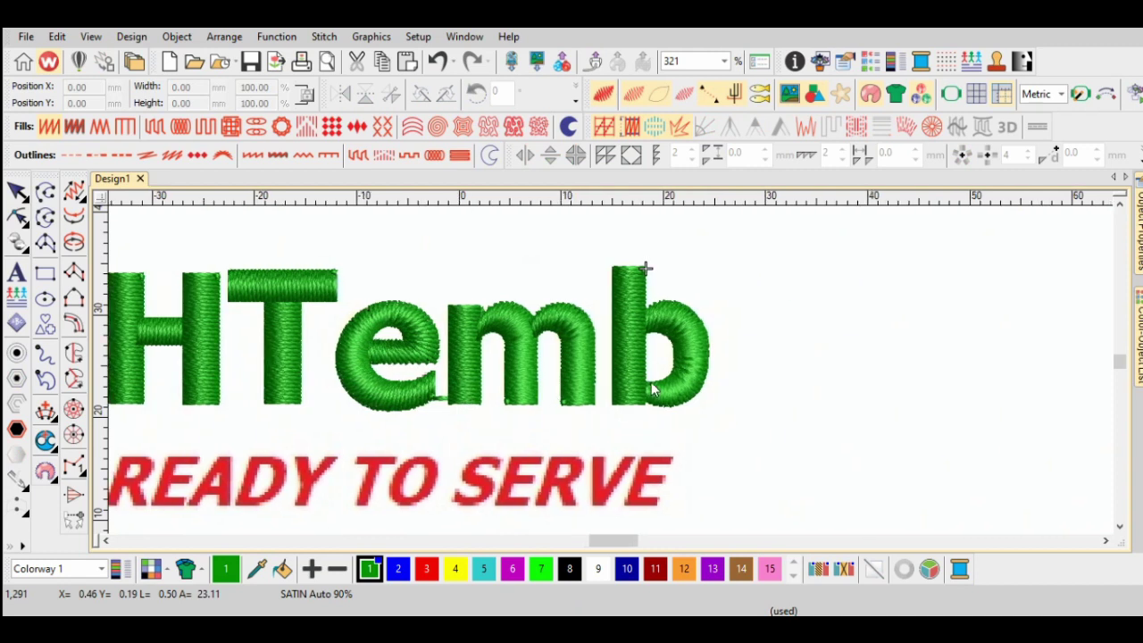
pyautogui.scroll(2, 636, 380)
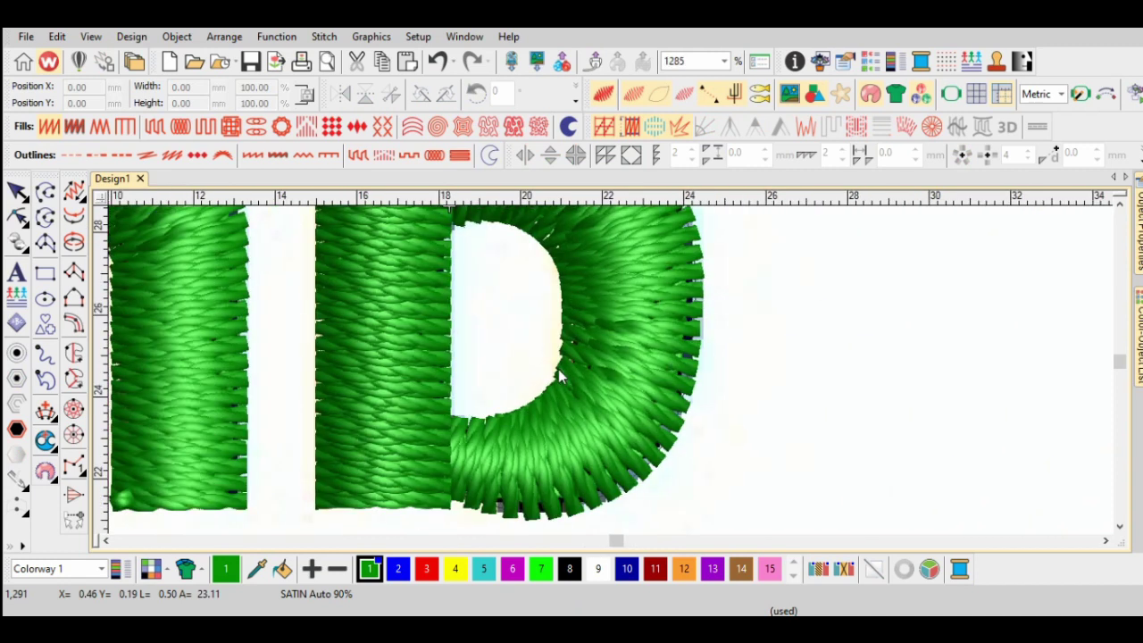
pyautogui.scroll(-1, 558, 368)
pyautogui.click(616, 358)
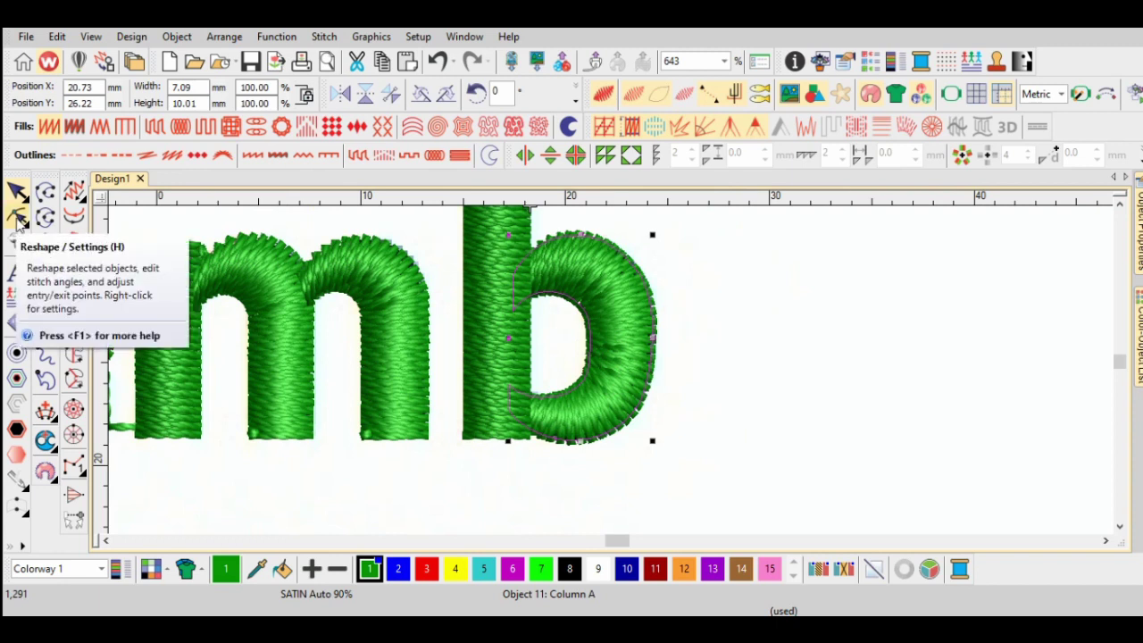
pyautogui.click(18, 219)
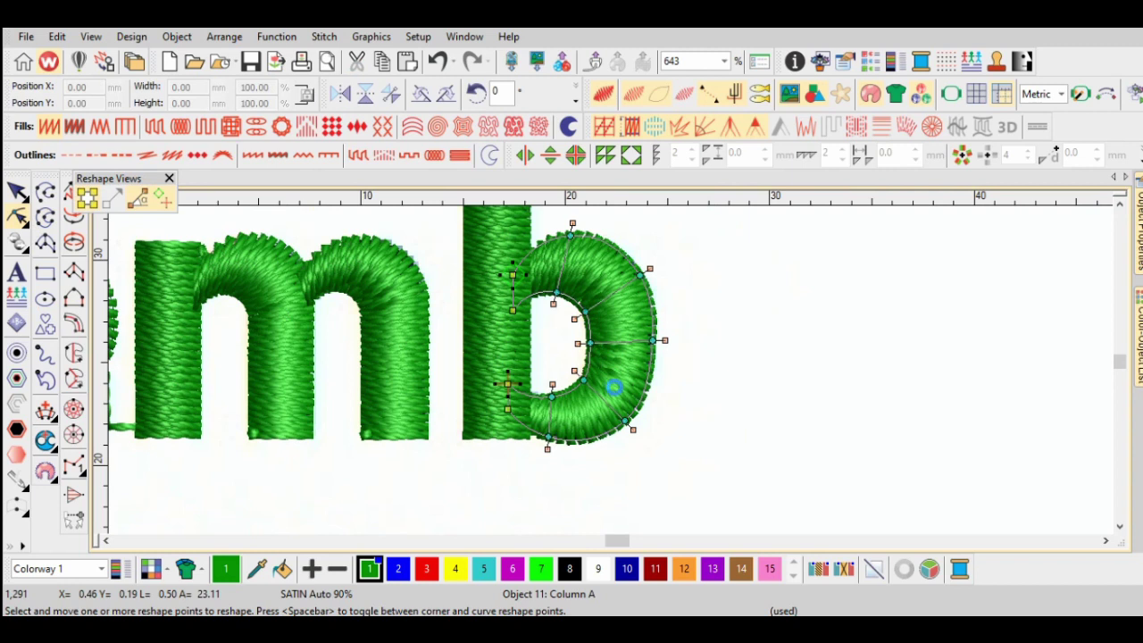
pyautogui.scroll(2, 606, 389)
pyautogui.moveTo(552, 391); pyautogui.dragTo(549, 391)
pyautogui.moveTo(640, 472); pyautogui.dragTo(638, 469)
# Adjust the top outer point of the b's bowl and refine the outer point on its lower-right curve
pyautogui.scroll(1, 663, 412)
pyautogui.scroll(2, 628, 347)
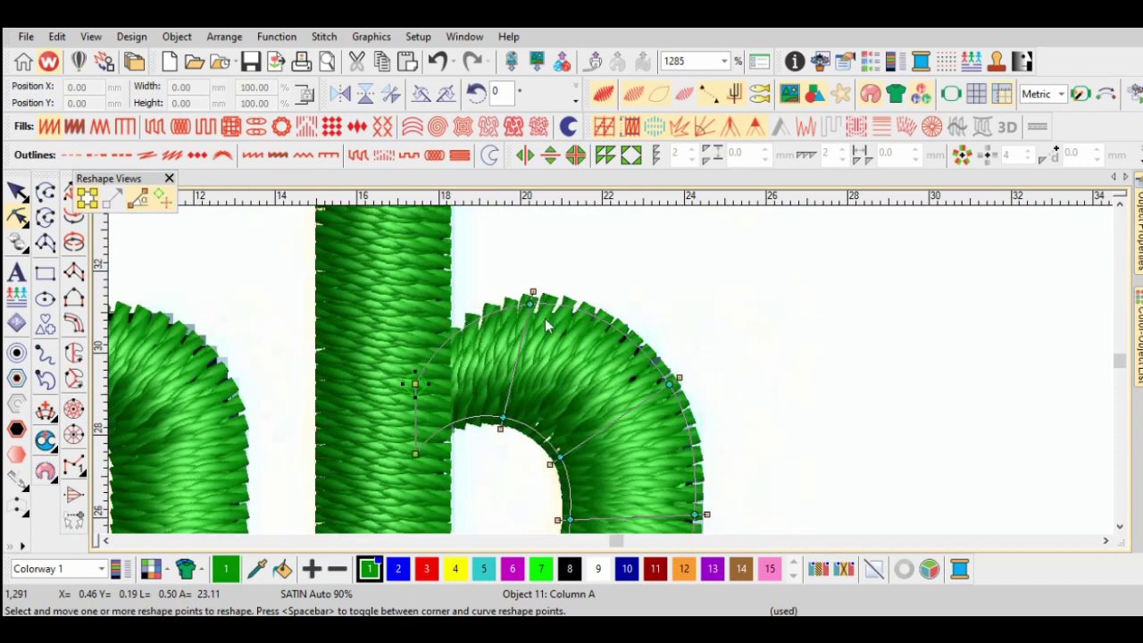
pyautogui.moveTo(531, 302); pyautogui.dragTo(532, 298)
pyautogui.scroll(-4, 585, 354)
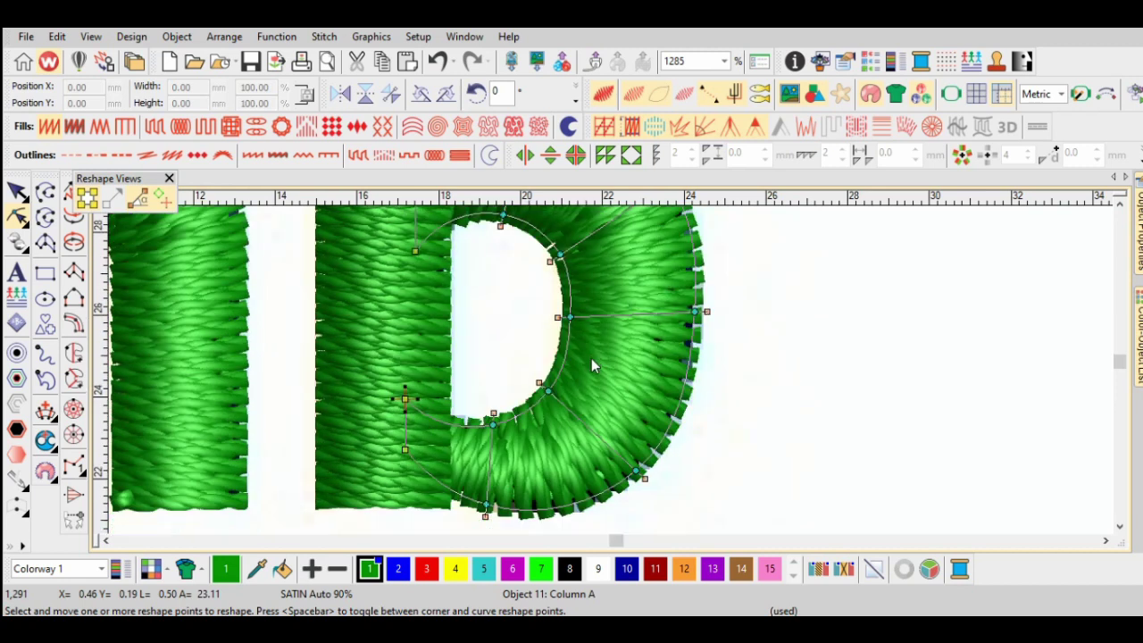
pyautogui.moveTo(636, 470); pyautogui.dragTo(632, 472)
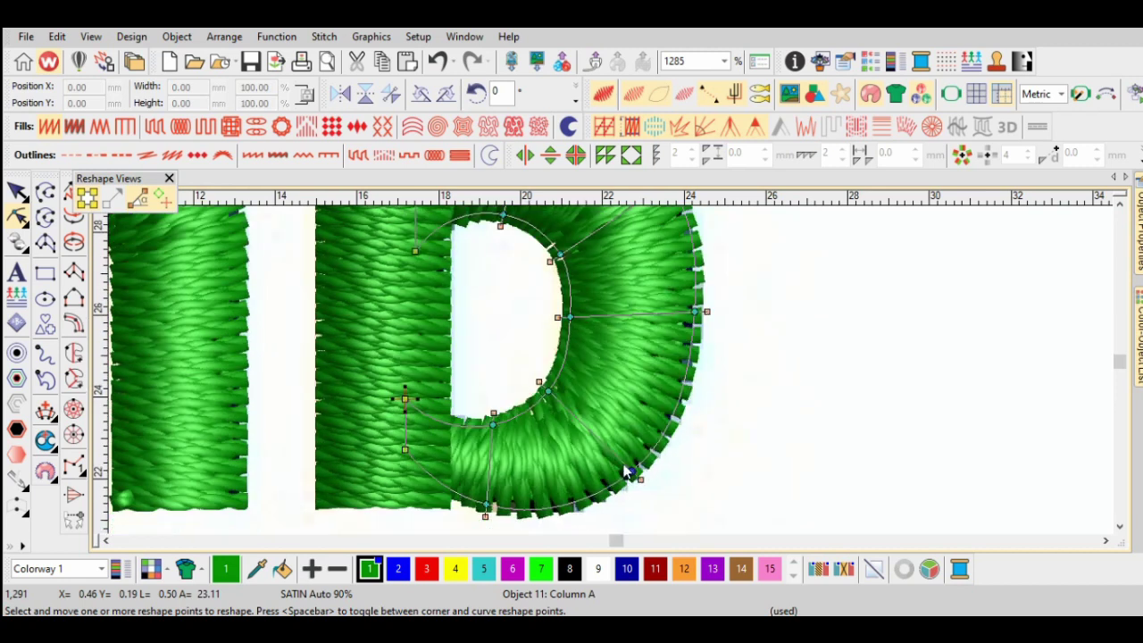
pyautogui.hotkey('shift', 'z')
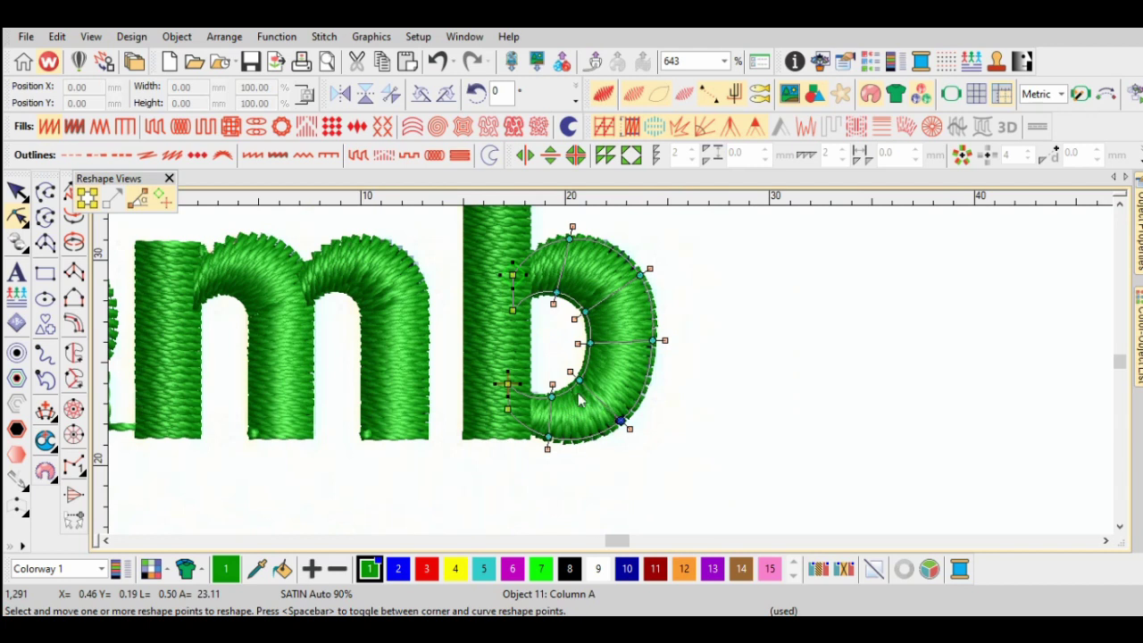
# Fine-tune the bottom and top outer points of the b's bowl and finish reshaping it
pyautogui.click(548, 436)
pyautogui.scroll(2, 547, 402)
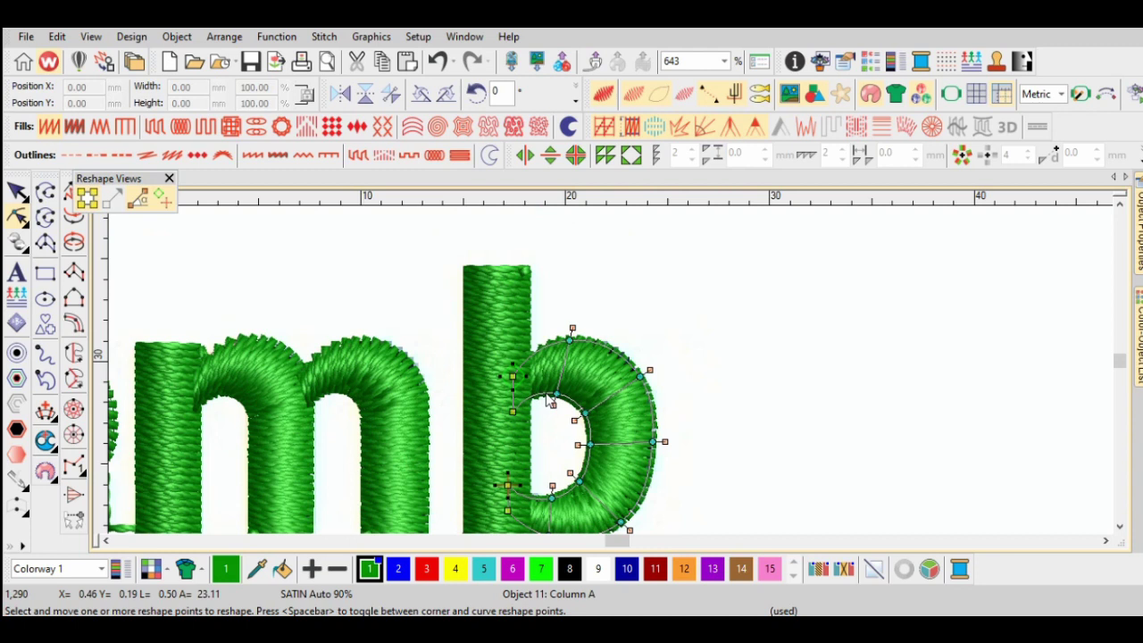
pyautogui.press('z')
pyautogui.moveTo(528, 313); pyautogui.dragTo(537, 315)
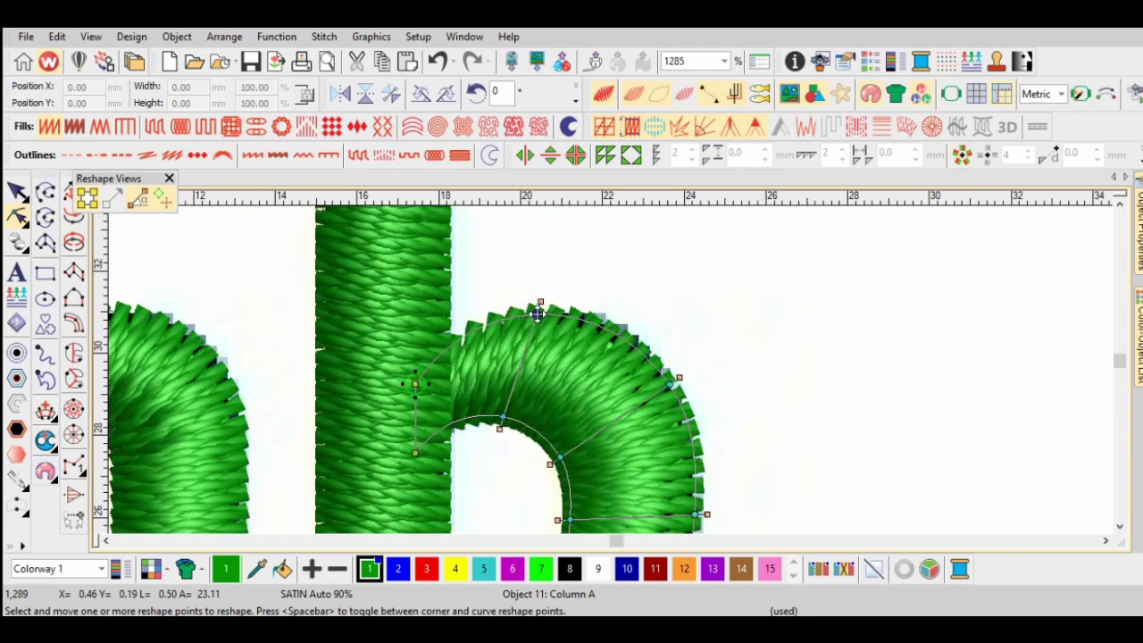
pyautogui.hotkey('shift', 'z')
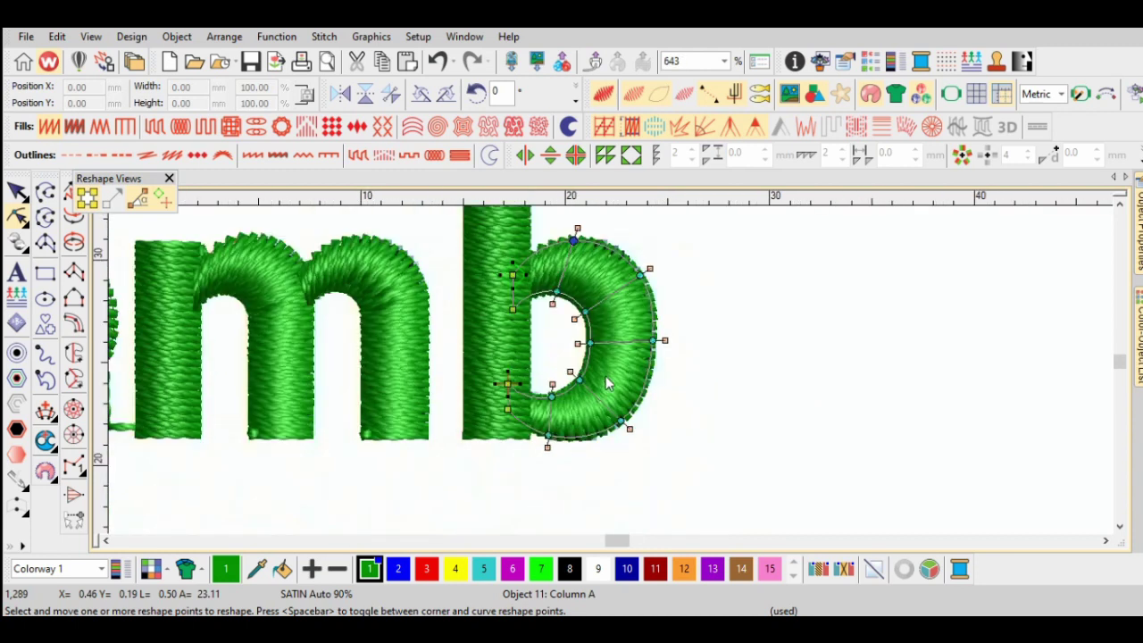
pyautogui.press('Escape')
# Examine the reshaped e and b together with the rest of the HTemb lettering
pyautogui.hscroll(-2, 623, 372)
pyautogui.hotkey('shift', 'z')
pyautogui.press('Left')
pyautogui.press('Left')
pyautogui.press('z')
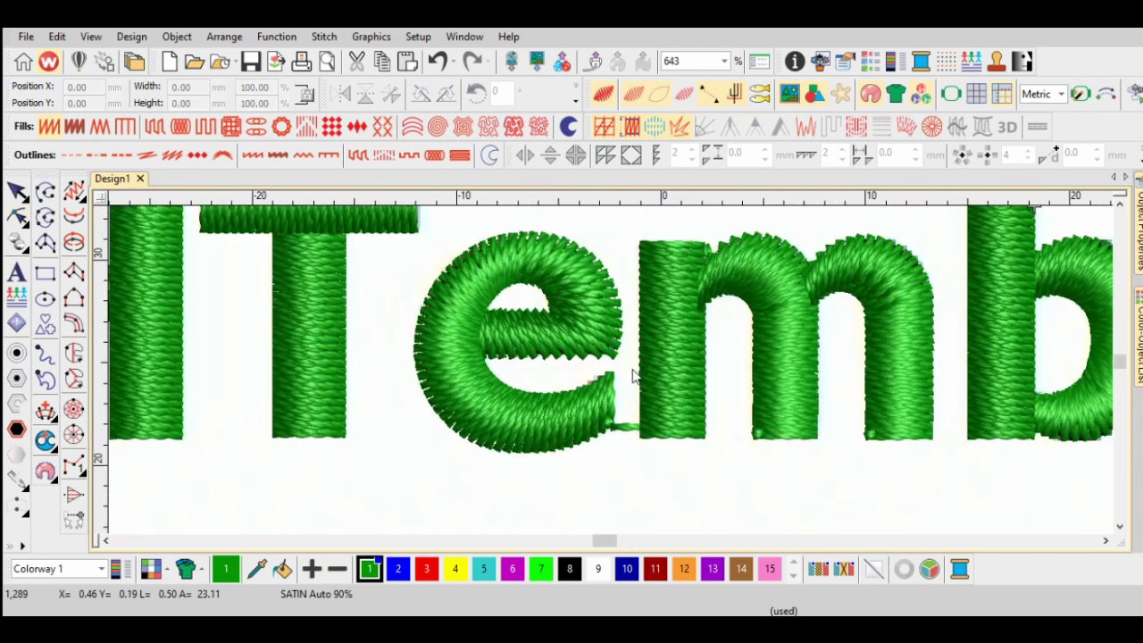
pyautogui.scroll(-1, 632, 375)
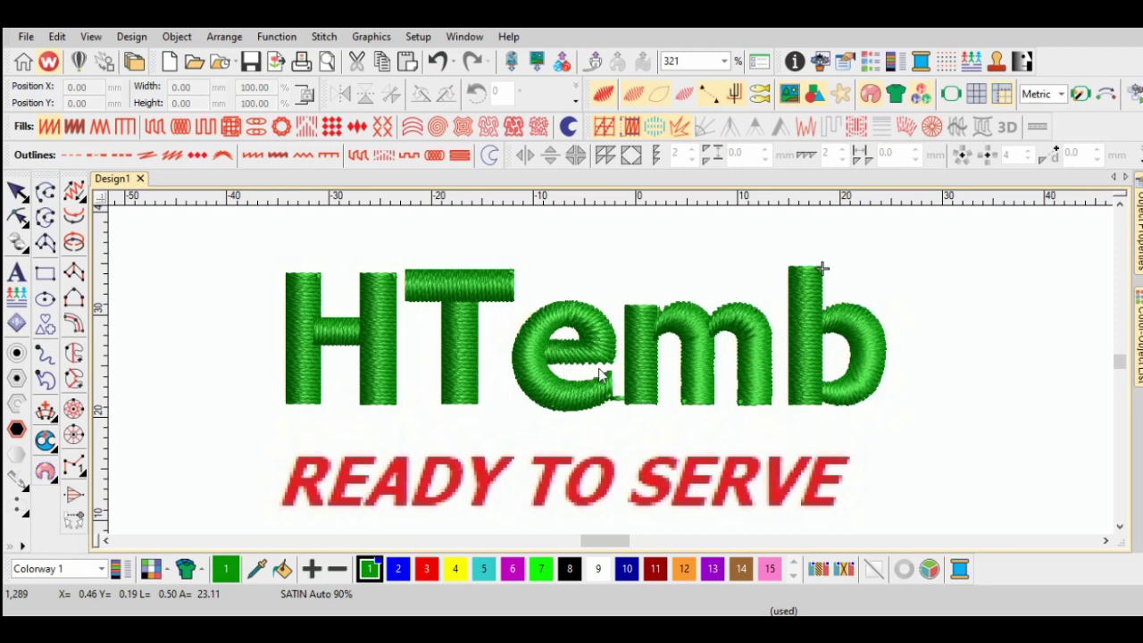
pyautogui.hscroll(-2, 600, 377)
pyautogui.hscroll(2, 598, 377)
# Move the inner point where the m's first arch meets the middle stem slightly lower, and finish reshaping
pyautogui.scroll(4, 743, 390)
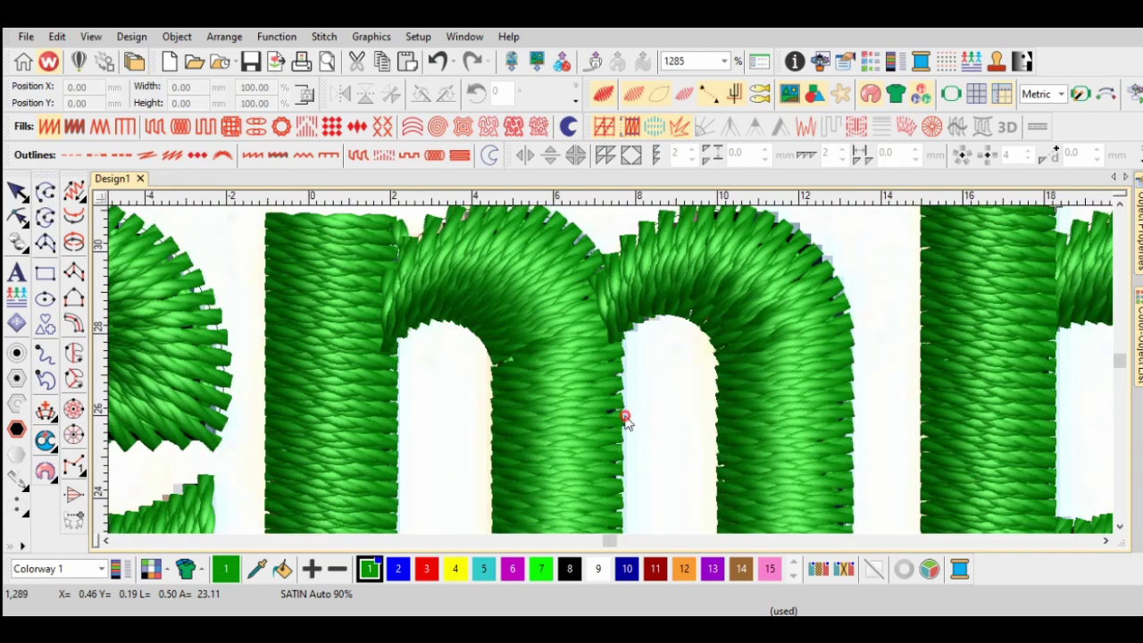
pyautogui.click(625, 420)
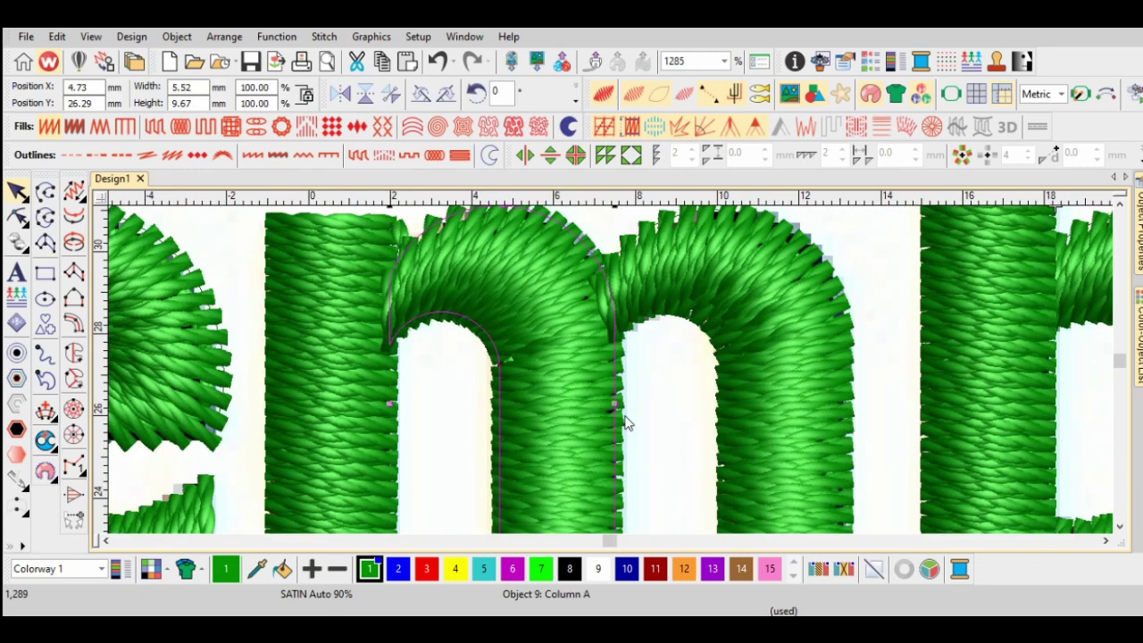
pyautogui.press('h')
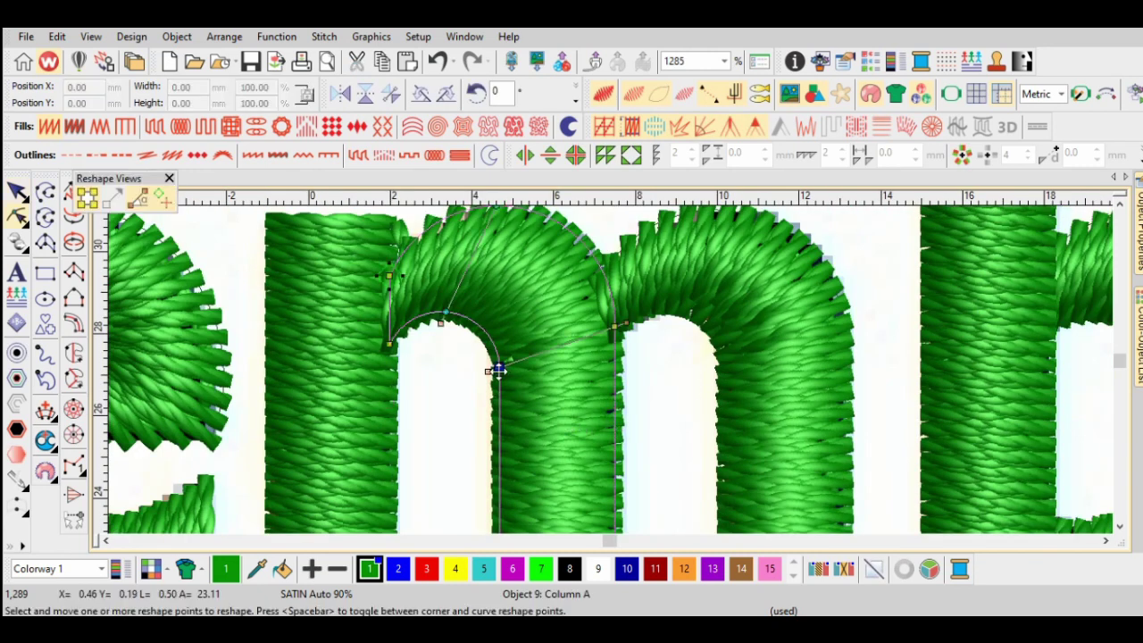
pyautogui.moveTo(499, 369); pyautogui.dragTo(498, 378)
pyautogui.scroll(-1, 506, 401)
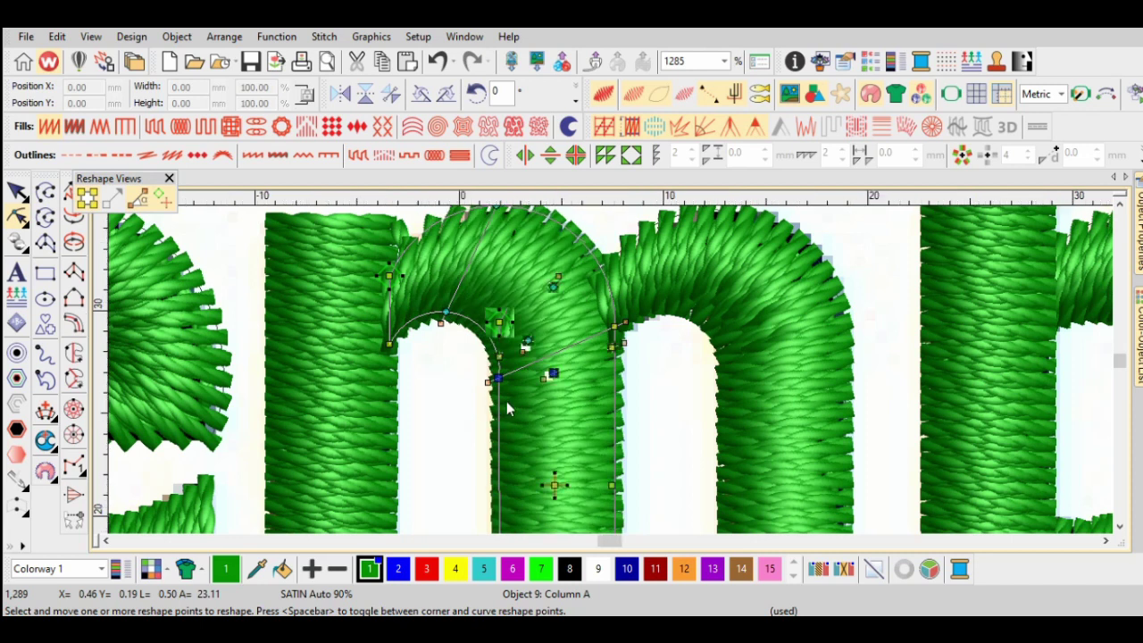
pyautogui.press('Escape')
# Move the inner point where the m's second arch meets the last stem slightly lower, and finish reshaping
pyautogui.scroll(-1, 689, 430)
pyautogui.scroll(2, 689, 430)
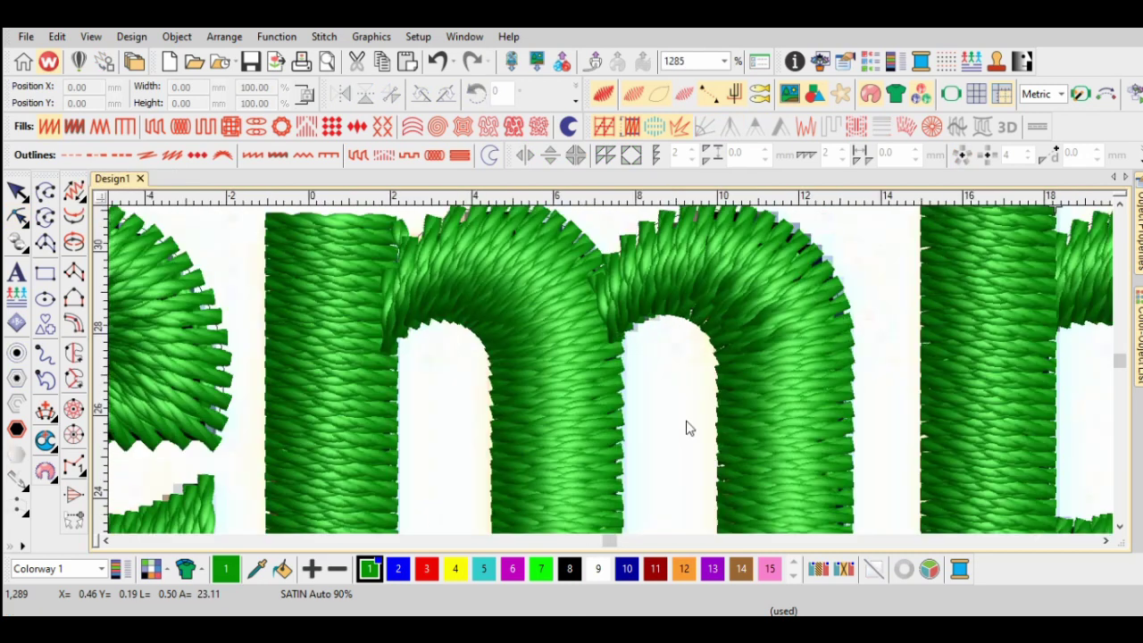
pyautogui.click(768, 411)
pyautogui.press('h')
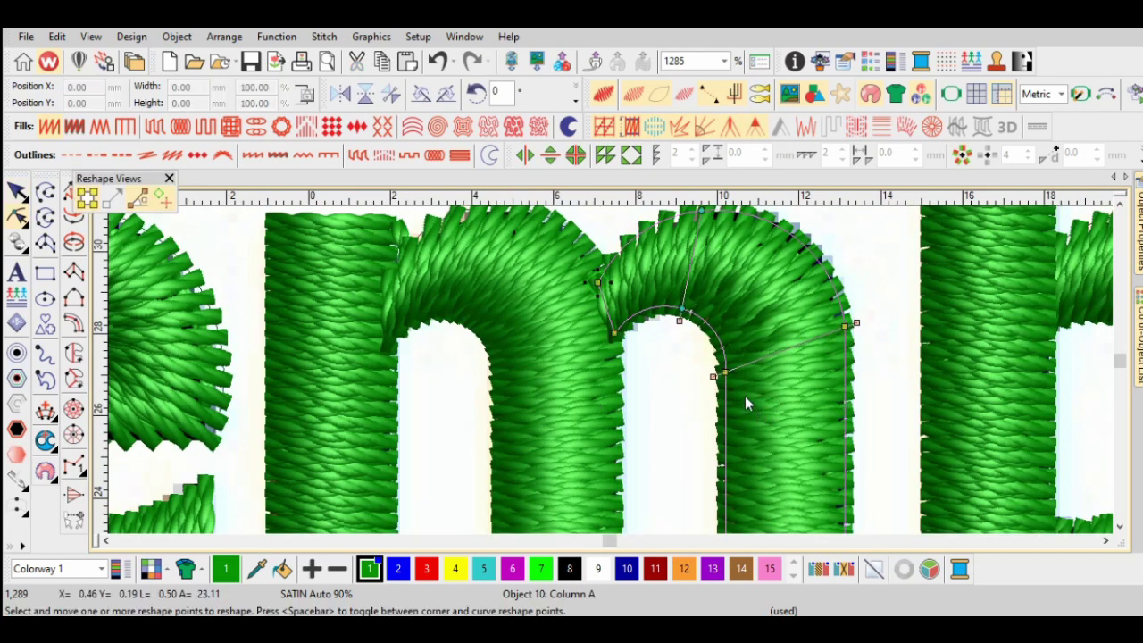
pyautogui.moveTo(725, 372); pyautogui.dragTo(725, 384)
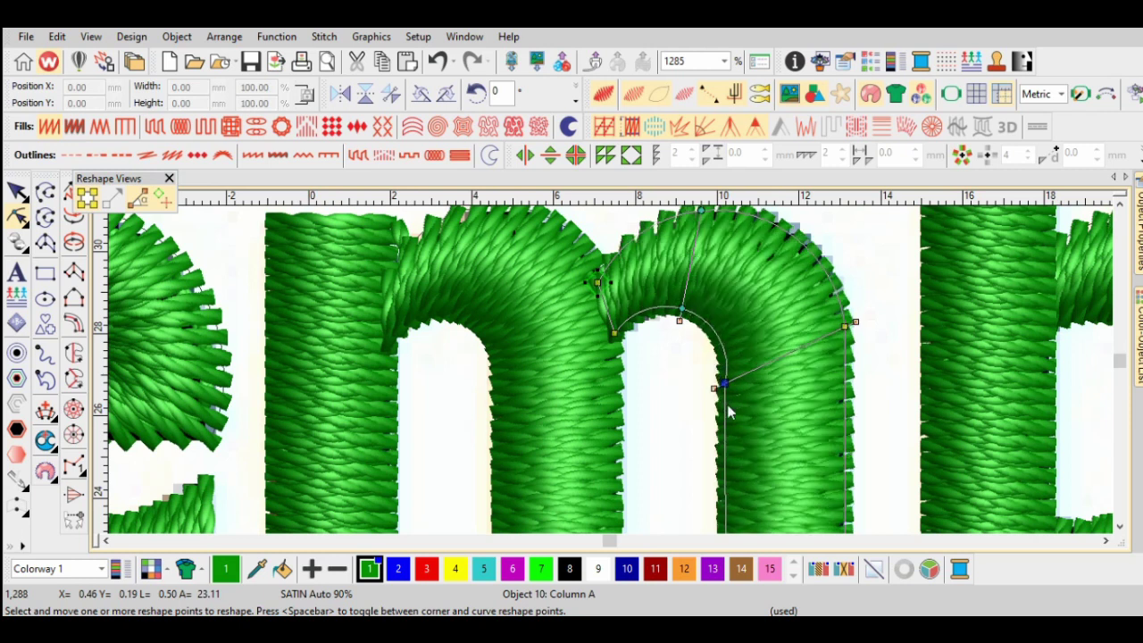
pyautogui.press('Escape')
# Reshape the e by nudging its top outer point slightly higher, and compare it with the neighbouring letters
pyautogui.scroll(-2, 730, 409)
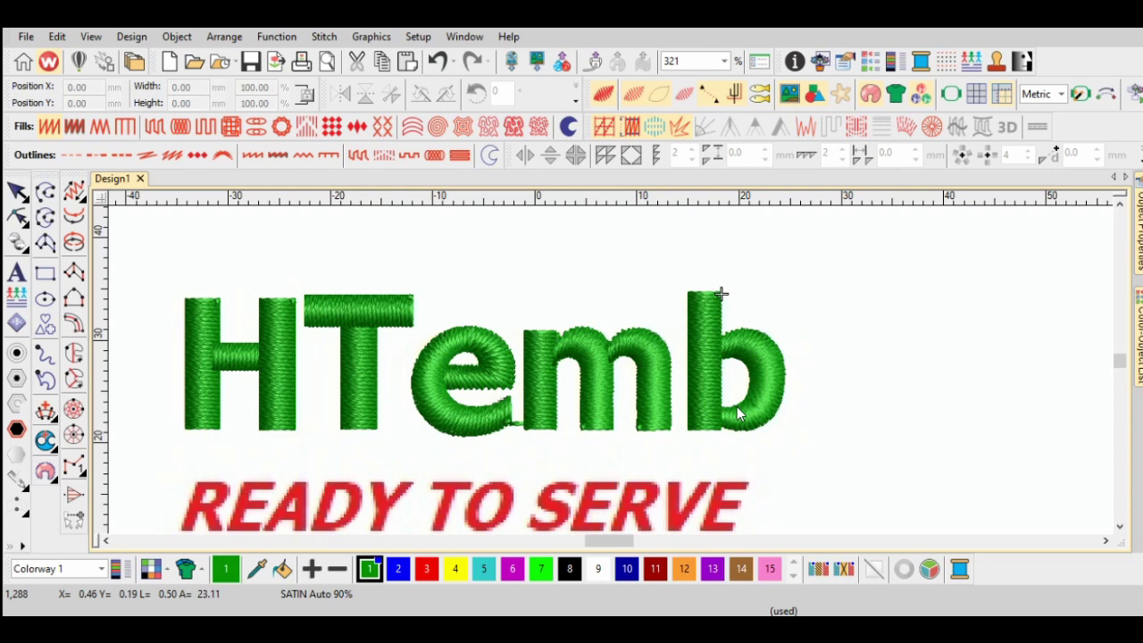
pyautogui.scroll(1, 610, 400)
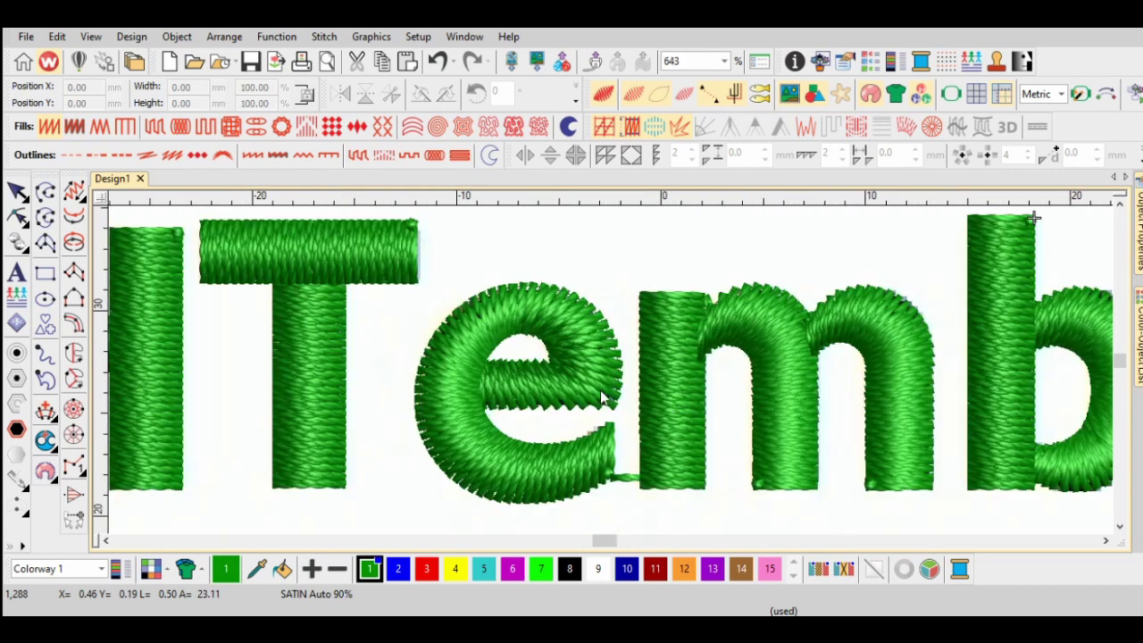
pyautogui.scroll(1, 603, 393)
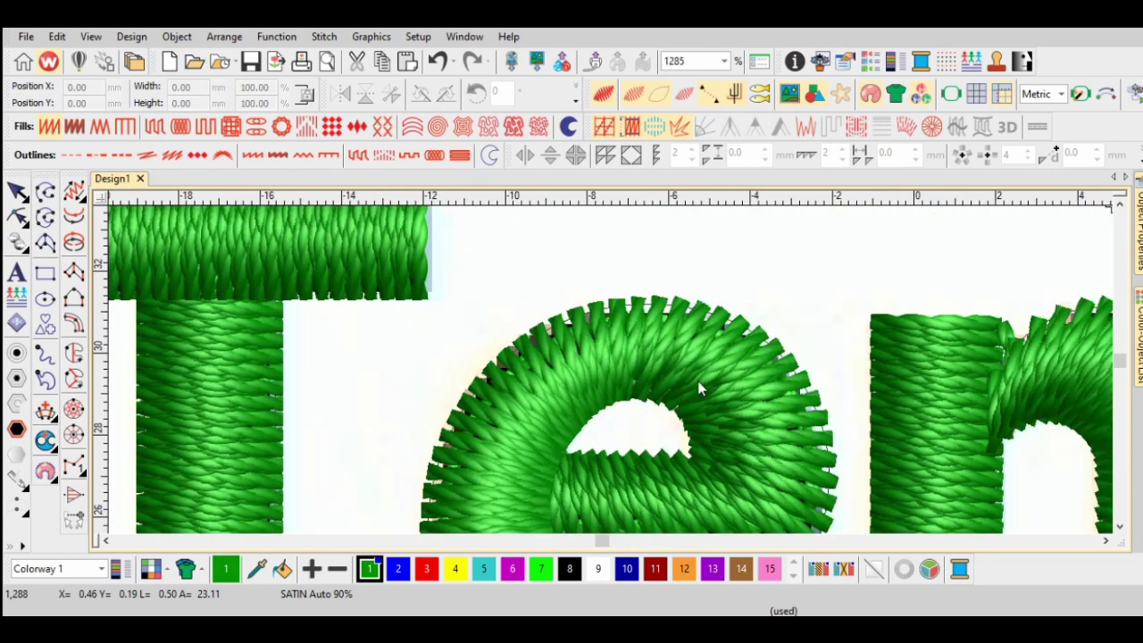
pyautogui.click(699, 386)
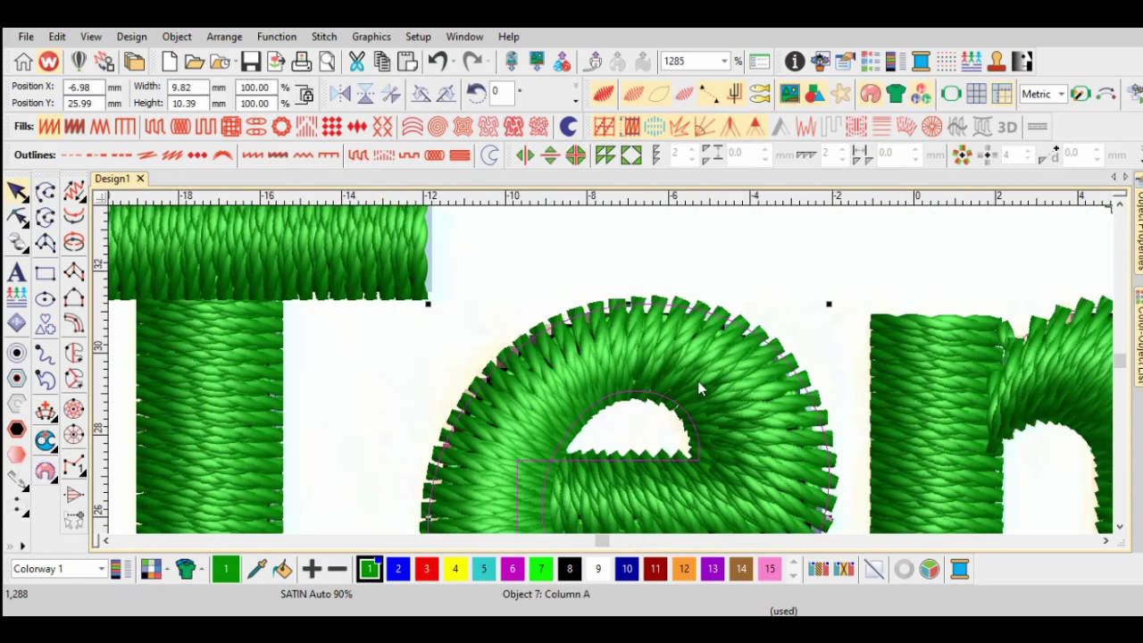
pyautogui.press('h')
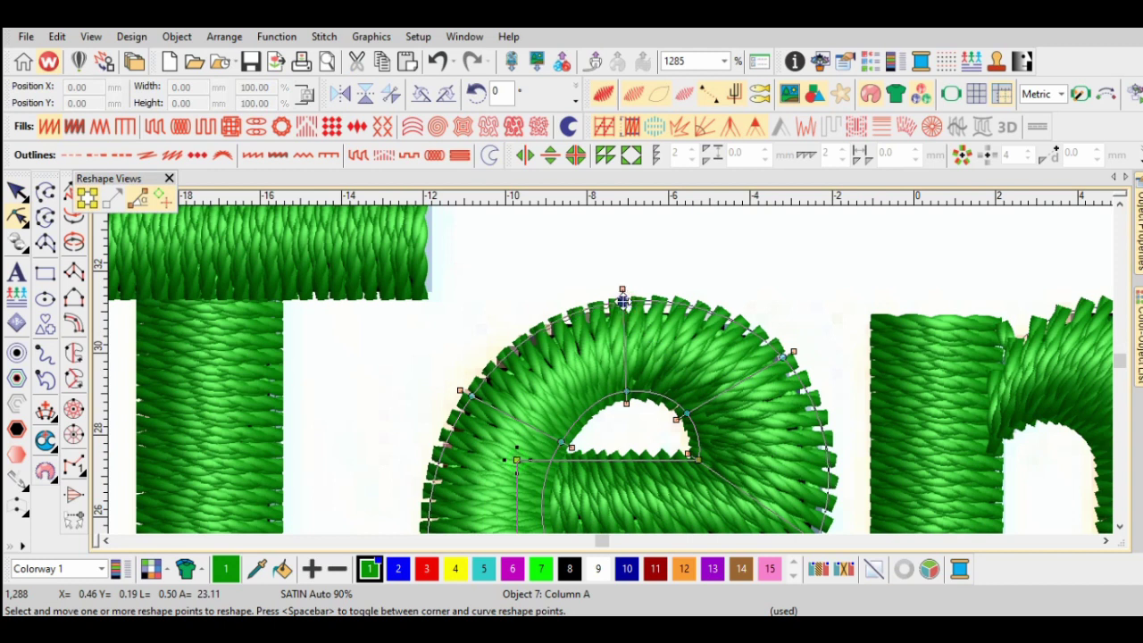
pyautogui.scroll(-1, 622, 299)
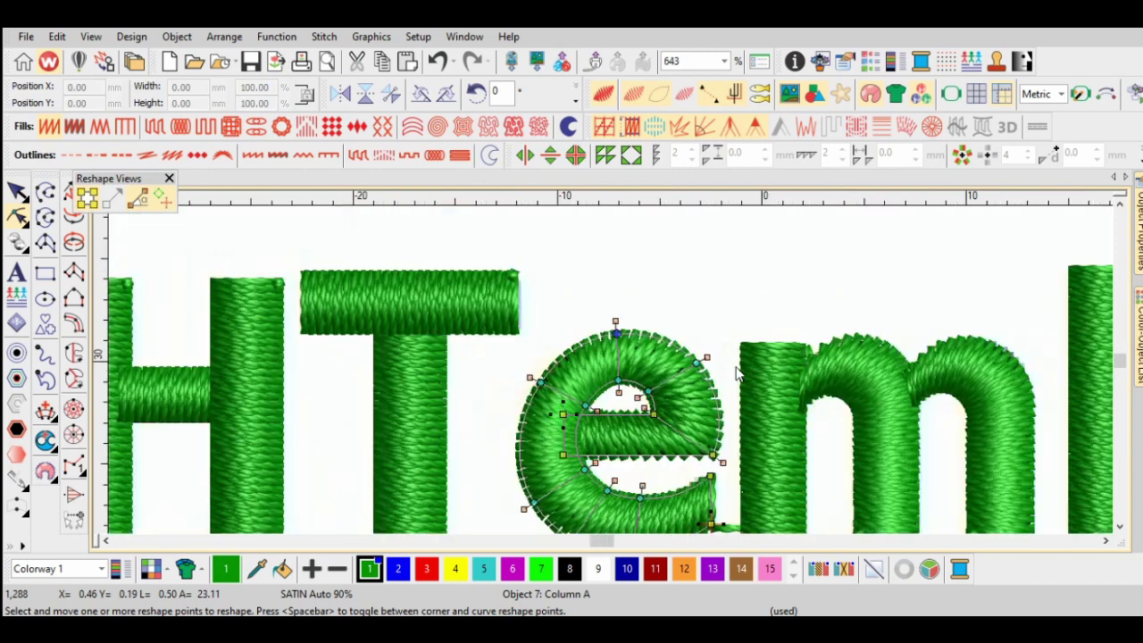
pyautogui.press('Escape')
pyautogui.scroll(-1, 727, 396)
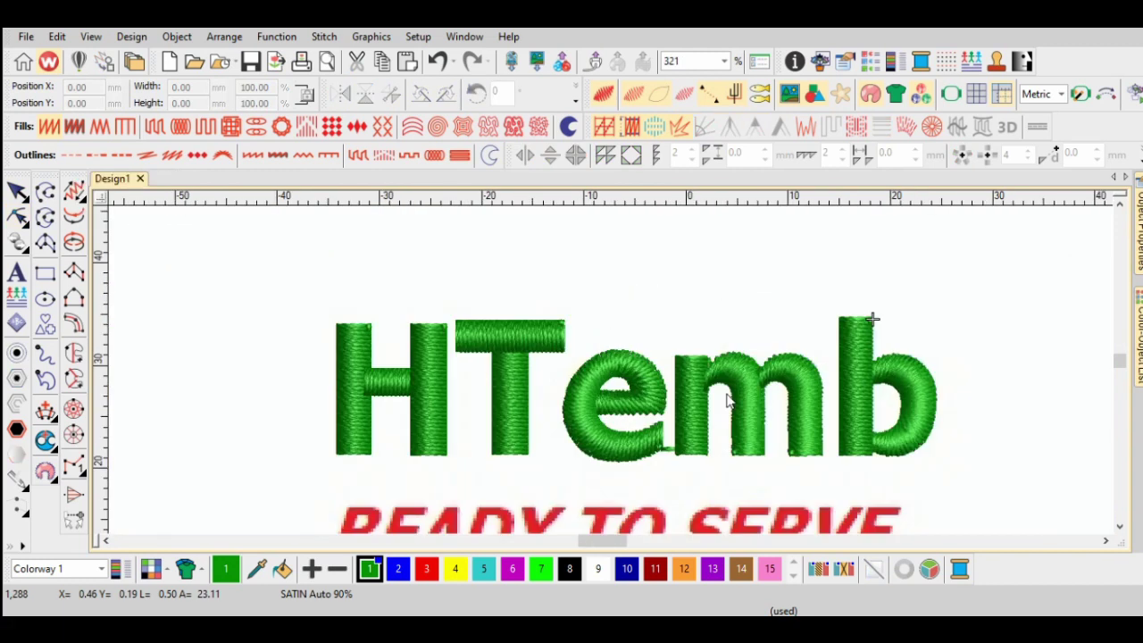
# Reopen the e for reshaping and move its top outer point slightly lower
pyautogui.scroll(1, 696, 393)
pyautogui.scroll(1, 697, 393)
pyautogui.press('h')
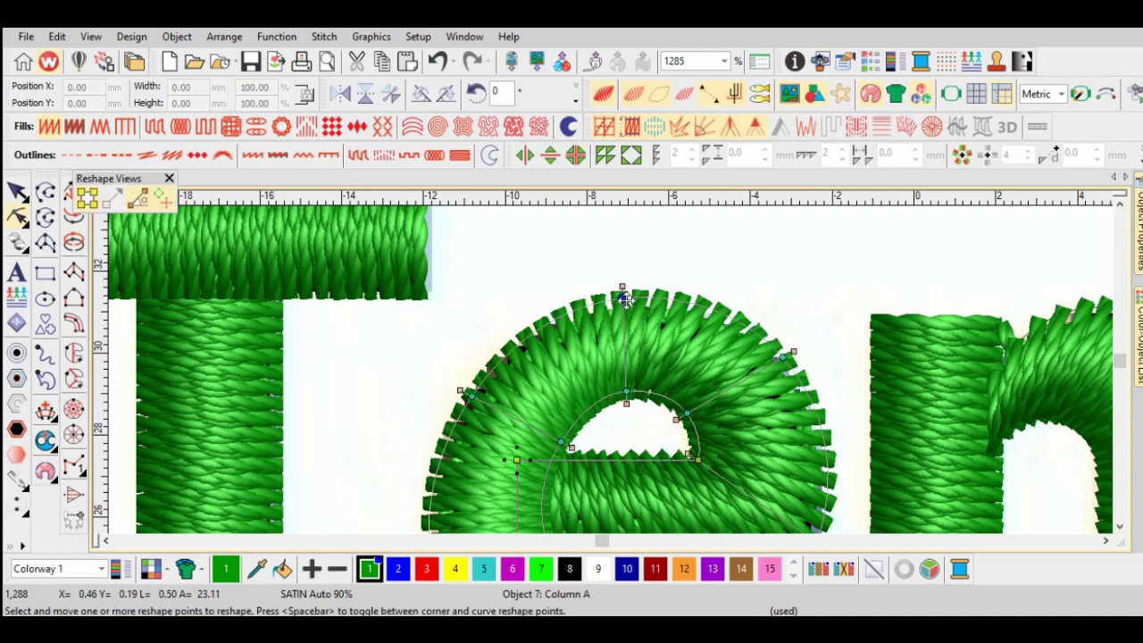
pyautogui.moveTo(622, 299); pyautogui.dragTo(622, 305)
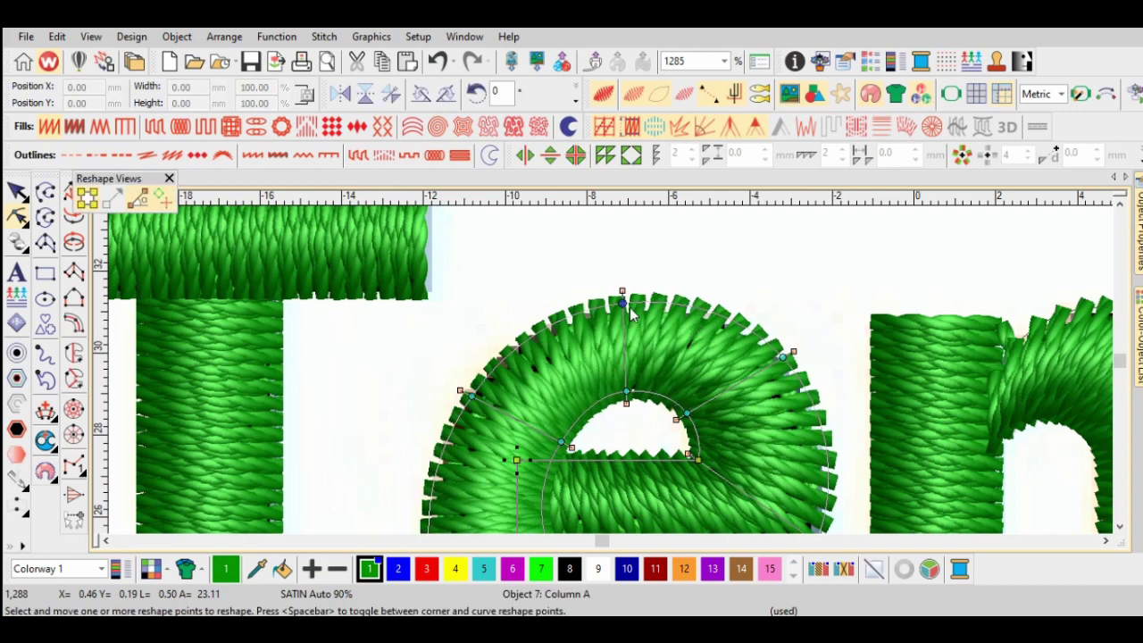
pyautogui.moveTo(624, 306); pyautogui.dragTo(622, 304)
# Add a curve point on the e's outer edge just right of its top, refine its position, and finish reshaping
pyautogui.rightClick(702, 312)
pyautogui.moveTo(702, 310); pyautogui.dragTo(701, 314)
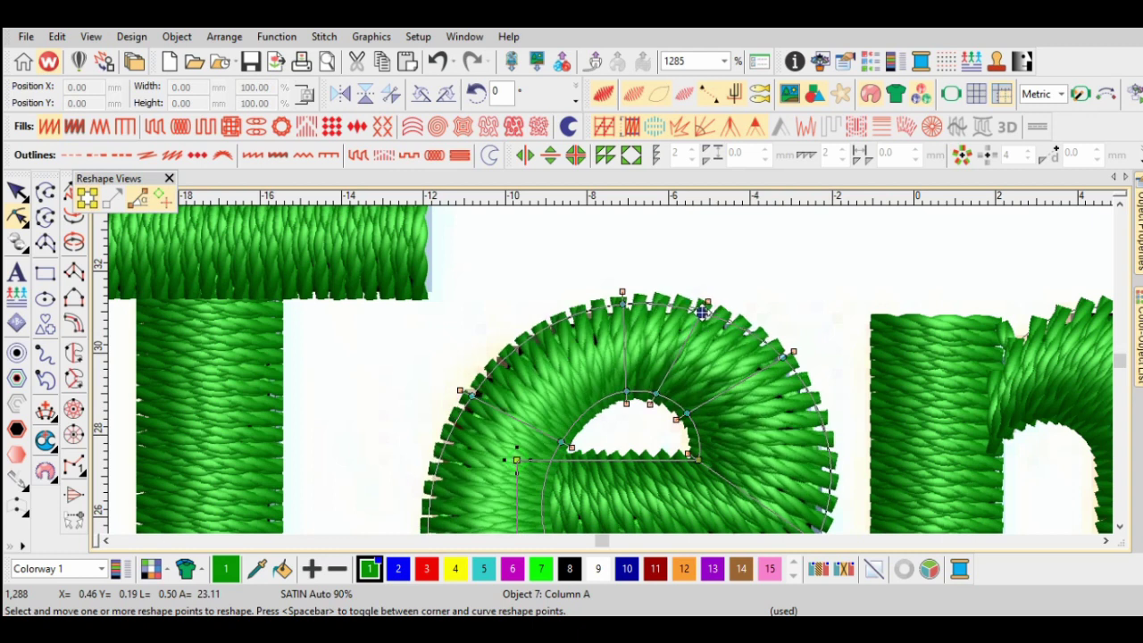
pyautogui.hotkey('shift', 'z')
pyautogui.press('Escape')
pyautogui.hotkey('shift', 'z')
pyautogui.press('z')
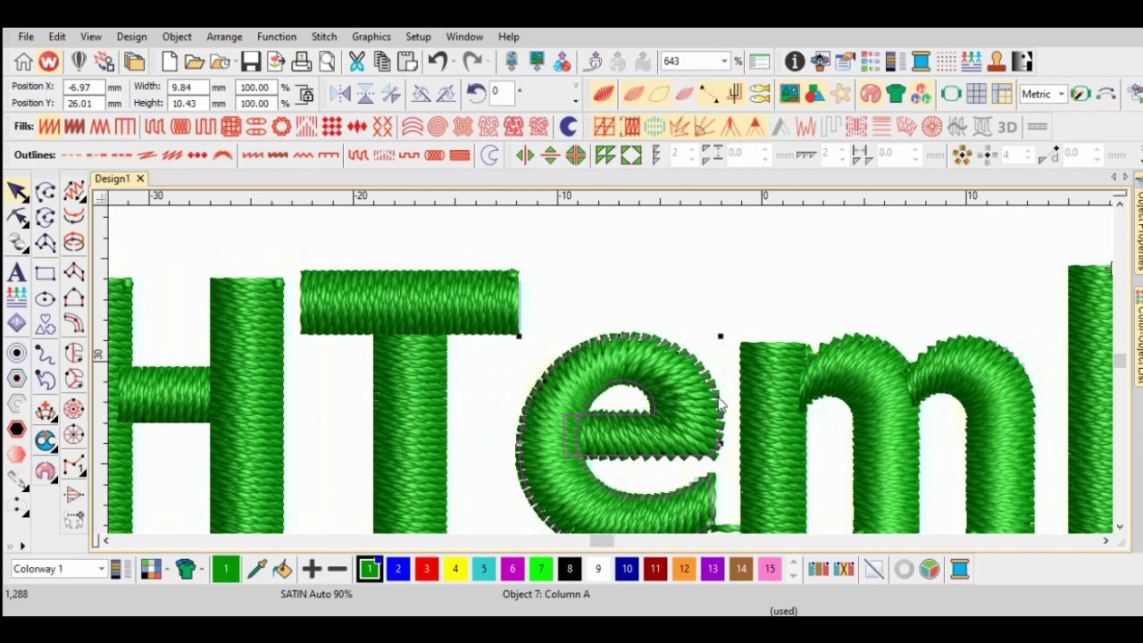
# Add a curve point on the e's right outer edge above the crossbar end and pull it slightly inward
pyautogui.press('h')
pyautogui.press('z')
pyautogui.rightClick(830, 473)
pyautogui.moveTo(830, 472); pyautogui.dragTo(823, 467)
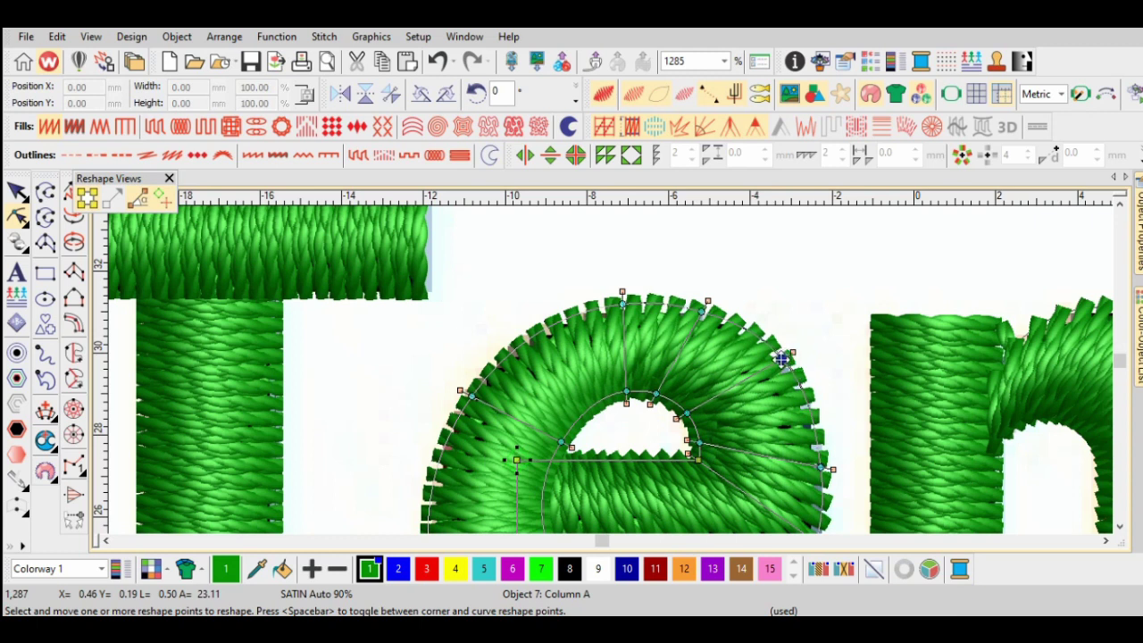
# Move the lower-right corner of the e's crossbar slightly inward and finish reshaping
pyautogui.scroll(-3, 806, 381)
pyautogui.moveTo(817, 336); pyautogui.dragTo(810, 338)
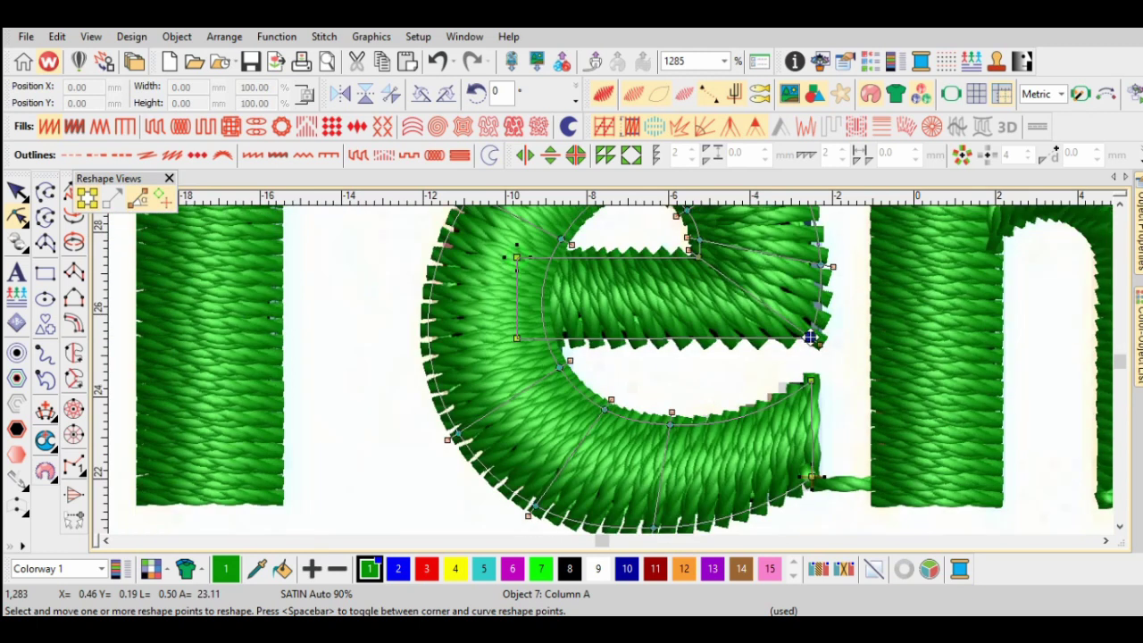
pyautogui.hotkey('shift', 'z')
pyautogui.press('Escape')
# Examine the reshaped e at several zoom levels alongside the rest of the HTemb lettering and the tagline below
pyautogui.hotkey('shift', 'z')
pyautogui.hotkey('shift', 'z')
pyautogui.press('z')
pyautogui.press('z')
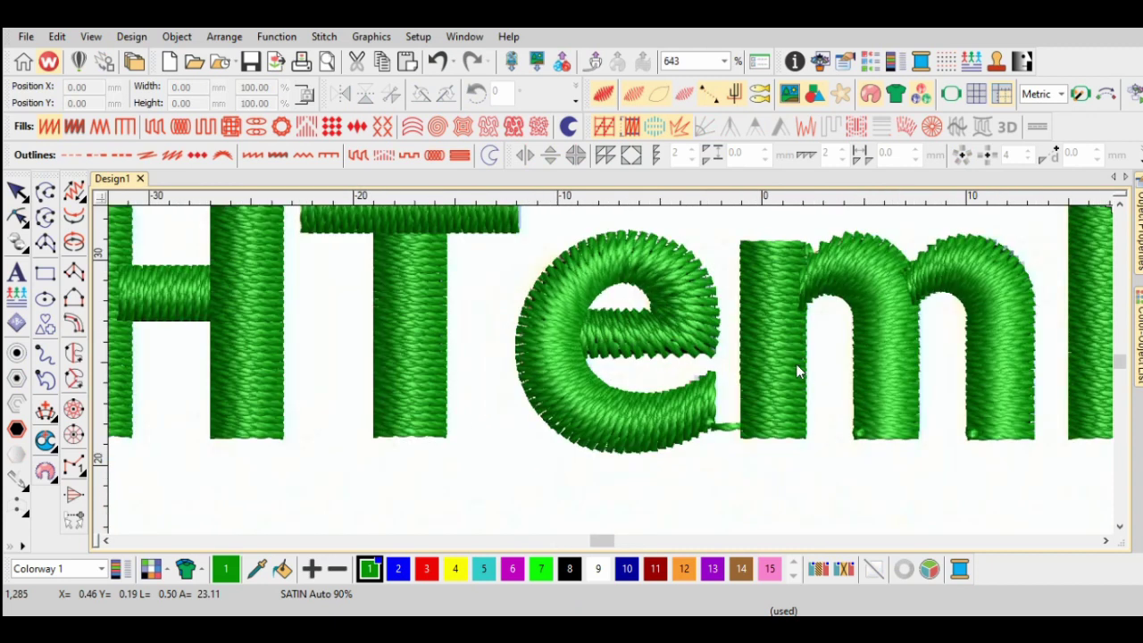
pyautogui.hotkey('shift', 'z')
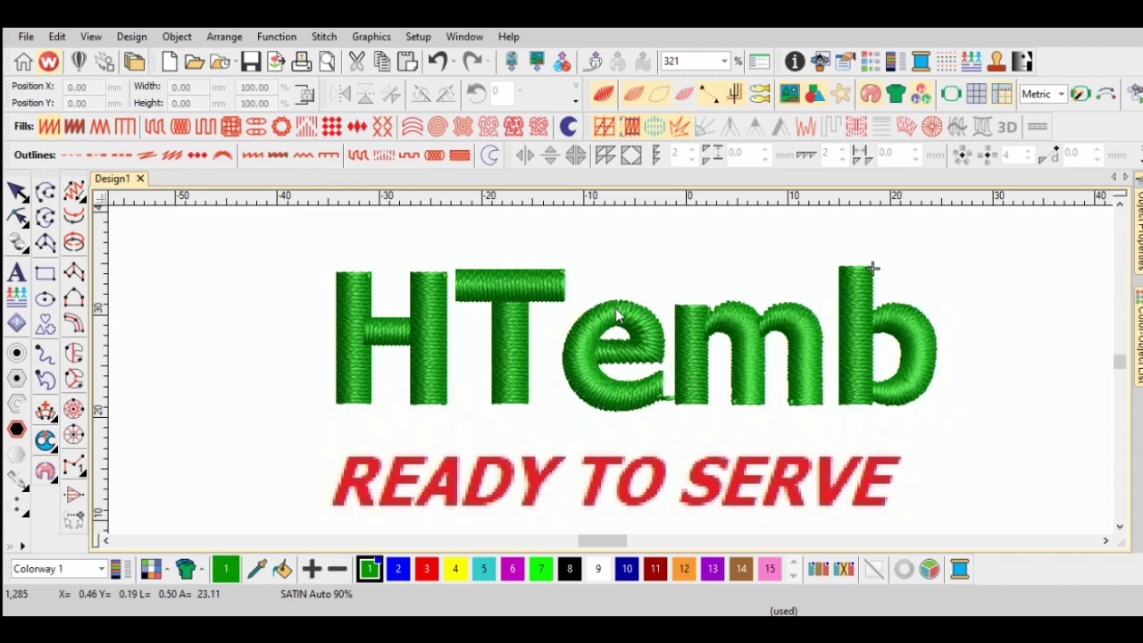
pyautogui.press('z')
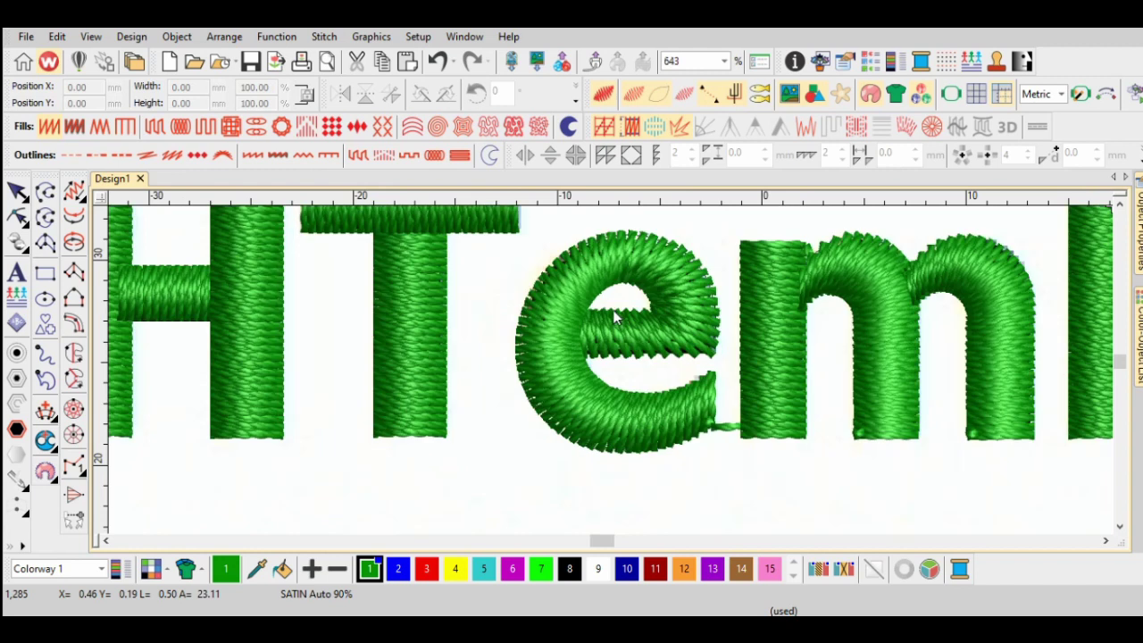
pyautogui.hotkey('shift', 'z')
pyautogui.press('z')
pyautogui.hotkey('shift', 'z')
pyautogui.press('z')
pyautogui.hotkey('shift', 'z')
pyautogui.press('z')
pyautogui.hotkey('shift', 'z')
pyautogui.scroll(1, 628, 353)
pyautogui.scroll(-1, 628, 352)
pyautogui.scroll(1, 617, 348)
pyautogui.scroll(-2, 617, 347)
pyautogui.scroll(1, 614, 342)
pyautogui.press('z')
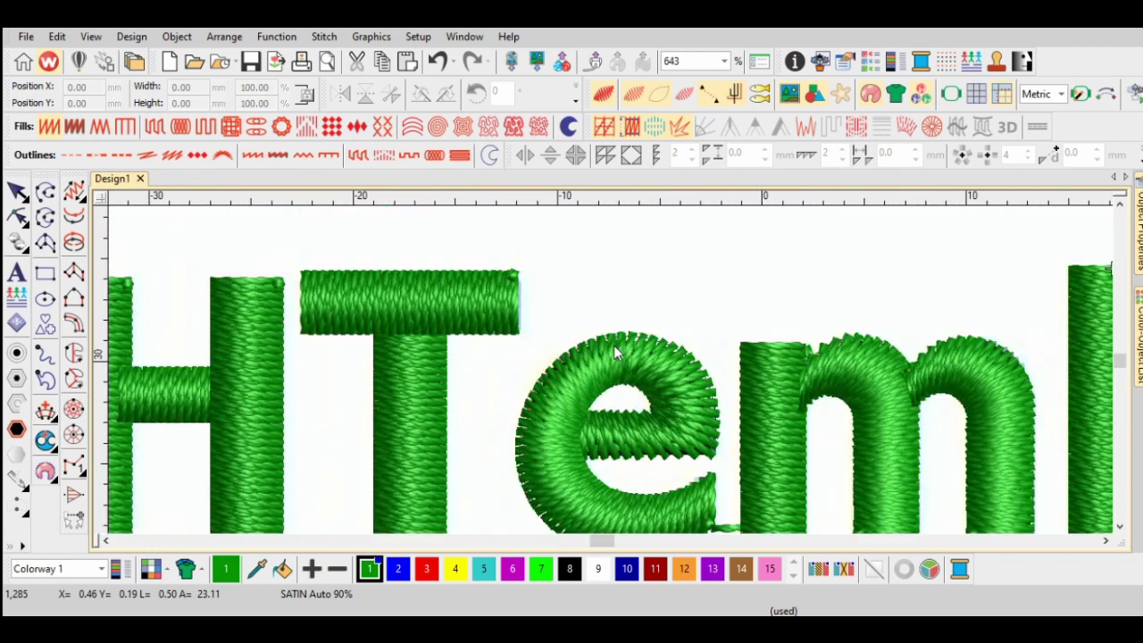
pyautogui.hotkey('shift', 'z')
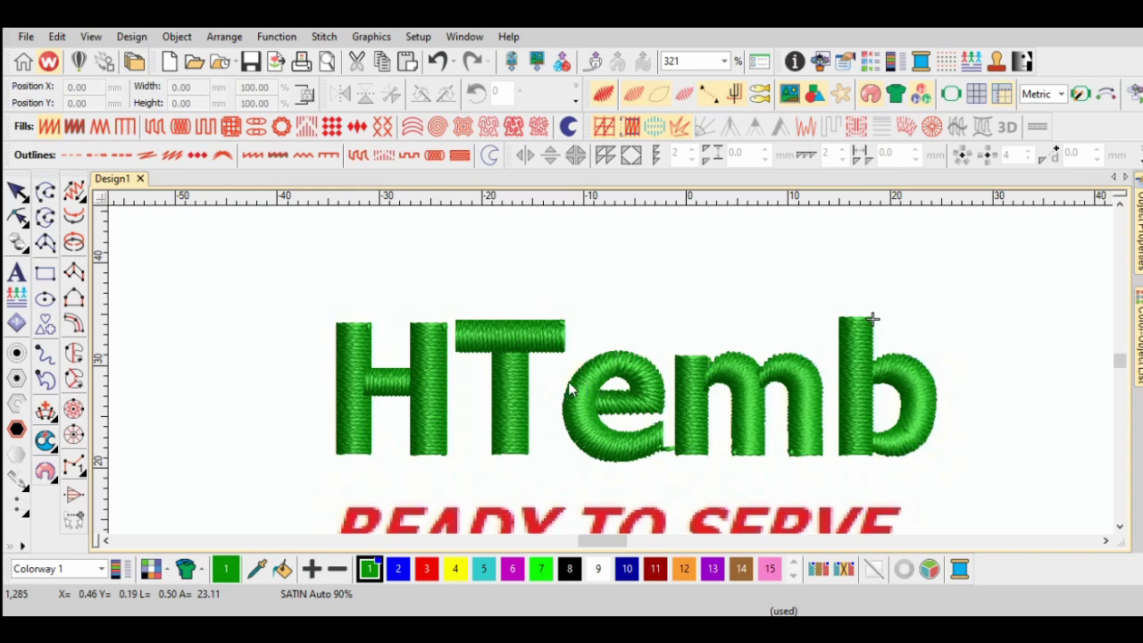
pyautogui.scroll(-2, 568, 382)
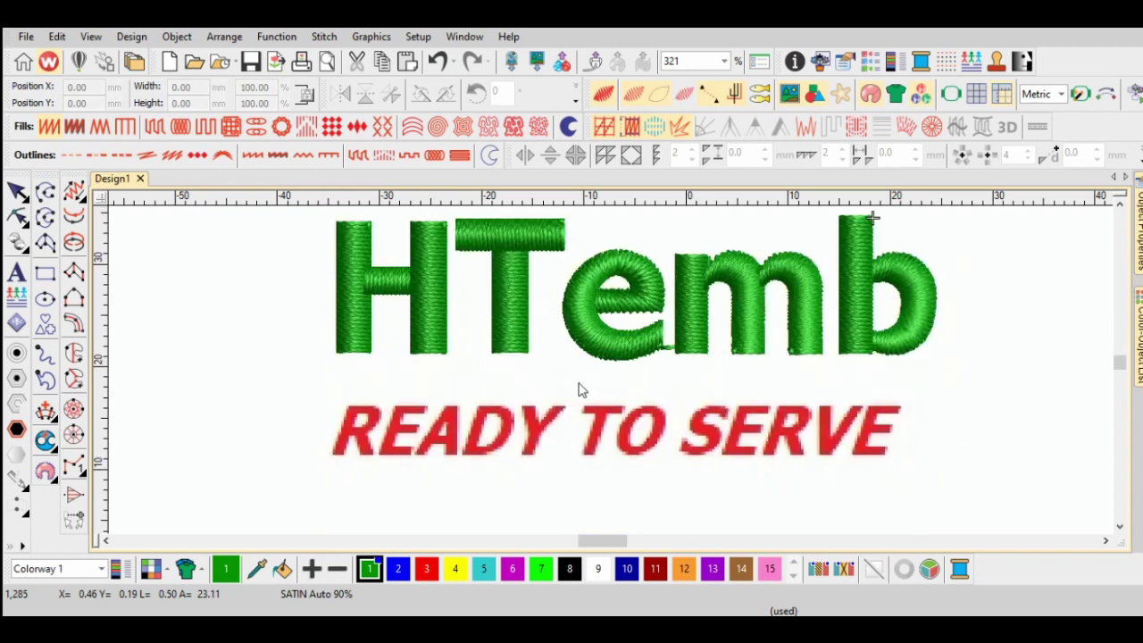
pyautogui.scroll(2, 578, 391)
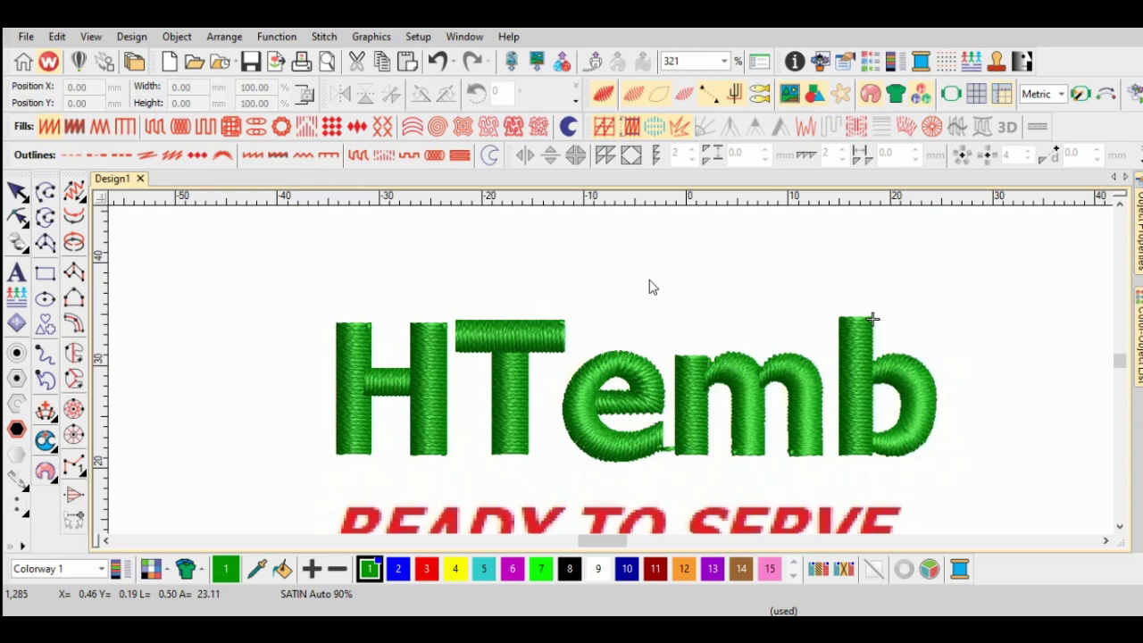
# Try pulling the upper-left corner of the H's right stem up and outward, and undo the move
pyautogui.click(460, 255)
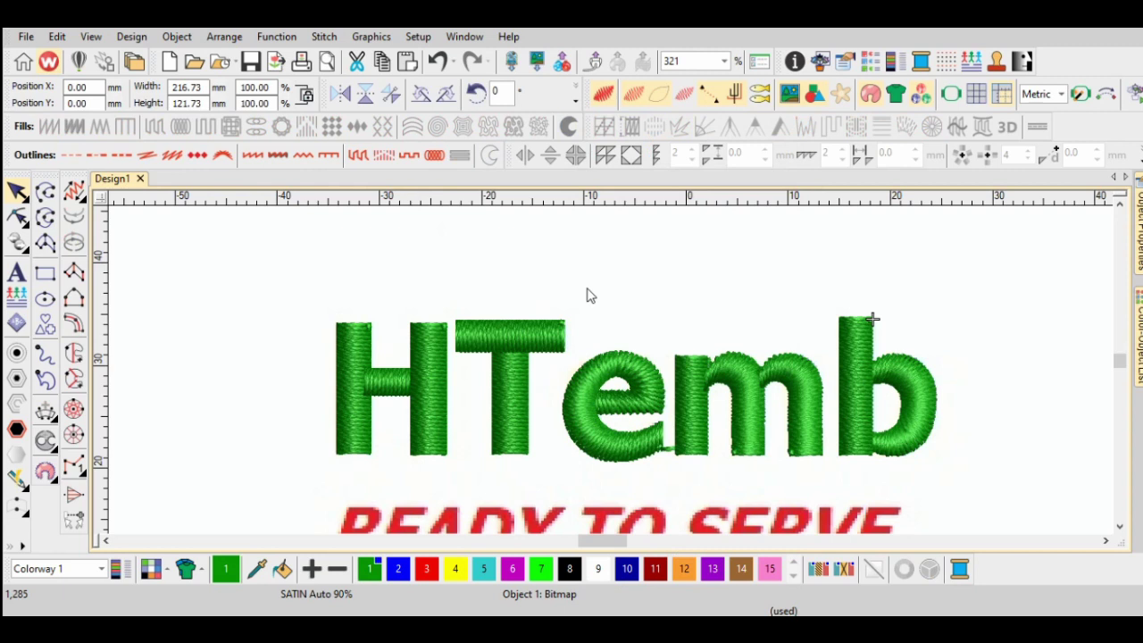
pyautogui.scroll(-1, 617, 332)
pyautogui.click(445, 370)
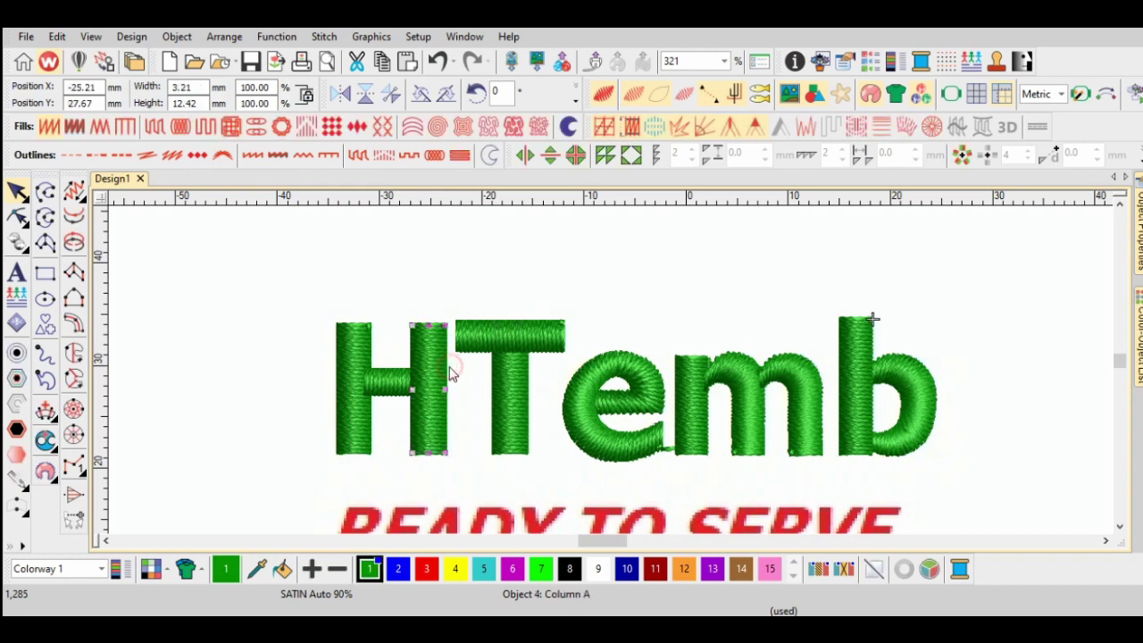
pyautogui.click(18, 216)
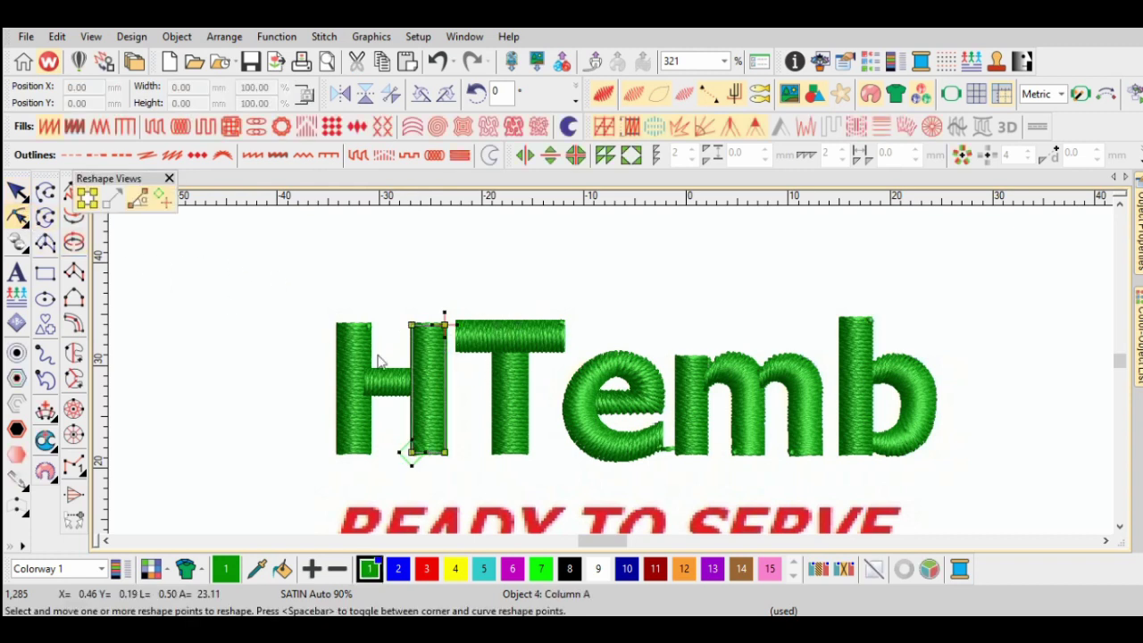
pyautogui.moveTo(411, 324); pyautogui.dragTo(384, 299)
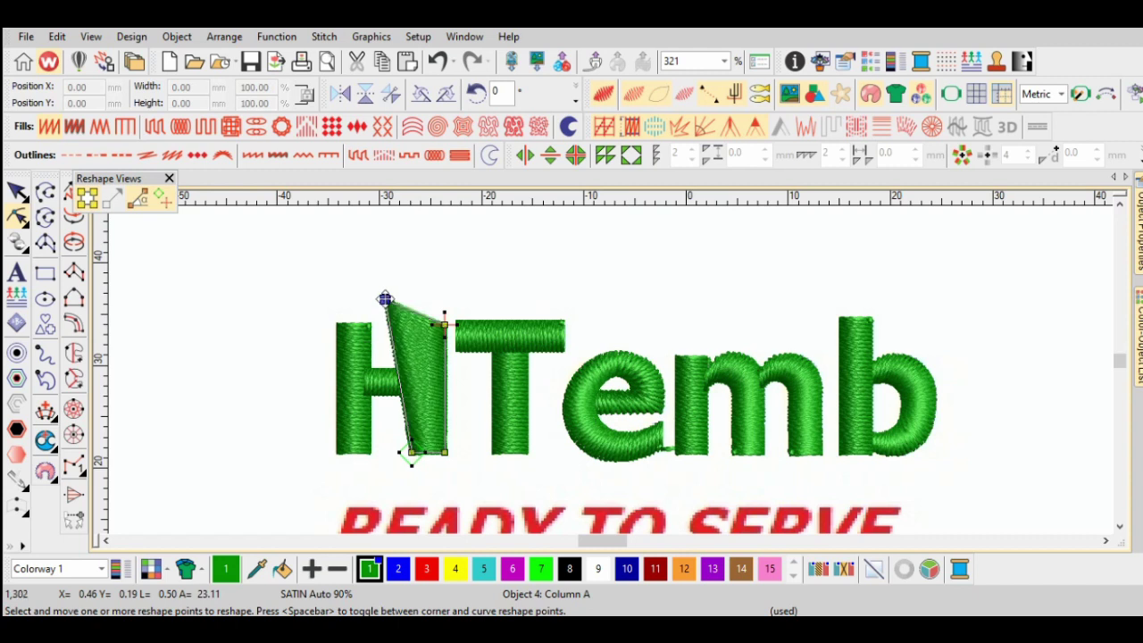
pyautogui.hotkey('ctrl', 'z')
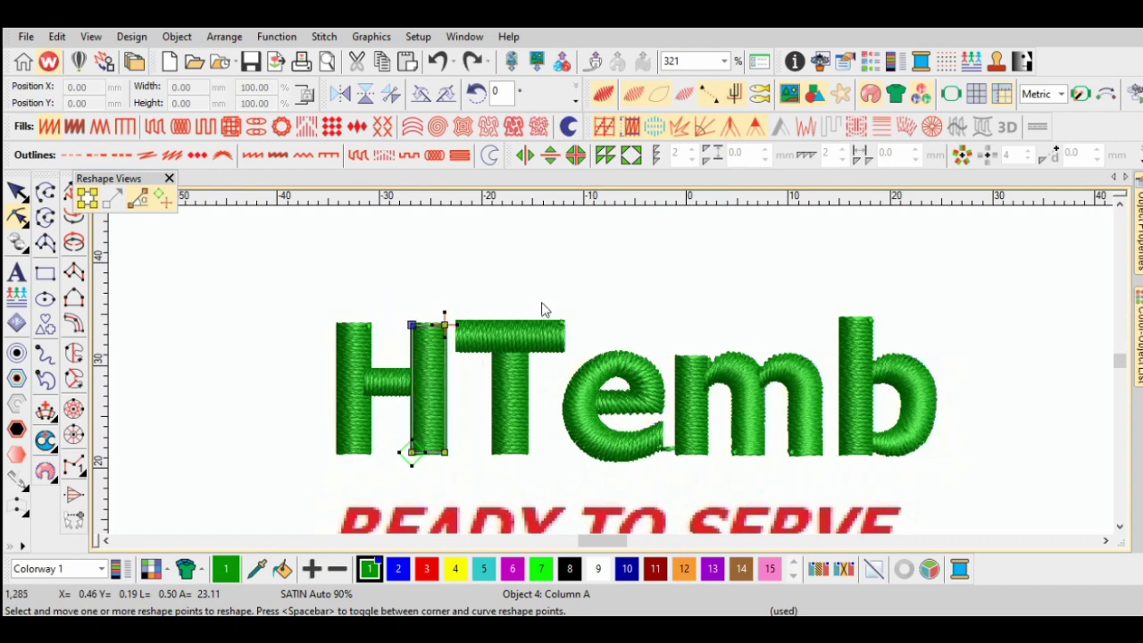
pyautogui.press('Escape')
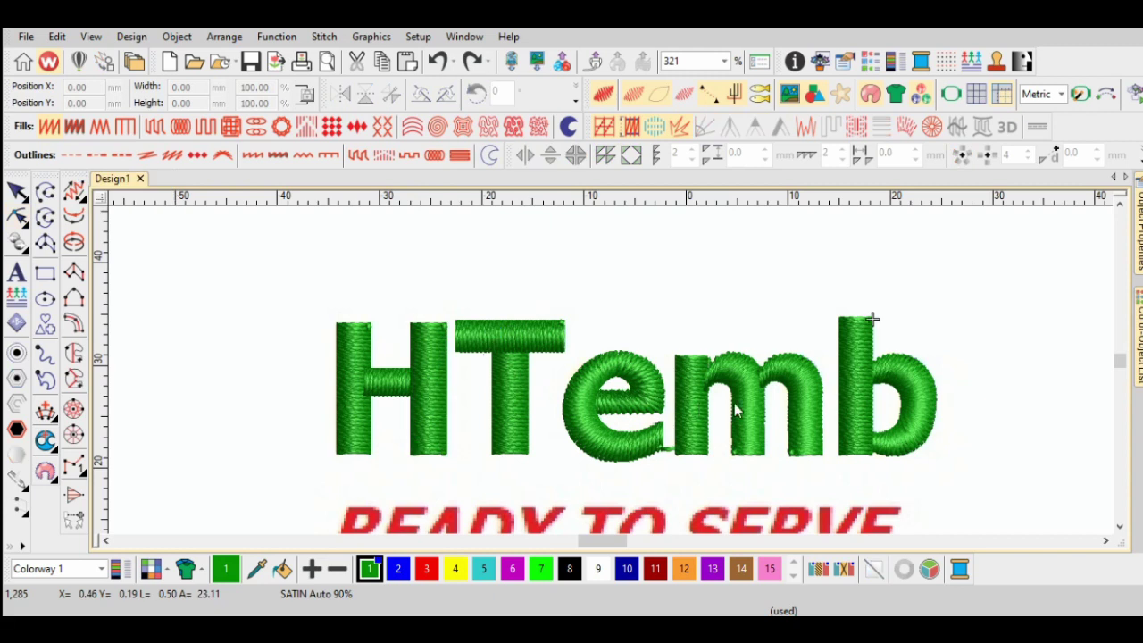
# Pull the top and upper-right outer points of the b's bowl slightly inward, and finish reshaping
pyautogui.press('z')
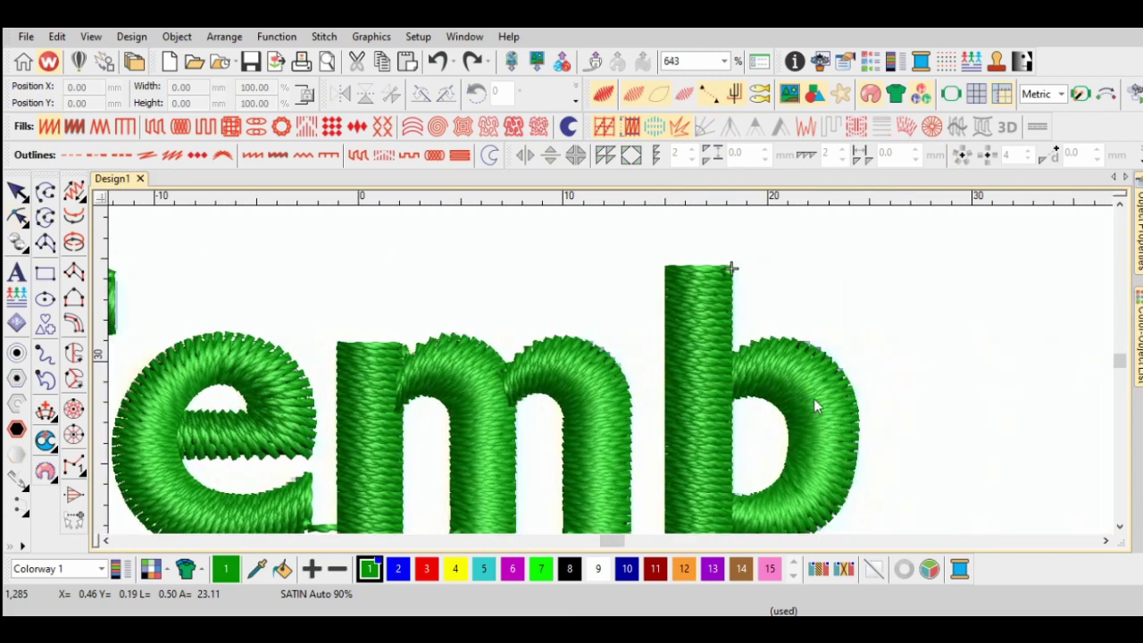
pyautogui.click(814, 398)
pyautogui.press('h')
pyautogui.scroll(-2, 850, 382)
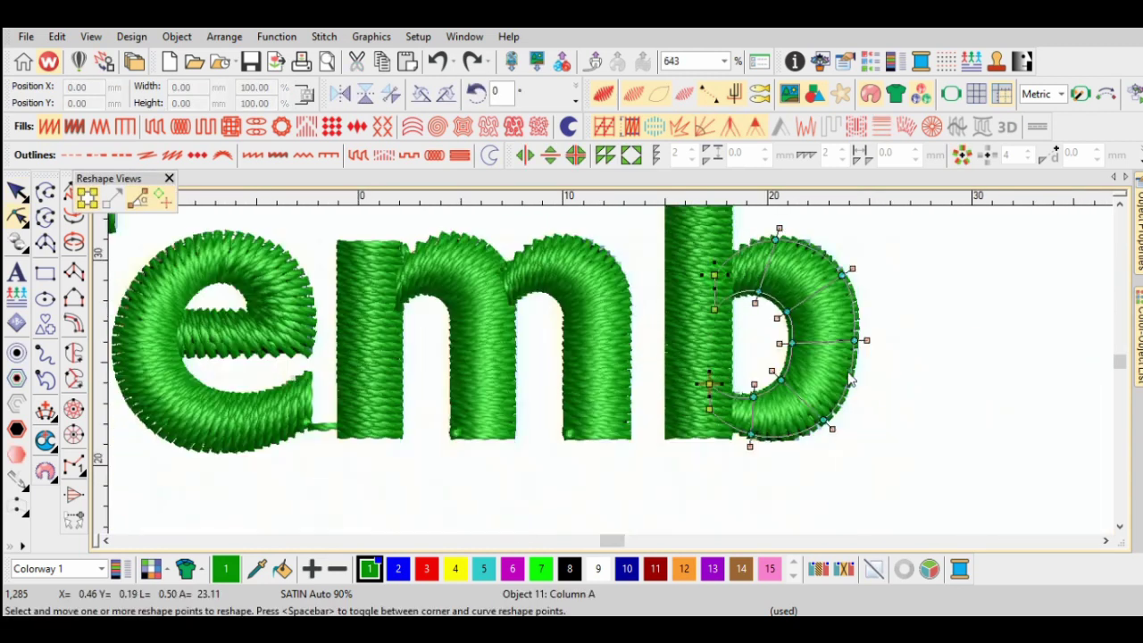
pyautogui.moveTo(774, 240); pyautogui.dragTo(772, 242)
pyautogui.moveTo(842, 275); pyautogui.dragTo(836, 274)
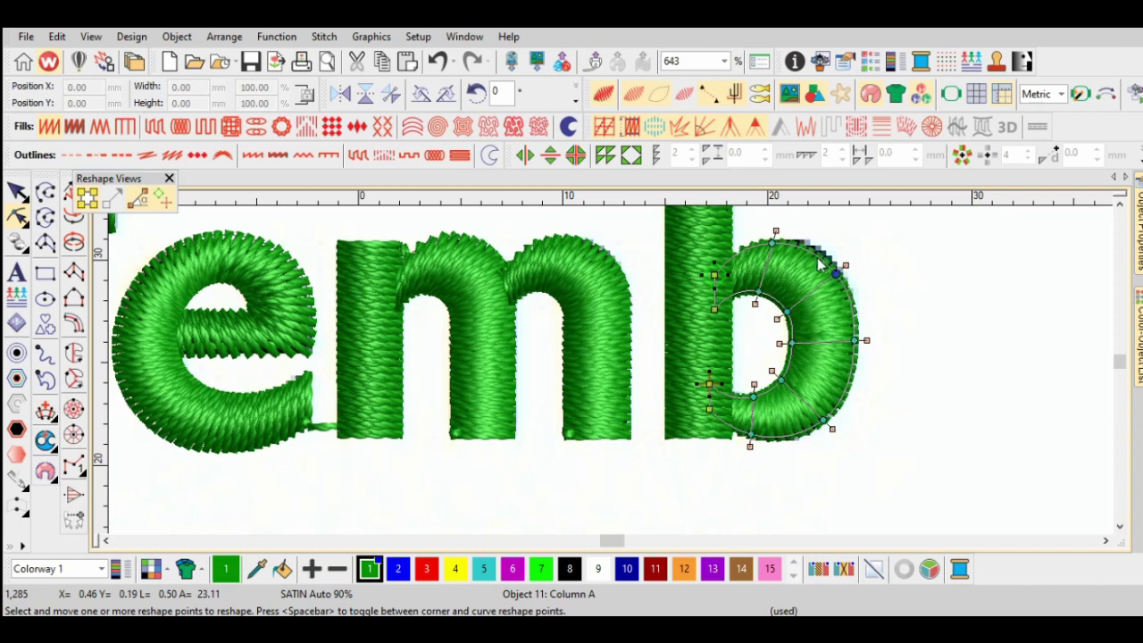
pyautogui.press('Escape')
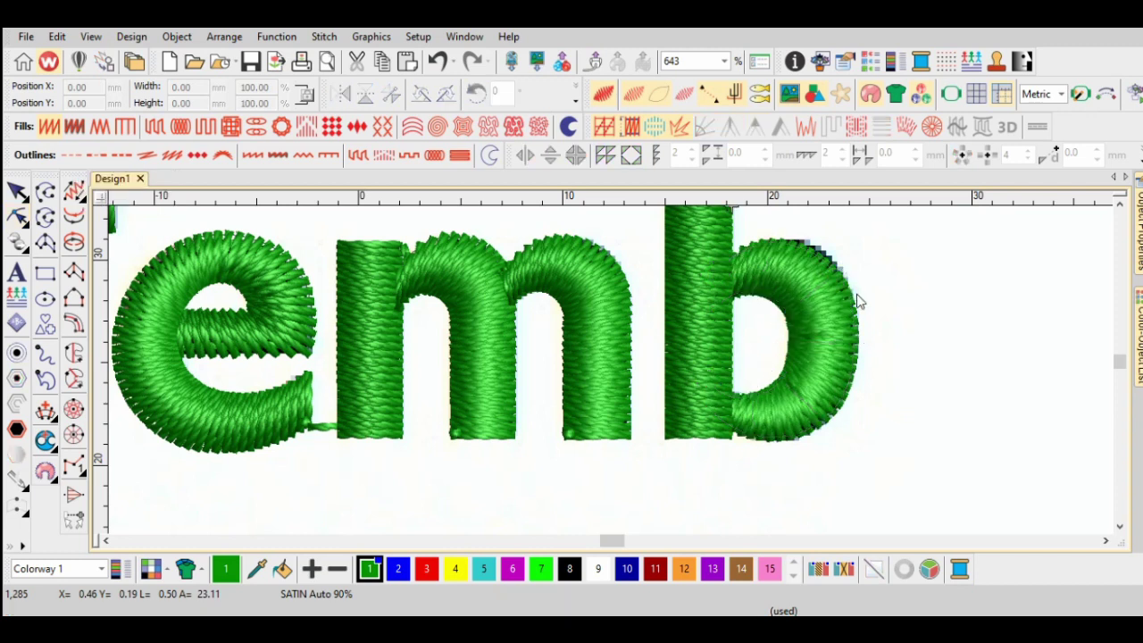
# Hide the background bitmap and inspect the stitched HTemb lettering on its own
pyautogui.hotkey('shift', 'z')
pyautogui.press('d')
pyautogui.hotkey('shift', 'z')
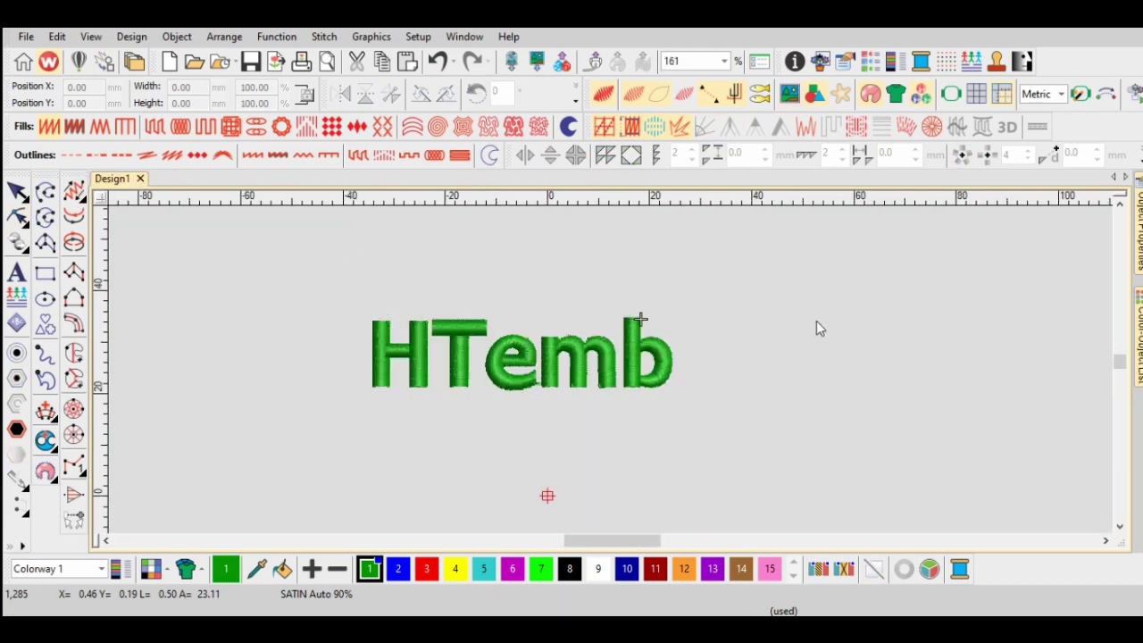
pyautogui.press('z')
pyautogui.press('z')
pyautogui.hotkey('shift', 'z')
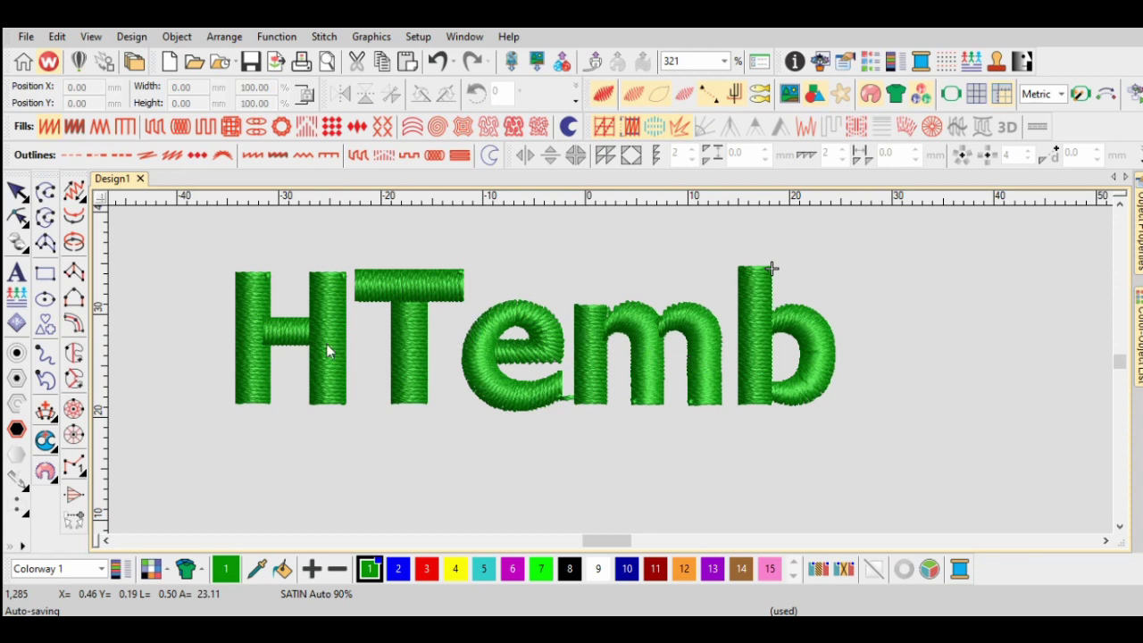
# Thicken the H's crossbar by stretching its lower edge slightly downward, and leave nothing selected
pyautogui.click(298, 348)
pyautogui.moveTo(294, 344); pyautogui.dragTo(294, 349)
pyautogui.click(349, 349)
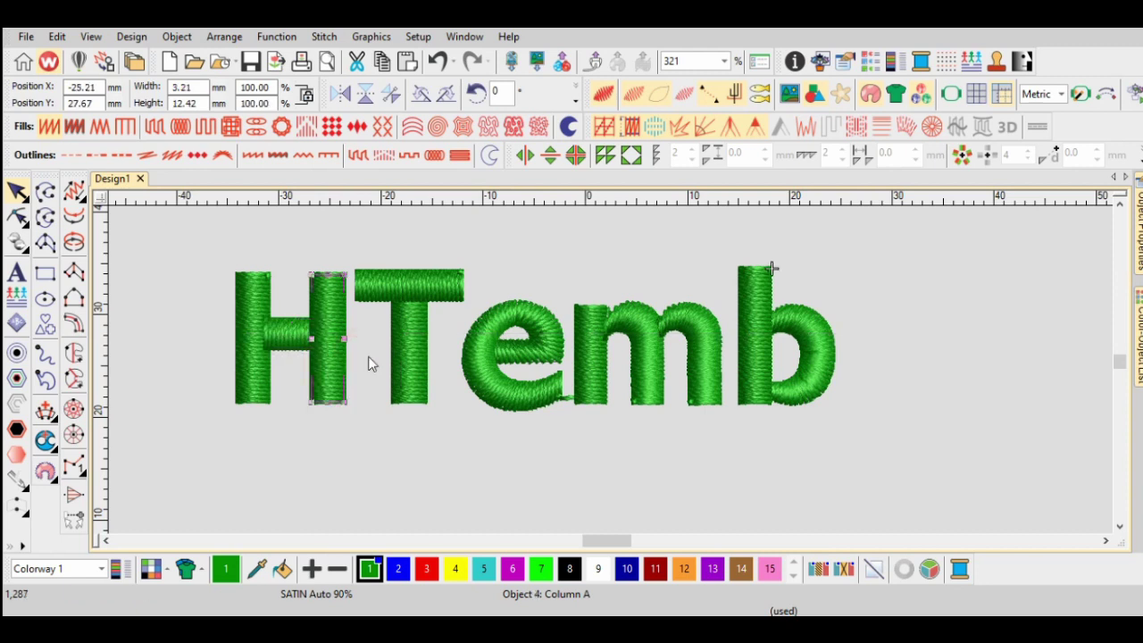
pyautogui.click(383, 439)
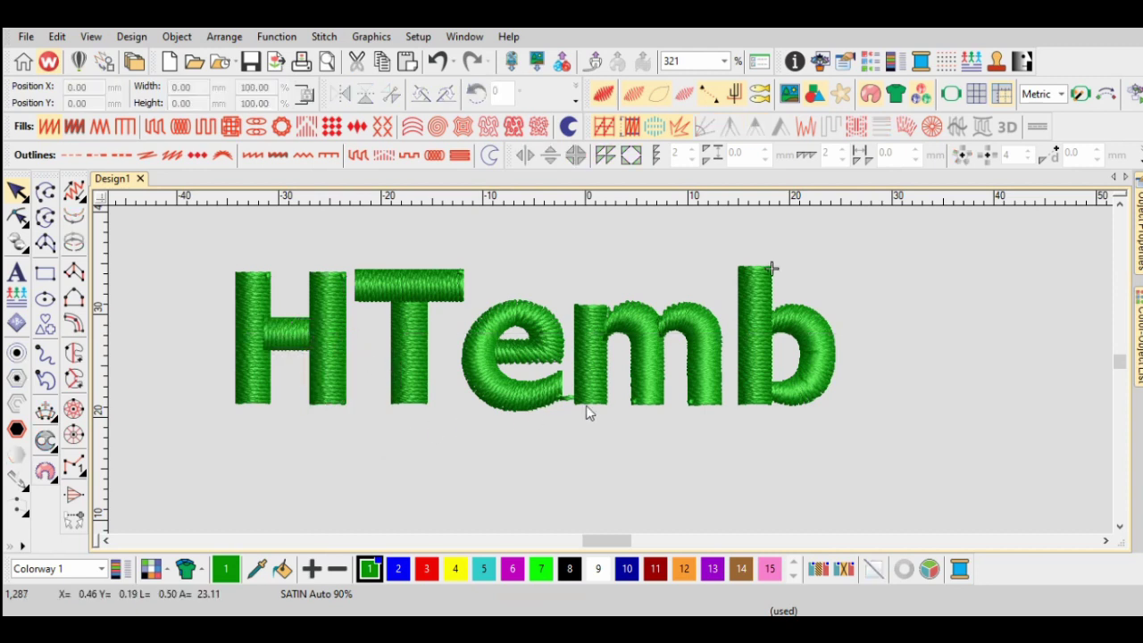
# Reshape the e by slightly adjusting the left and right end points of its crossbar's lower edge, and finish reshaping
pyautogui.click(524, 369)
pyautogui.press('z')
pyautogui.press('h')
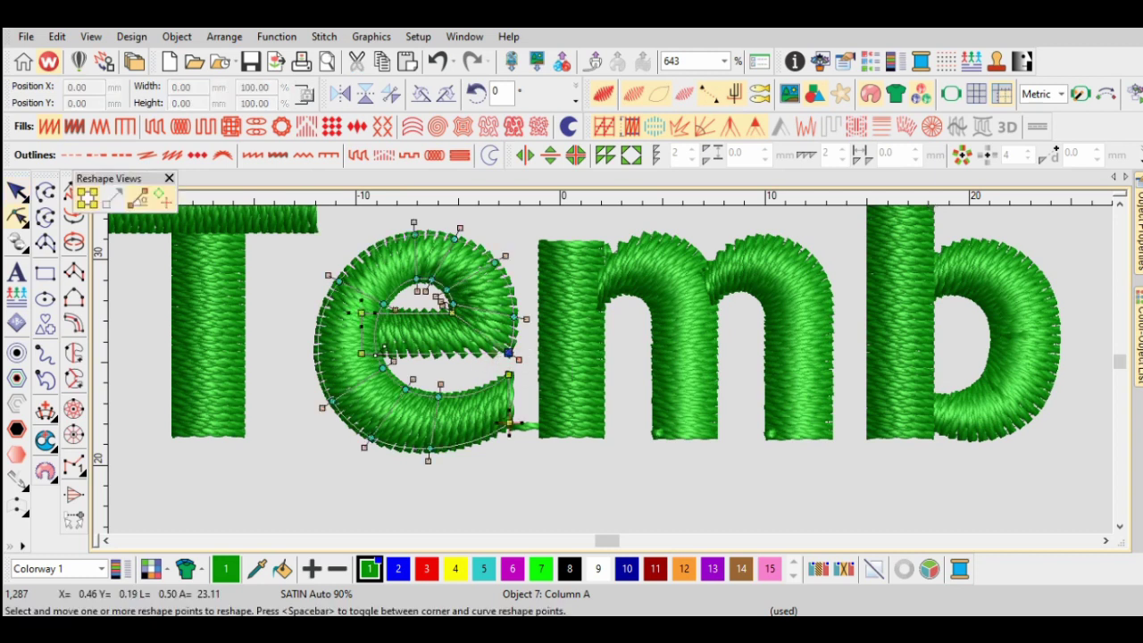
pyautogui.click(360, 353)
pyautogui.moveTo(509, 354); pyautogui.dragTo(509, 353)
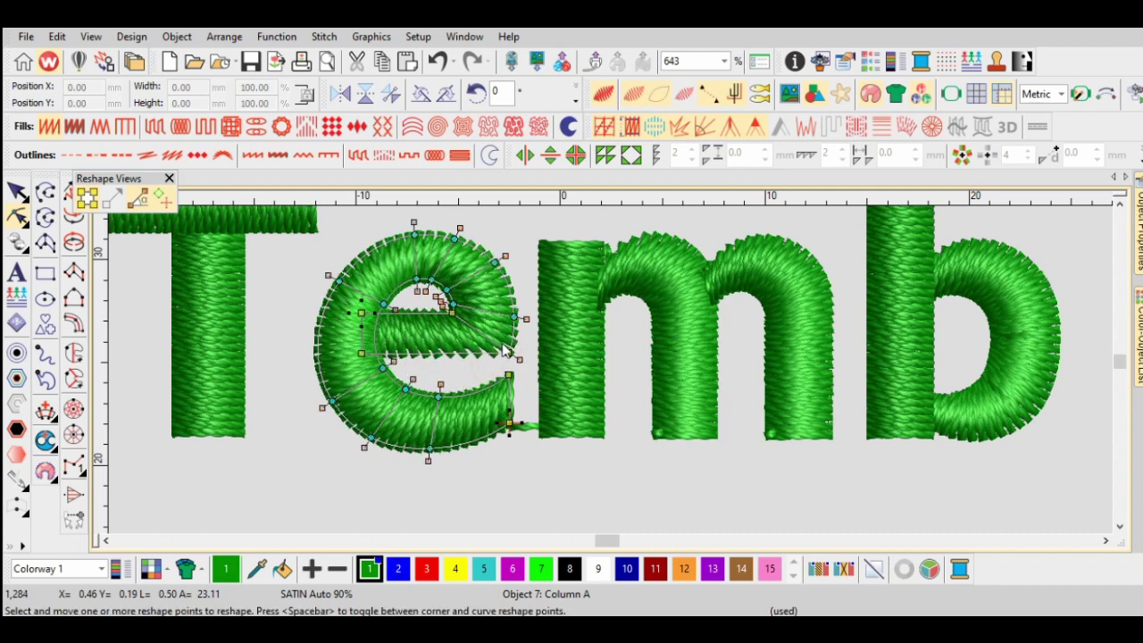
pyautogui.press('Escape')
# Inspect the stitched HTemb lettering at several zoom levels, from close on the Temb letters to the whole word
pyautogui.scroll(-1, 486, 349)
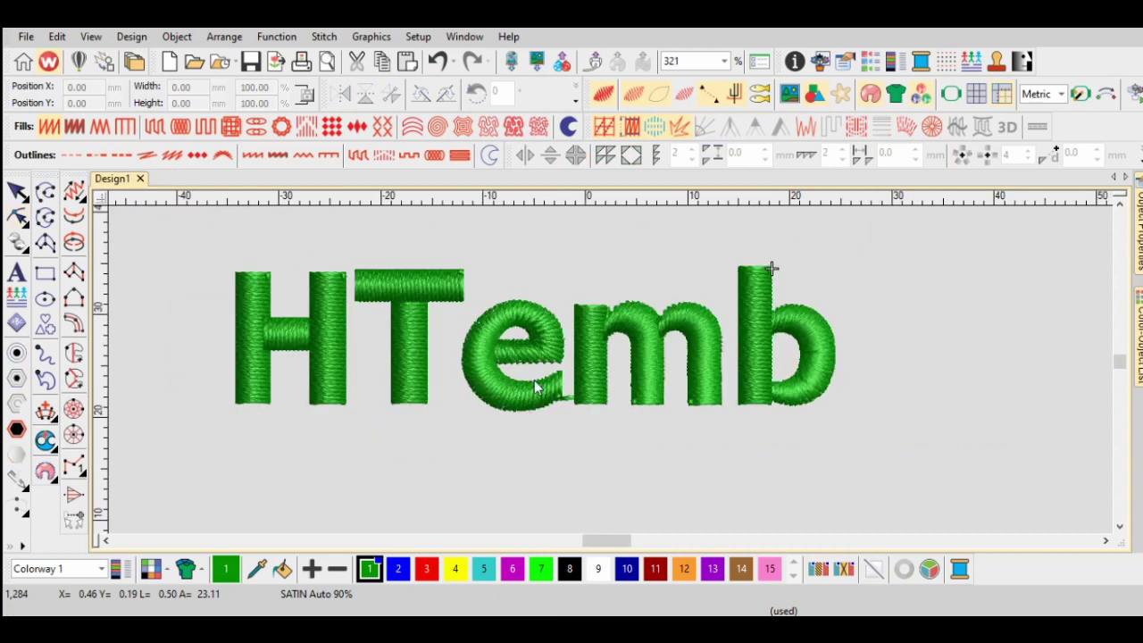
pyautogui.scroll(1, 538, 379)
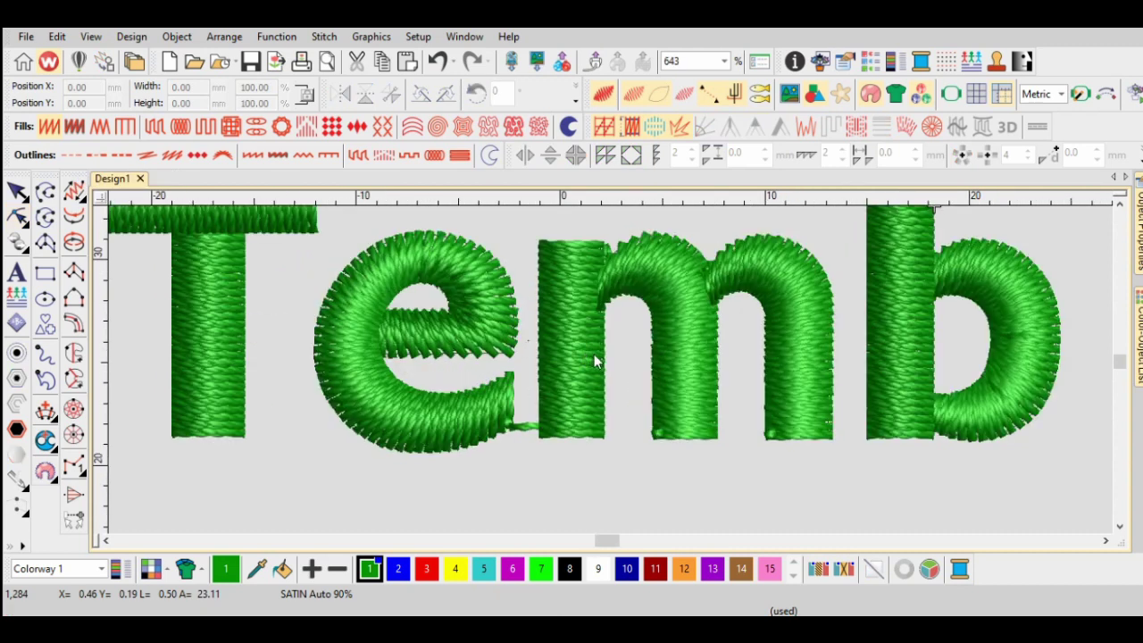
pyautogui.scroll(-2, 659, 364)
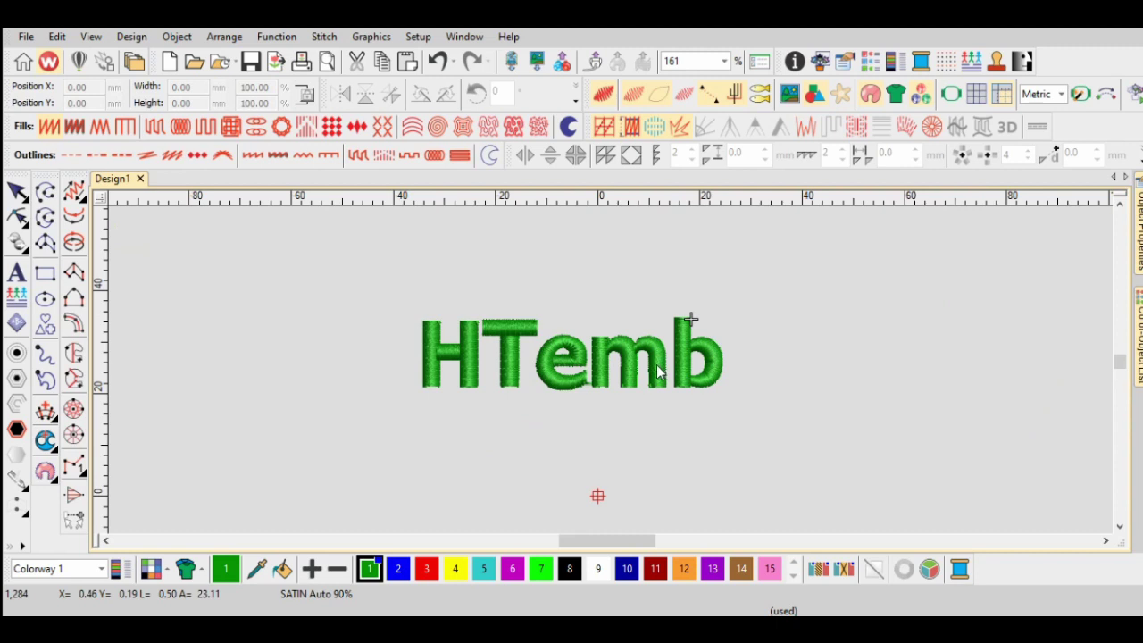
pyautogui.scroll(1, 653, 363)
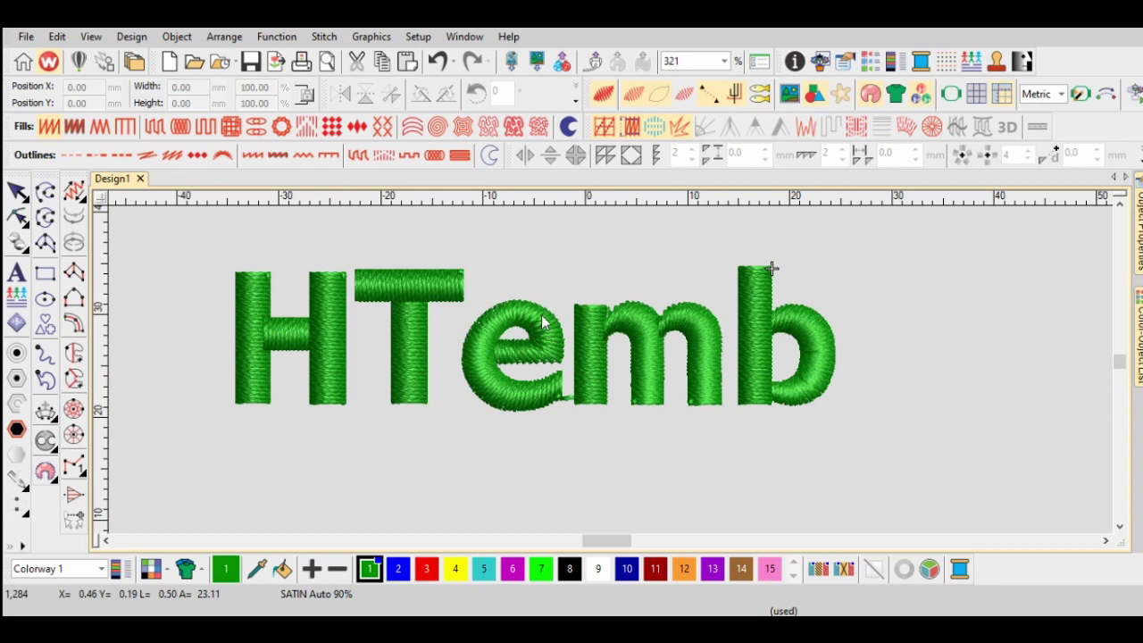
pyautogui.rightClick(685, 628)
pyautogui.click(463, 245)
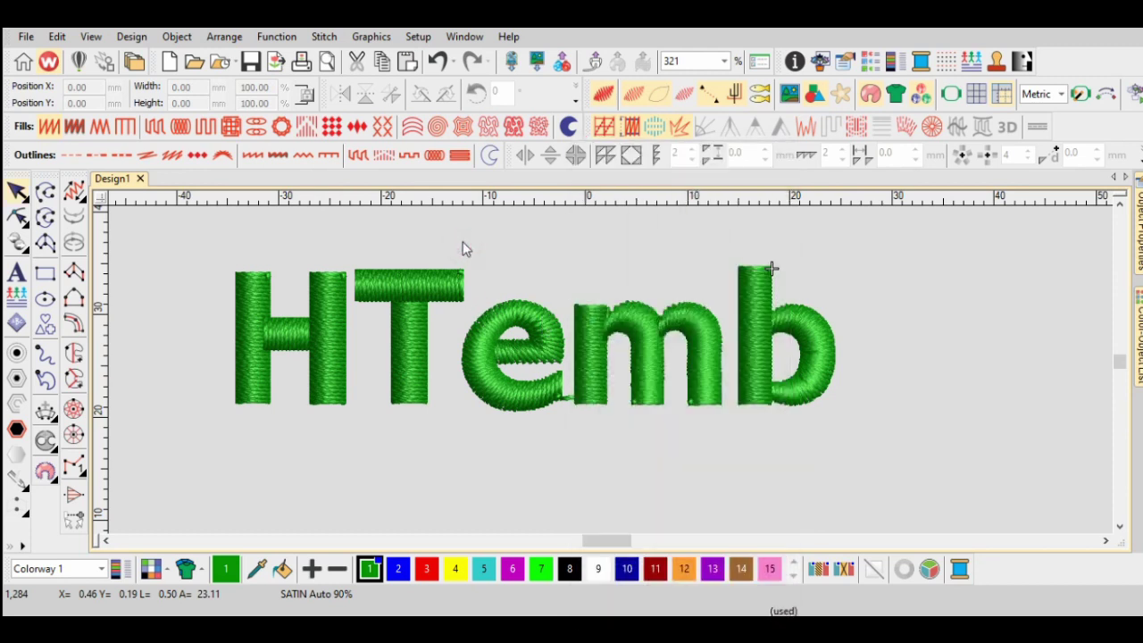